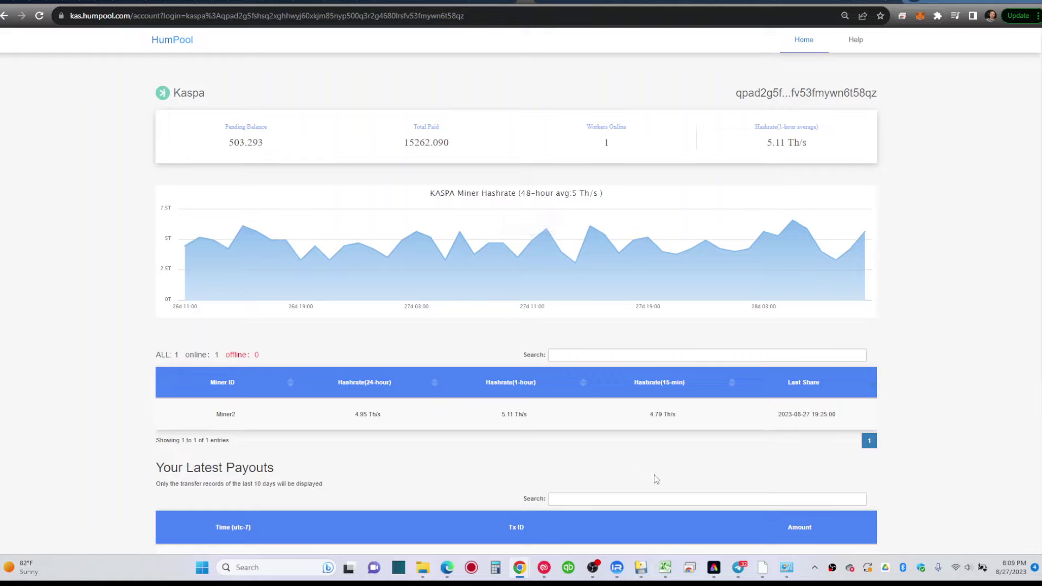
Switch to Excel and review the ASIC ROI sheet's miner costs, daily rewards and network hashrate cell G2
mouse_move(640, 577)
left_click(672, 572)
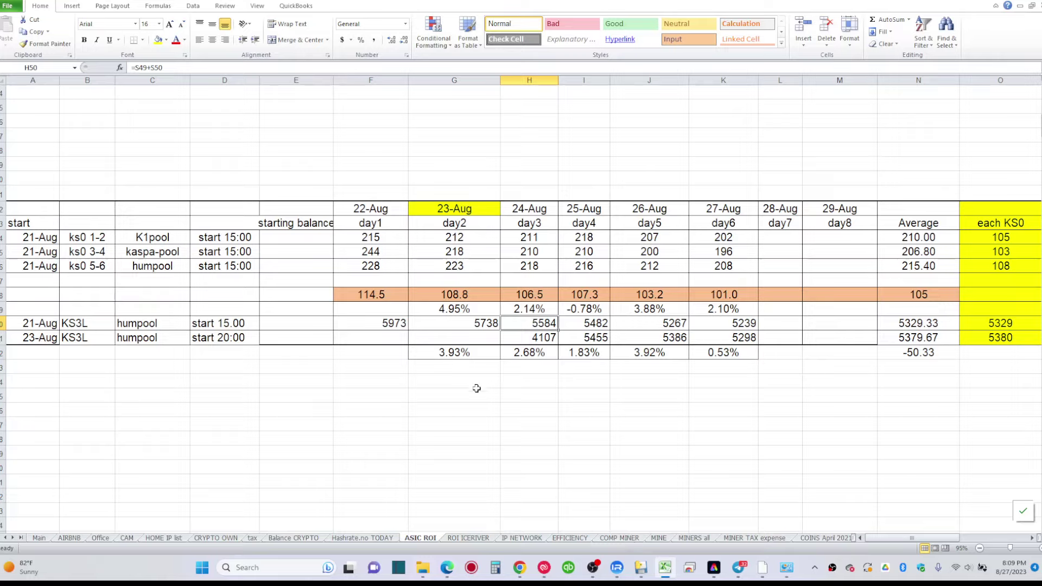
scroll(476, 387, "up", 5)
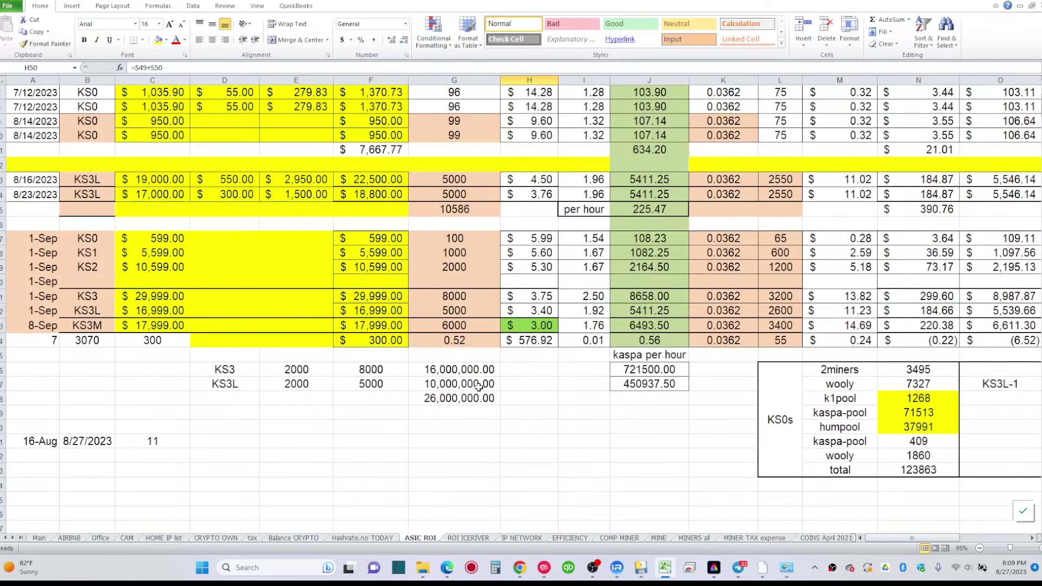
scroll(509, 371, "down", 3, "ctrl")
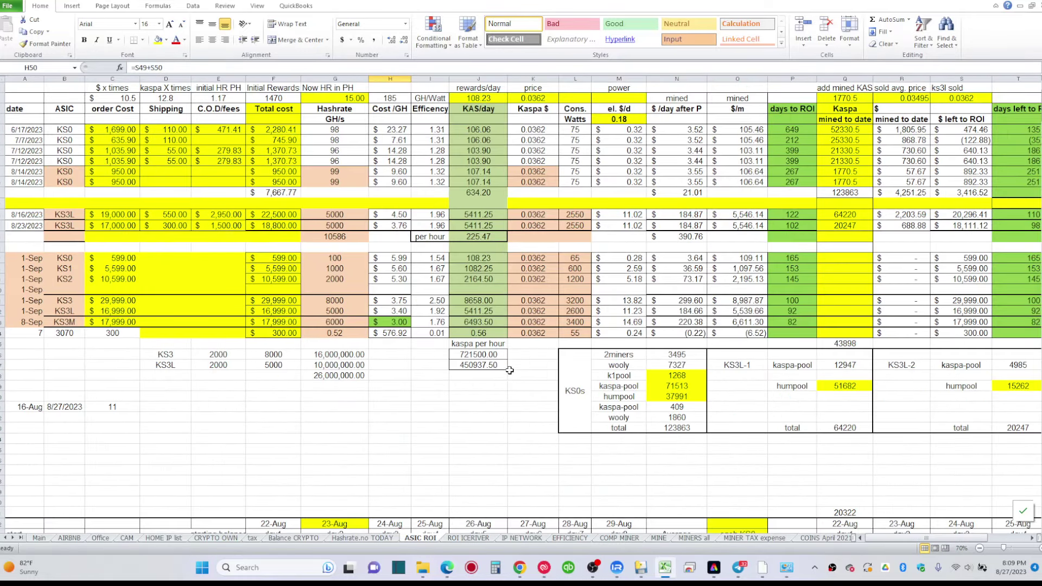
scroll(510, 371, "down", 2)
scroll(509, 371, "up", 2, "ctrl")
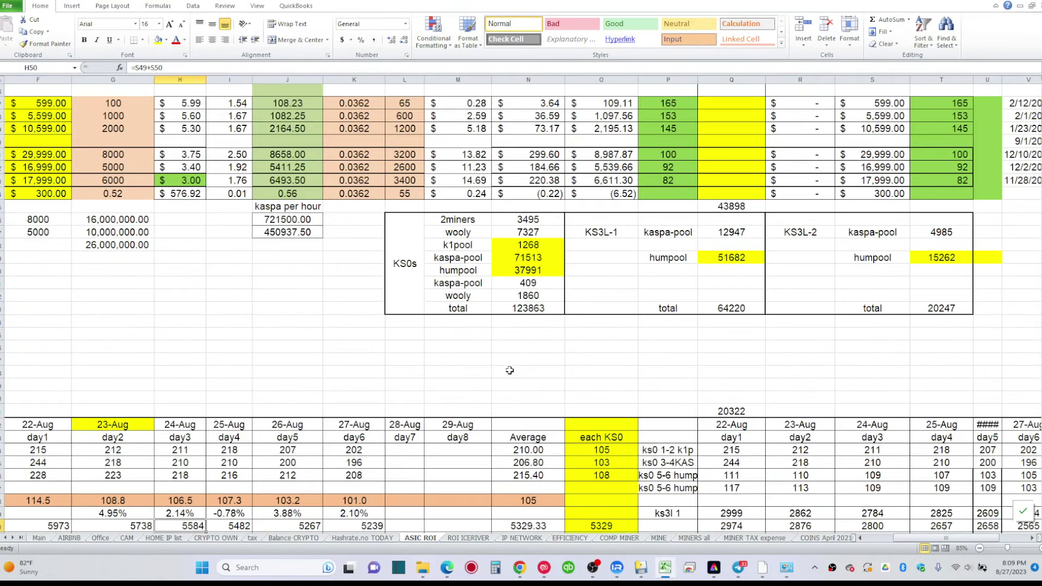
scroll(779, 298, "up", 4)
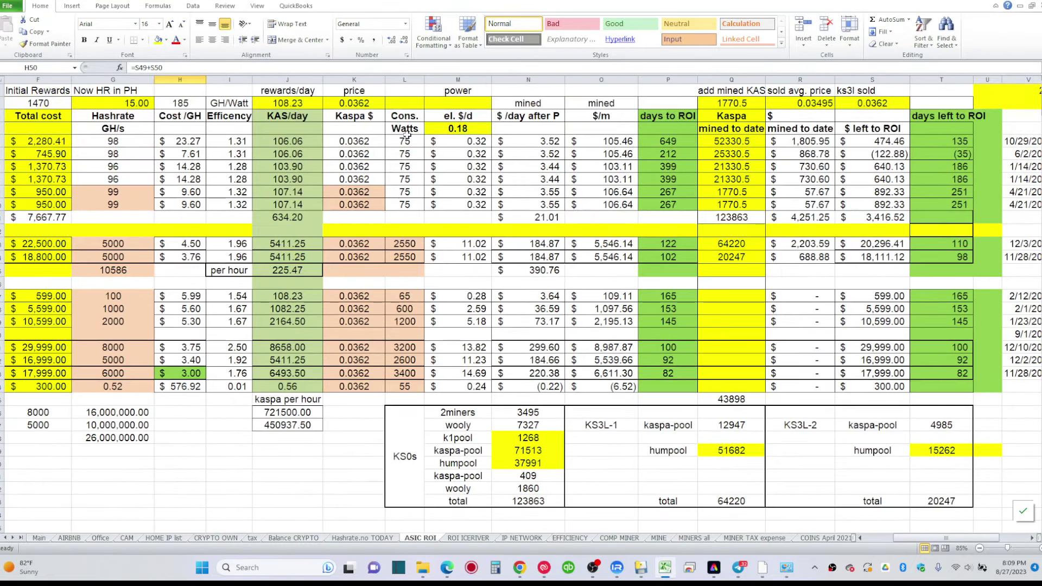
left_click(138, 102)
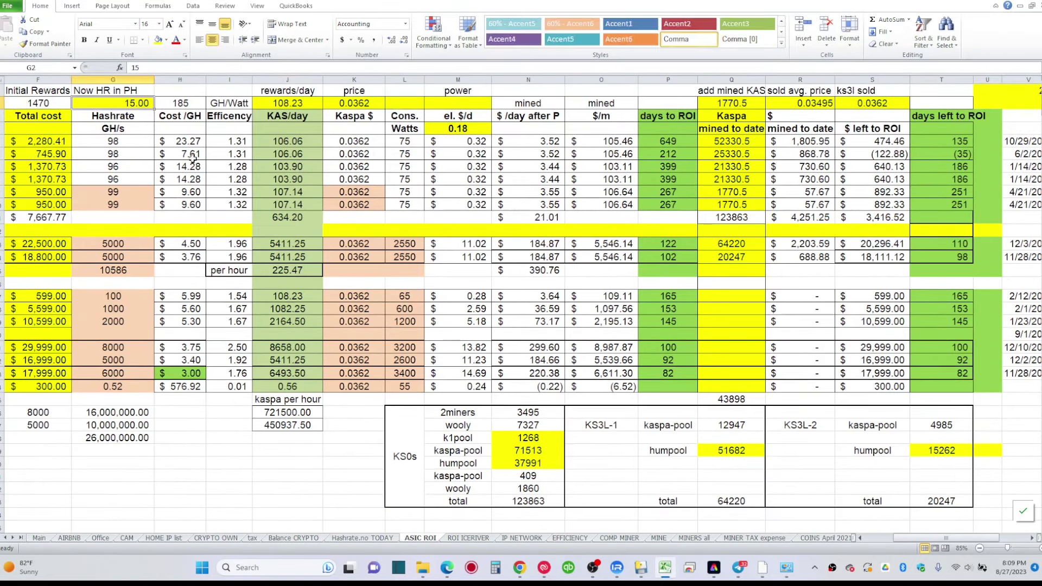
left_click_drag(926, 540, 867, 538)
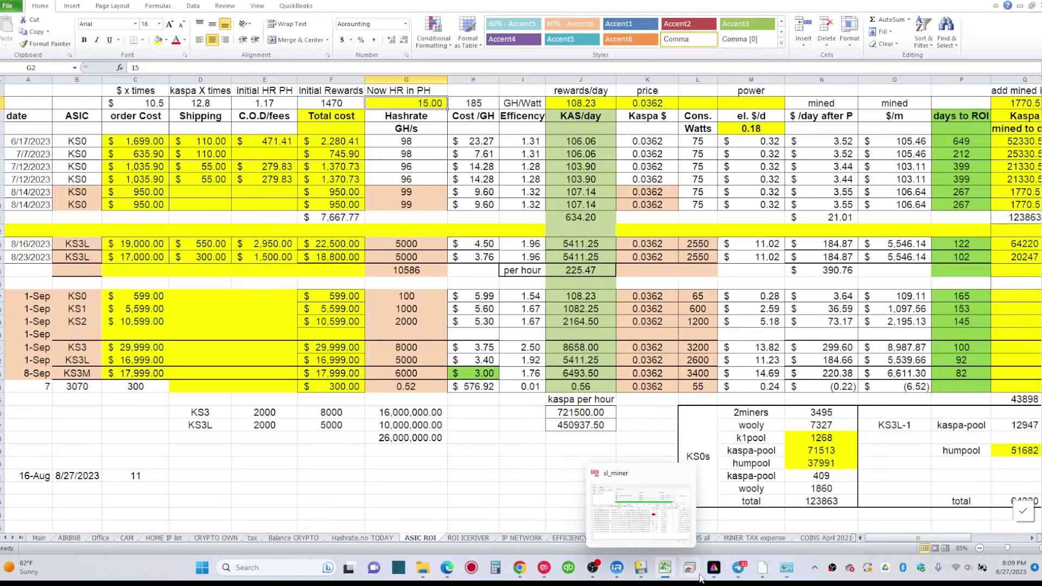
Switch to Chrome and check the Kaspa network hashrate on kaspa.org, kas.fyi and 2Miners, reloading the 2Miners page
mouse_move(519, 567)
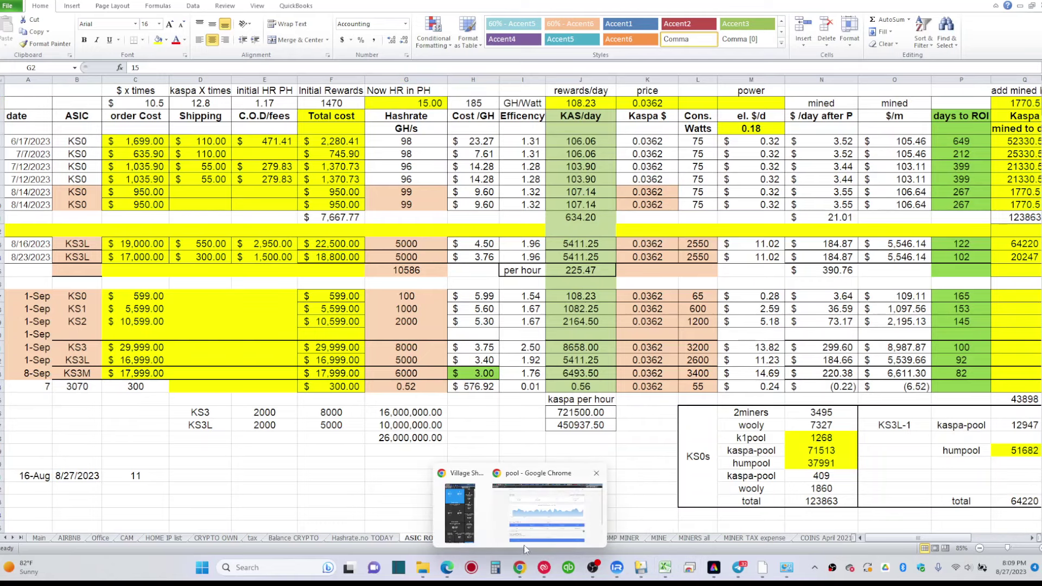
left_click(537, 529)
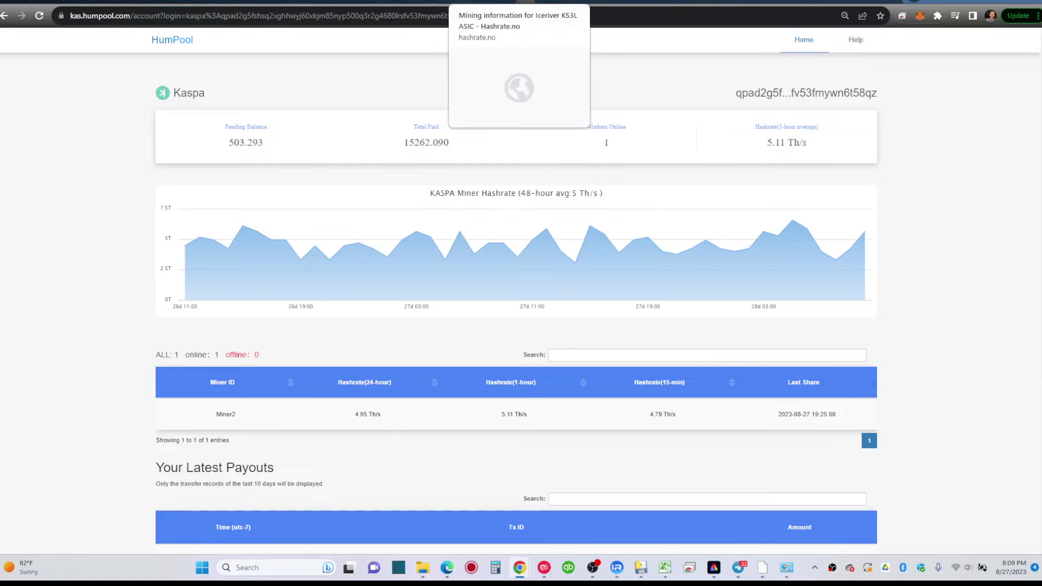
left_click(581, 2)
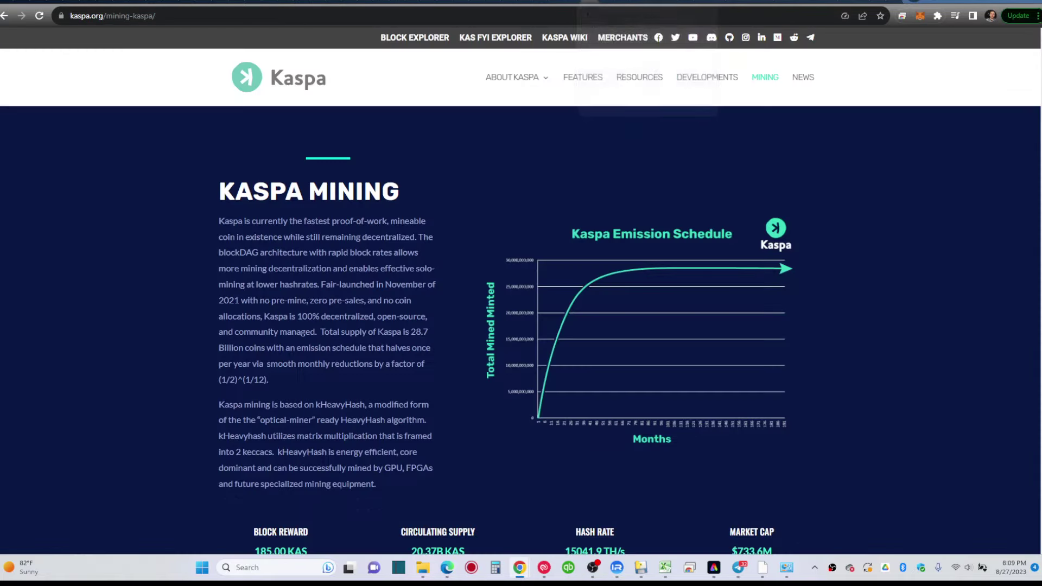
left_click(614, 2)
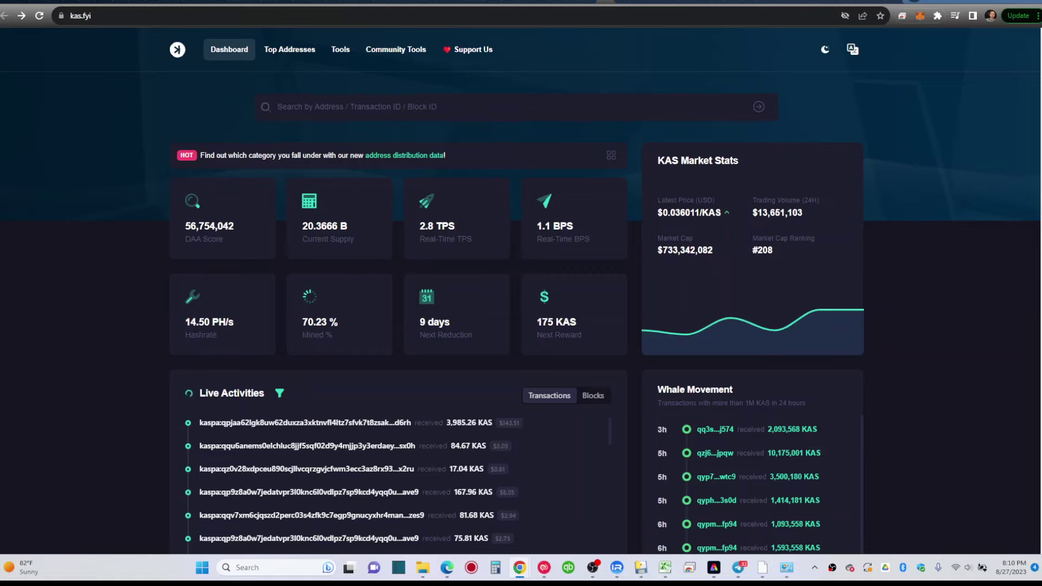
left_click(654, 2)
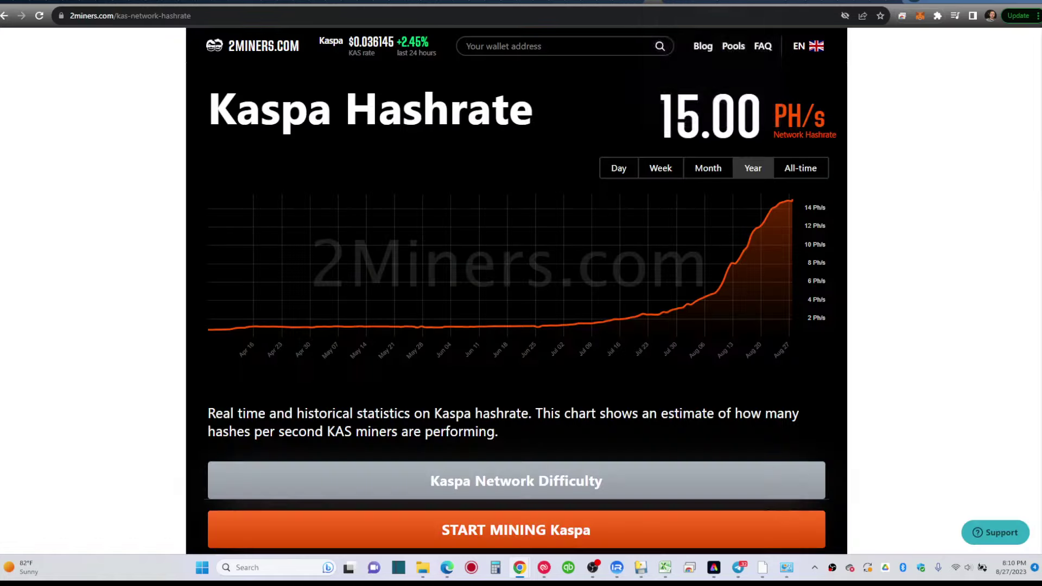
left_click(39, 16)
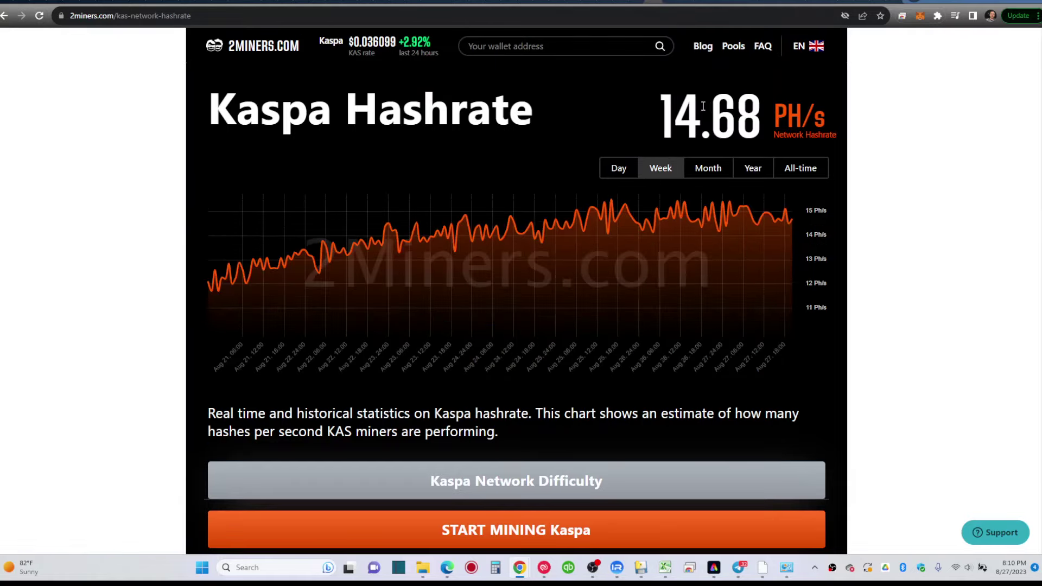
Examine Kaspa's net hashrate chart on poolbay.io
left_click(671, 2)
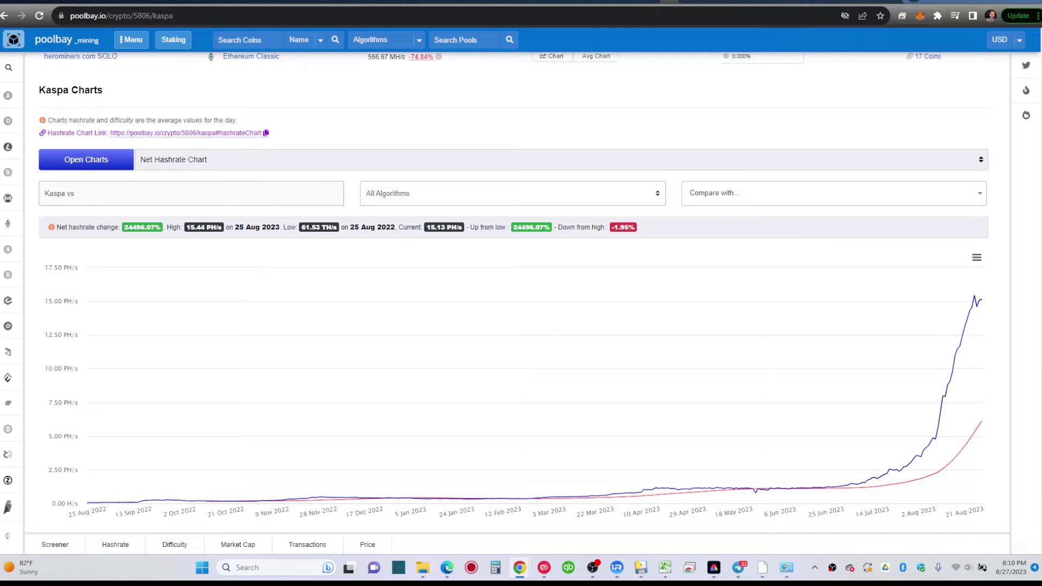
scroll(847, 319, "up", 5)
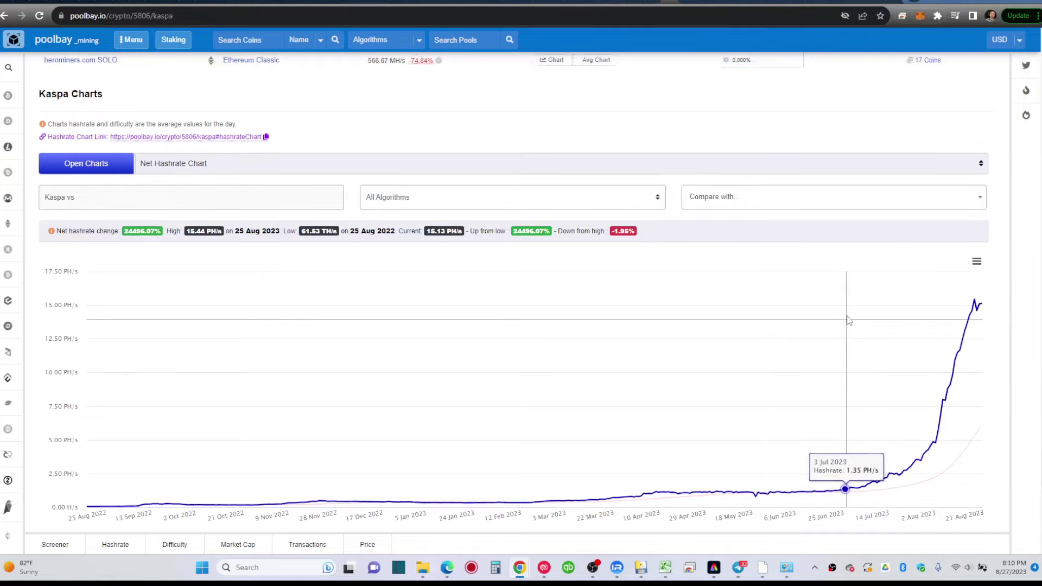
scroll(861, 281, "down", 6)
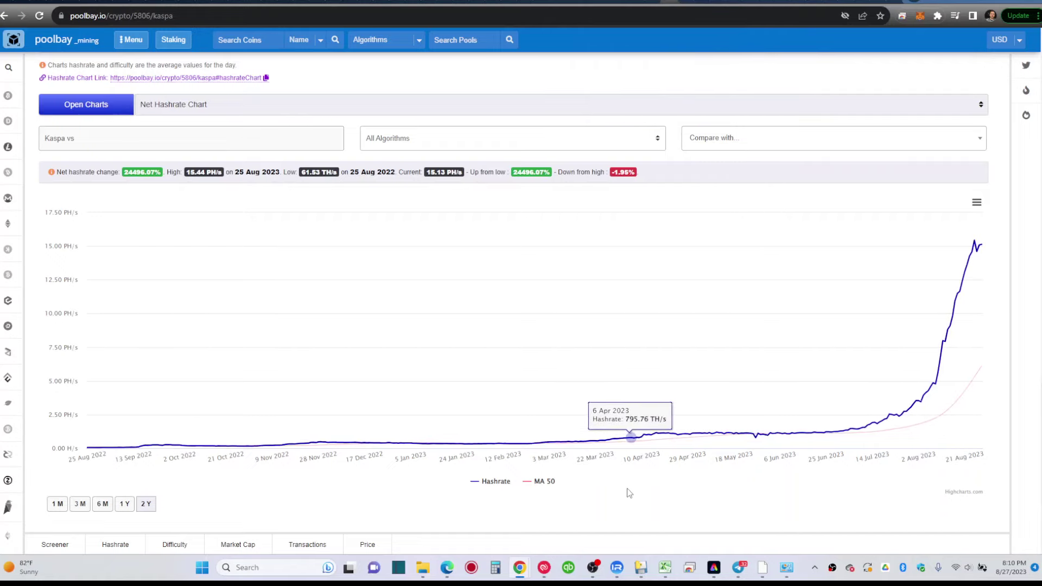
Switch to Excel and review the KS0 miners' ROI dates in V5:V10 and the network hashrate in G2
left_click(665, 568)
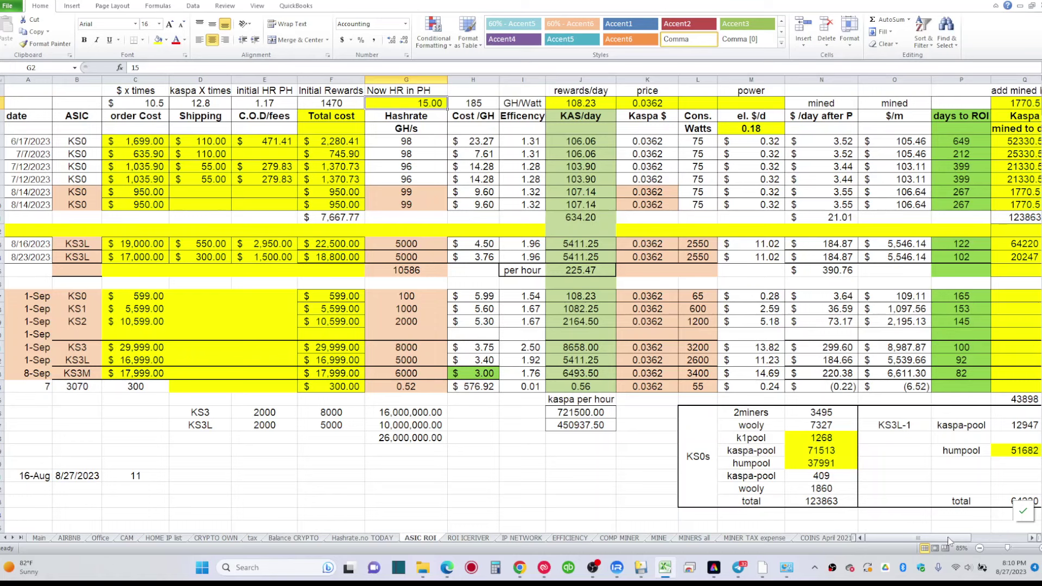
scroll(898, 375, "down", 1)
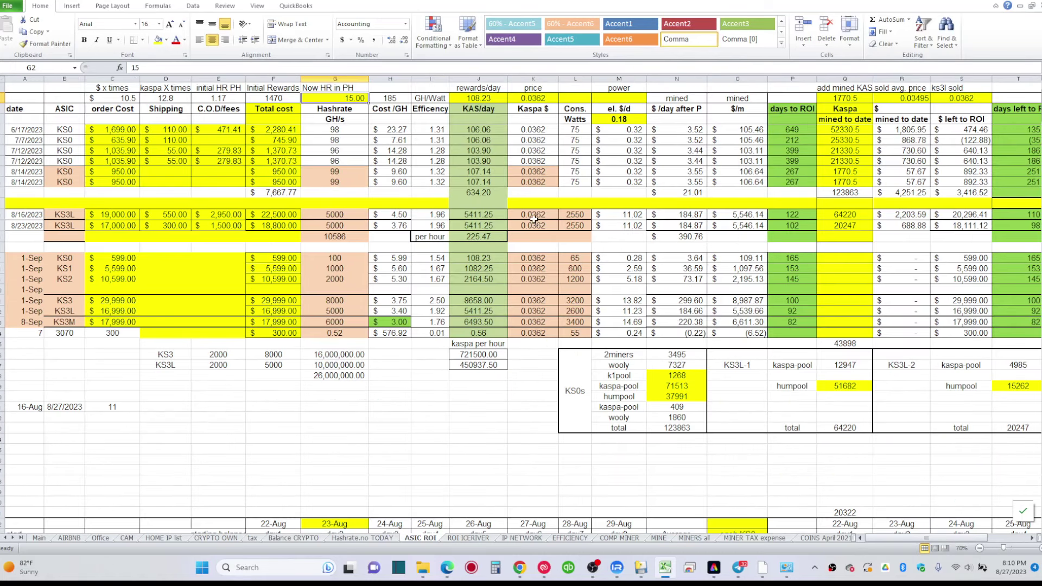
scroll(979, 199, "down", 1)
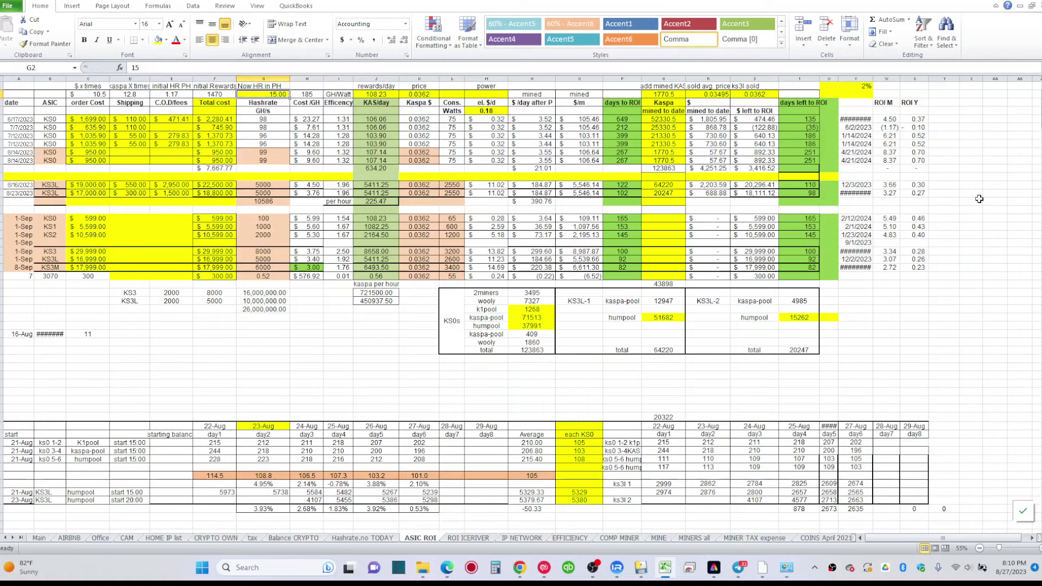
scroll(979, 198, "up", 1)
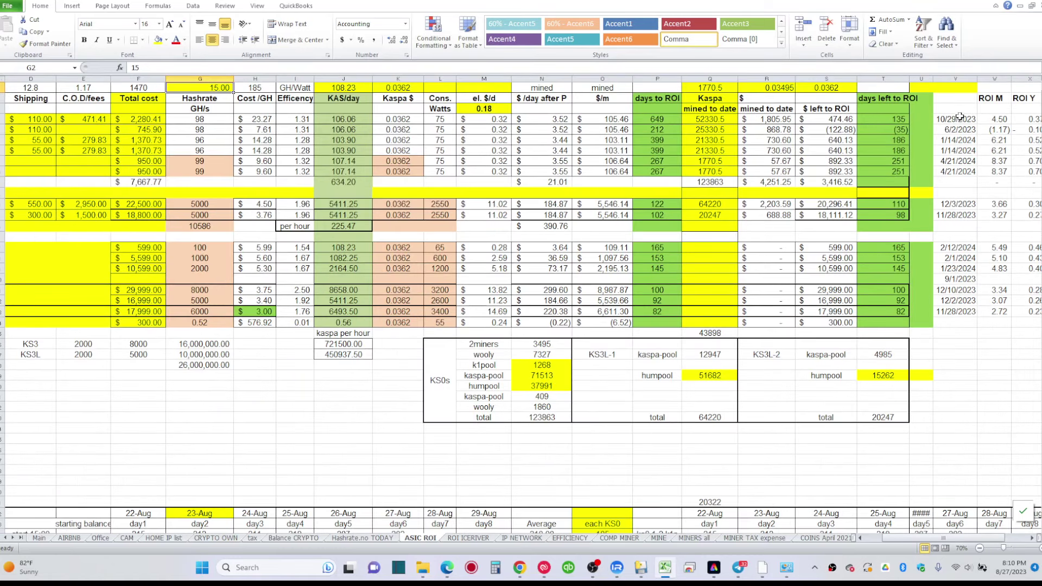
left_click_drag(962, 118, 960, 170)
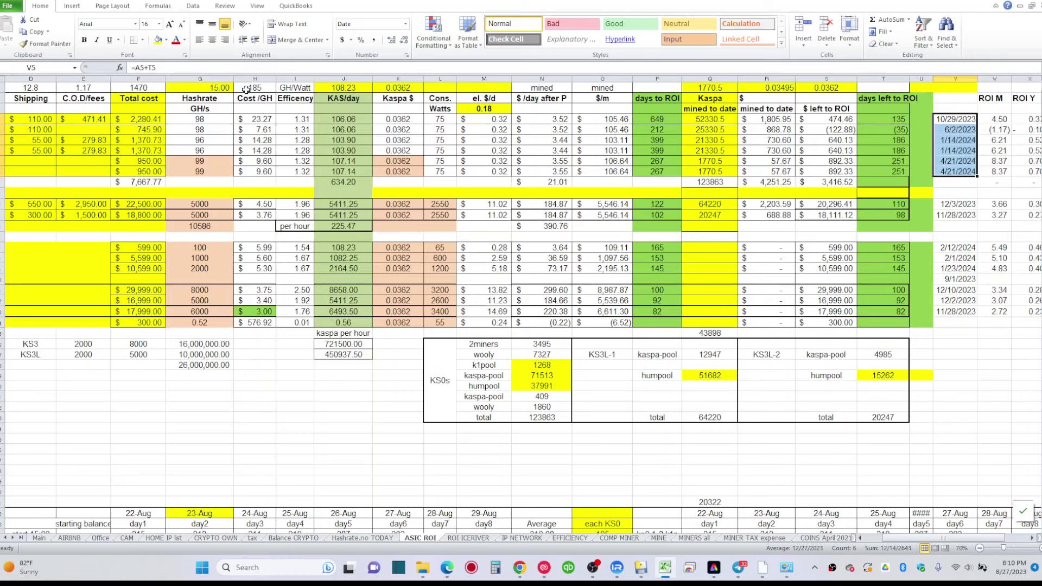
left_click(219, 87)
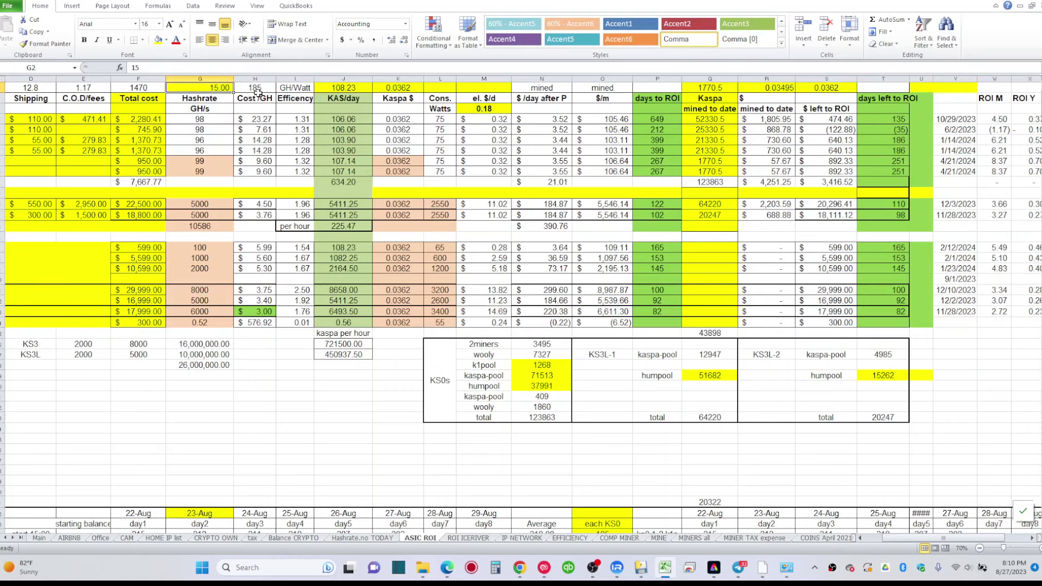
scroll(252, 91, "up", 1)
Set the block reward in H2 of the ASIC ROI sheet to 175
left_click(260, 98)
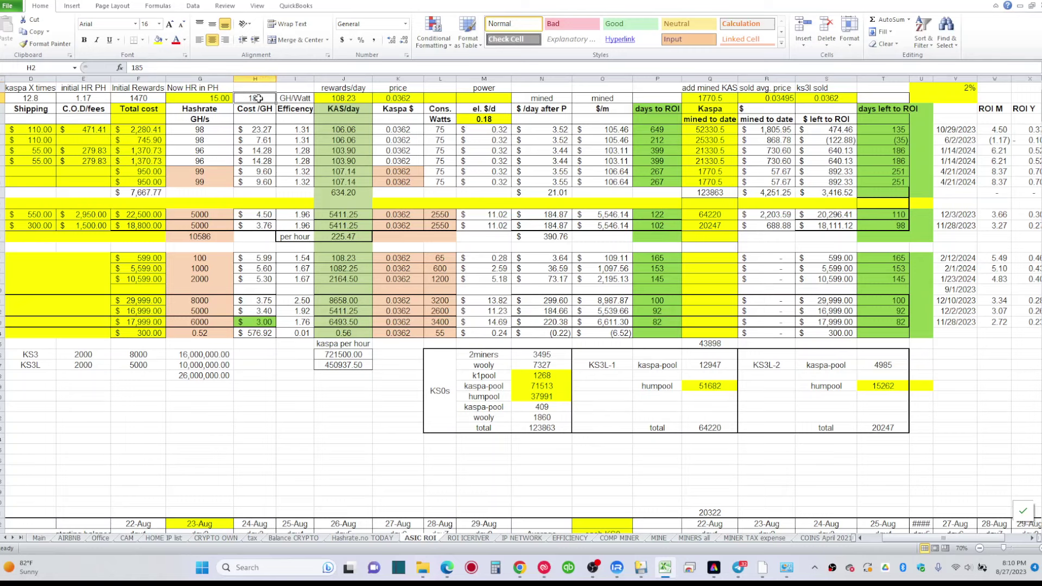
key("Up")
key("Right")
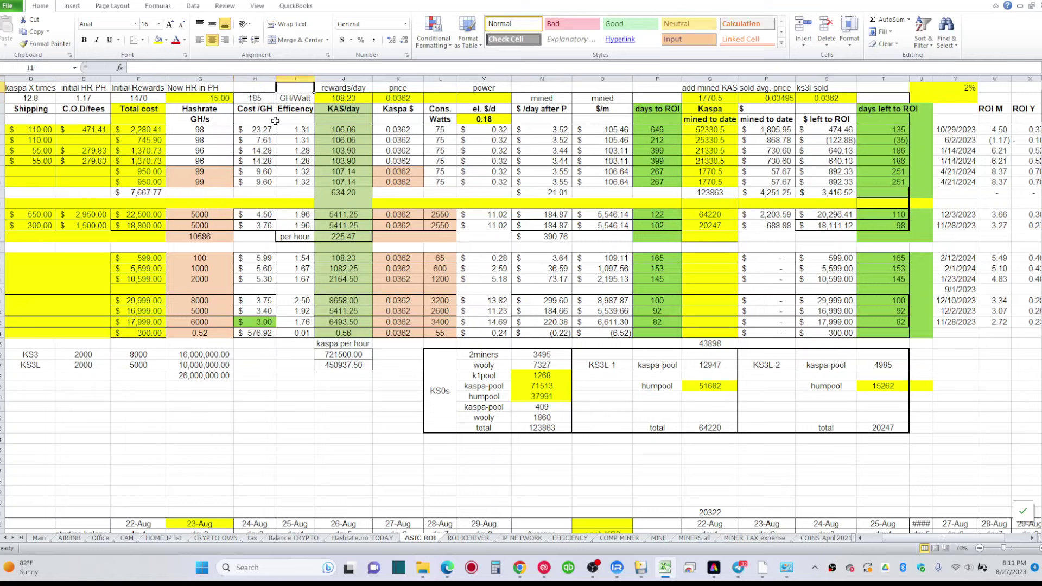
key("Left")
key("Down")
type("17")
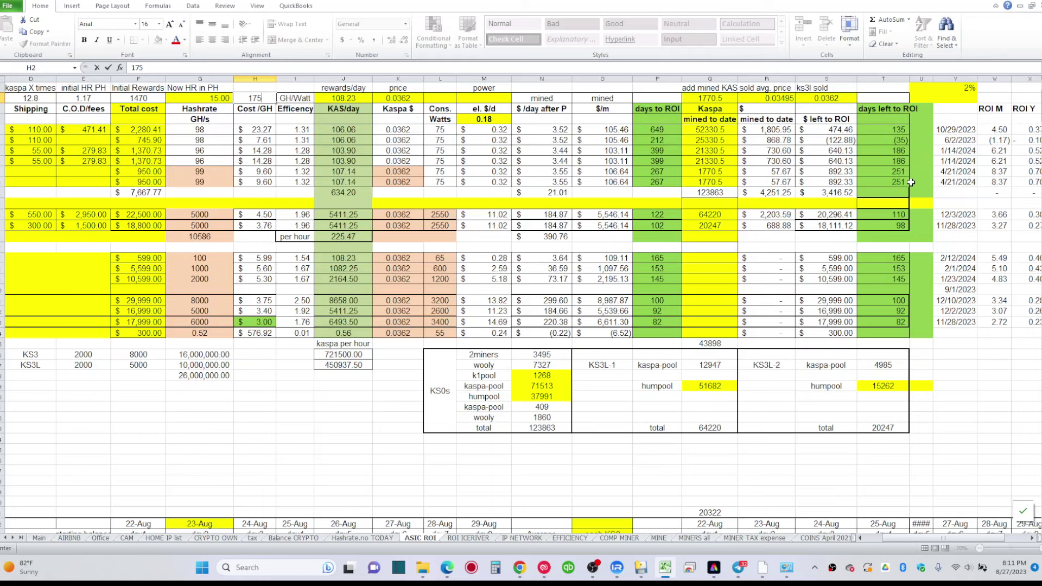
left_click(922, 130)
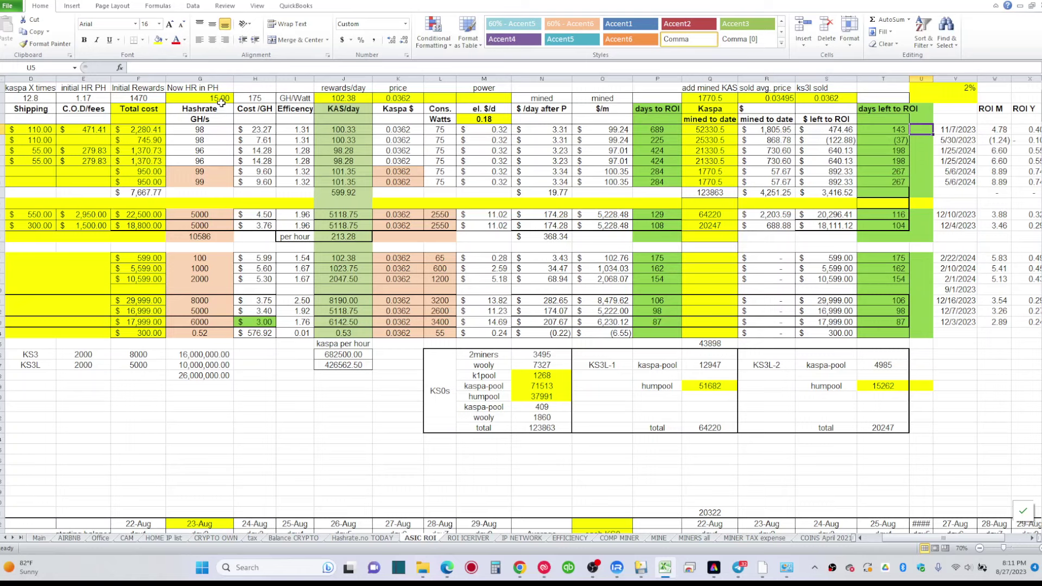
Restore the block reward in H2 to 185
left_click(260, 99)
type("185")
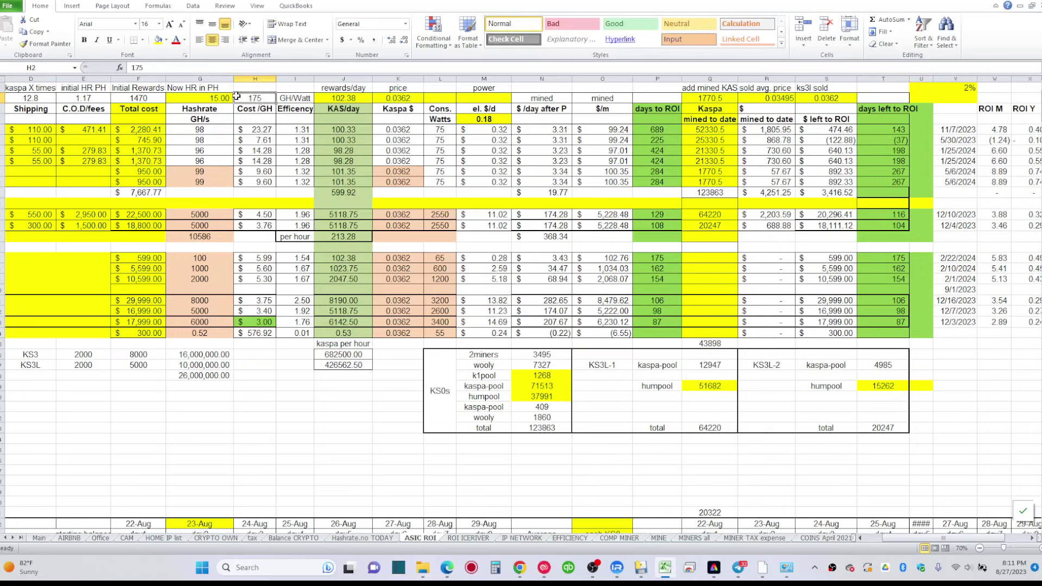
key("Return")
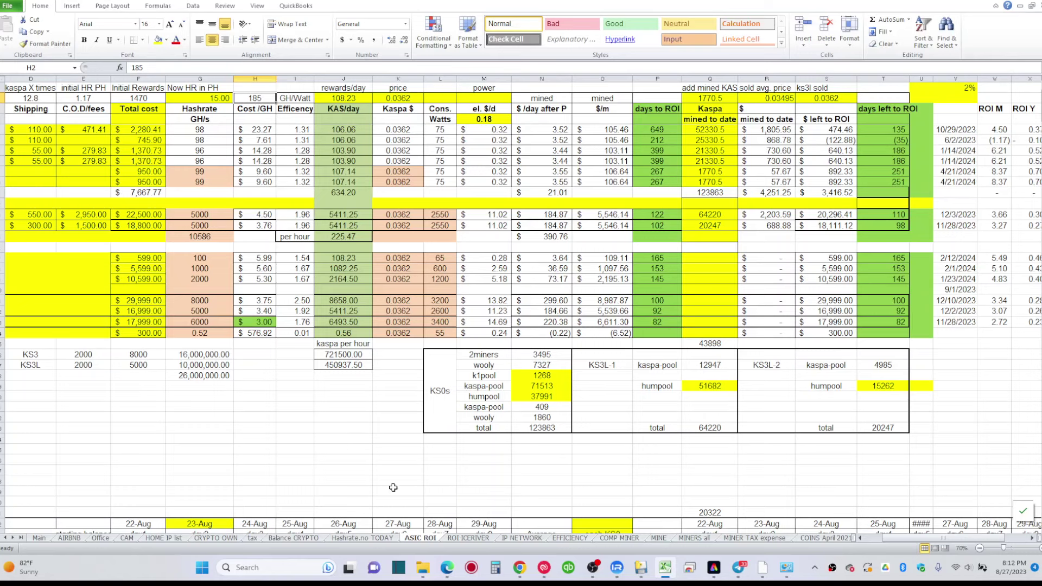
On the ROI ICERIVER sheet, enter 599 as the miner price in C4
left_click(466, 539)
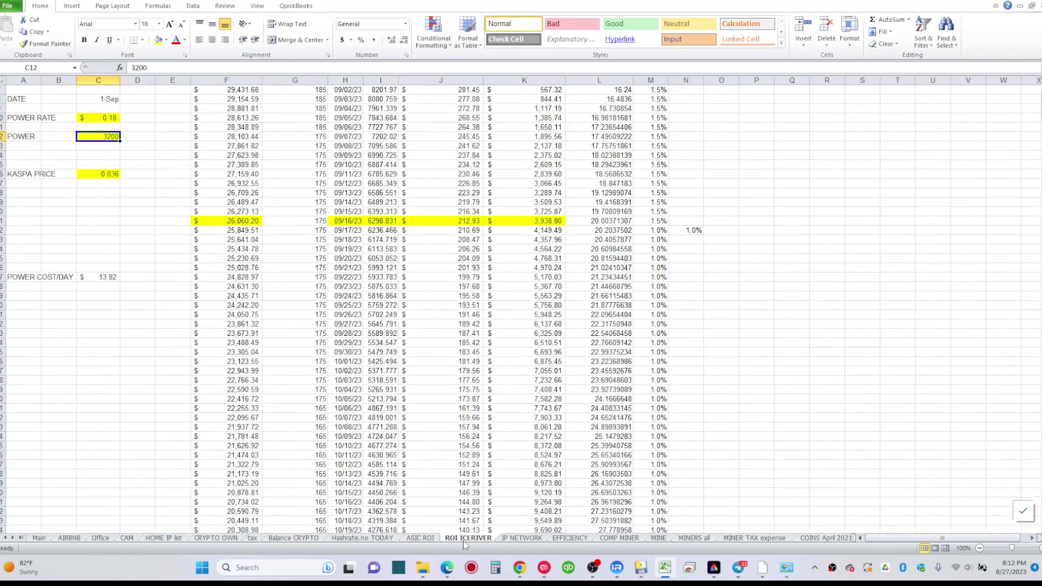
scroll(428, 301, "up", 2)
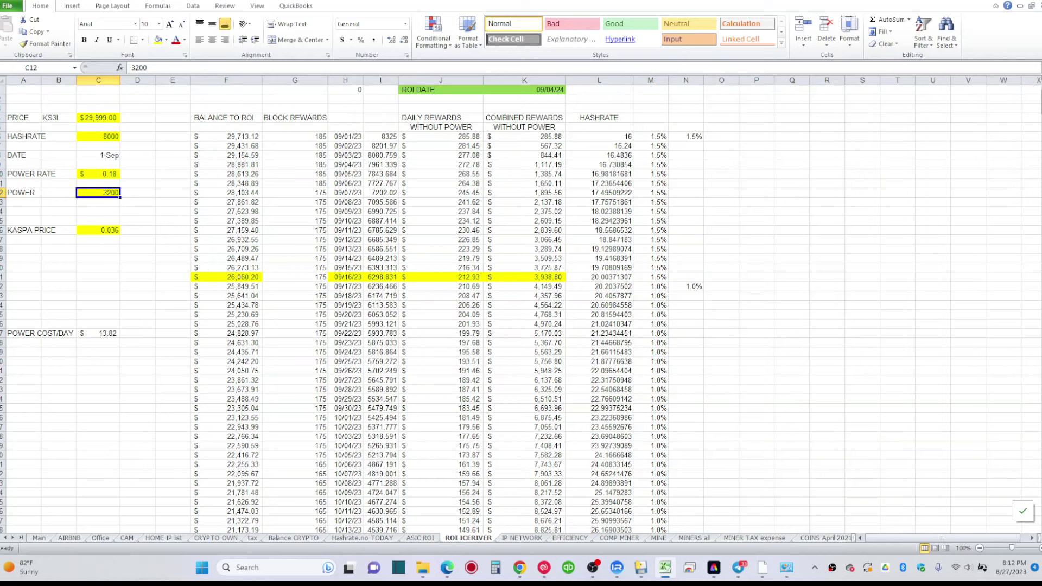
mouse_move(621, 577)
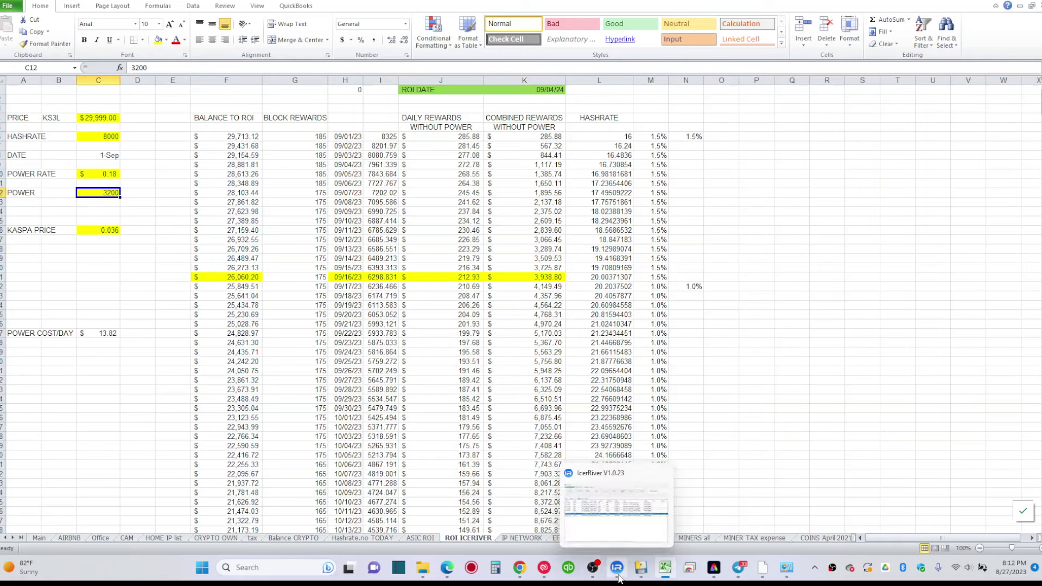
left_click(55, 117)
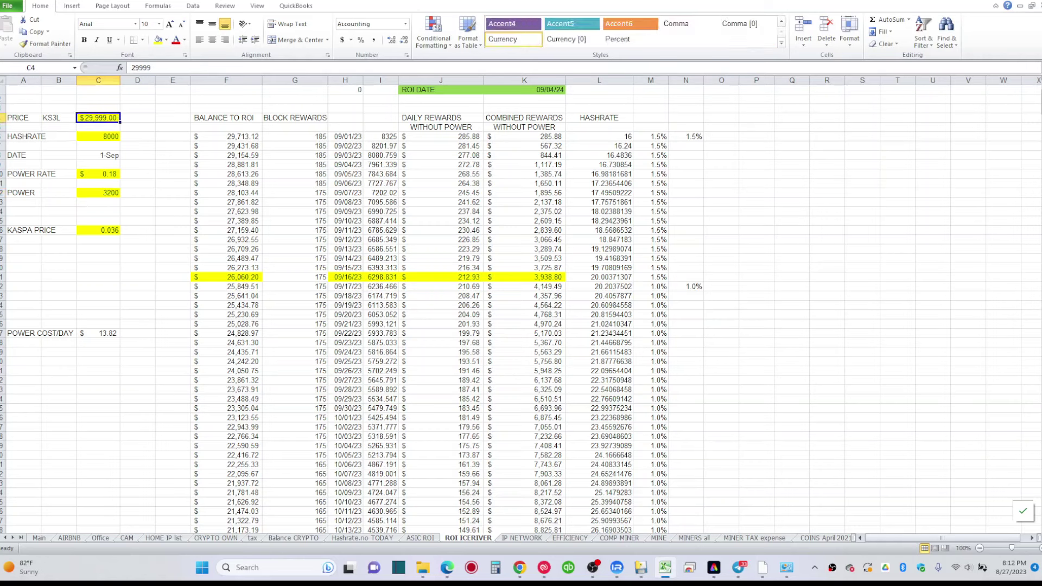
type("599")
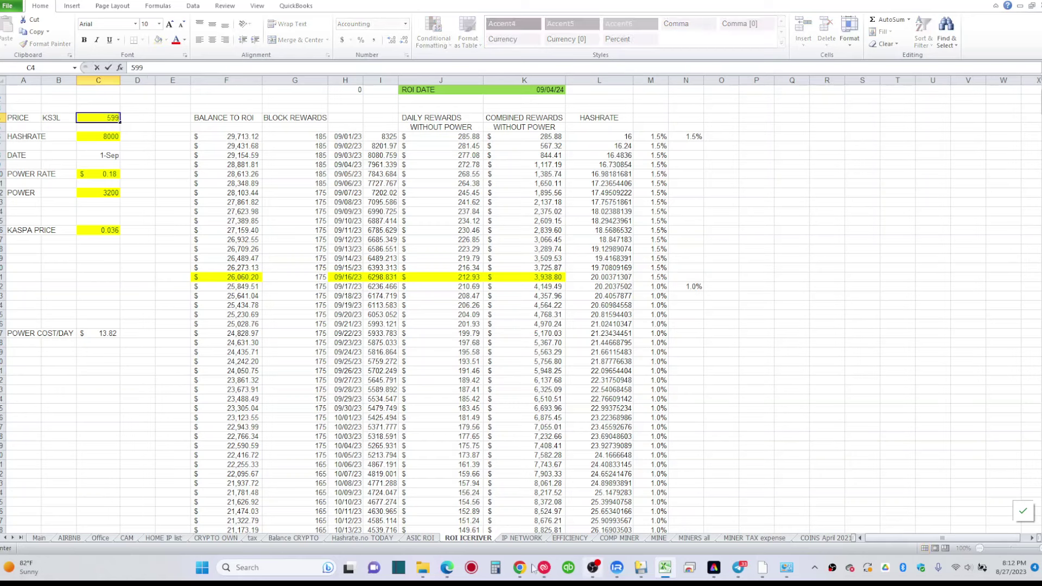
Switch to Chrome and open the iceriver.io shop page to check the miners' prices, hashrates and power ratings
mouse_move(533, 568)
left_click(543, 518)
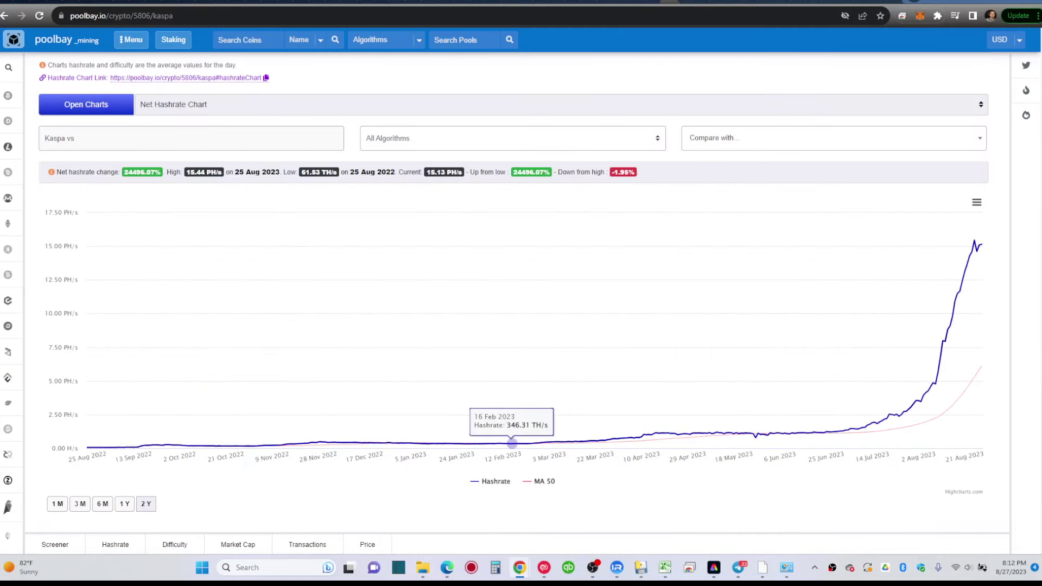
left_click(687, 1)
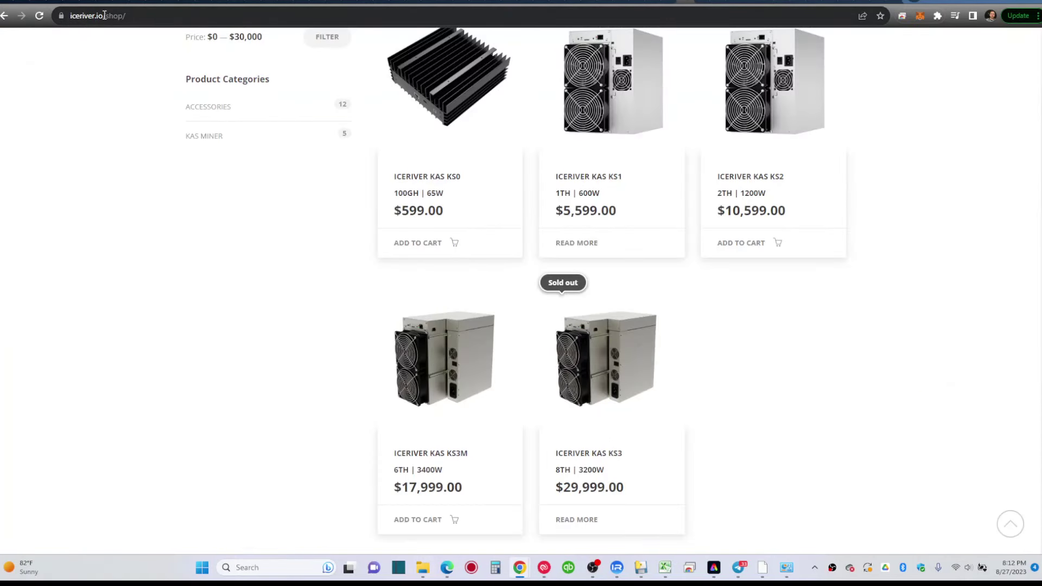
Switch back to the Excel workbook and set the miner hashrate in C6 of the ROI ICERIVER sheet to 100
scroll(356, 174, "up", 2)
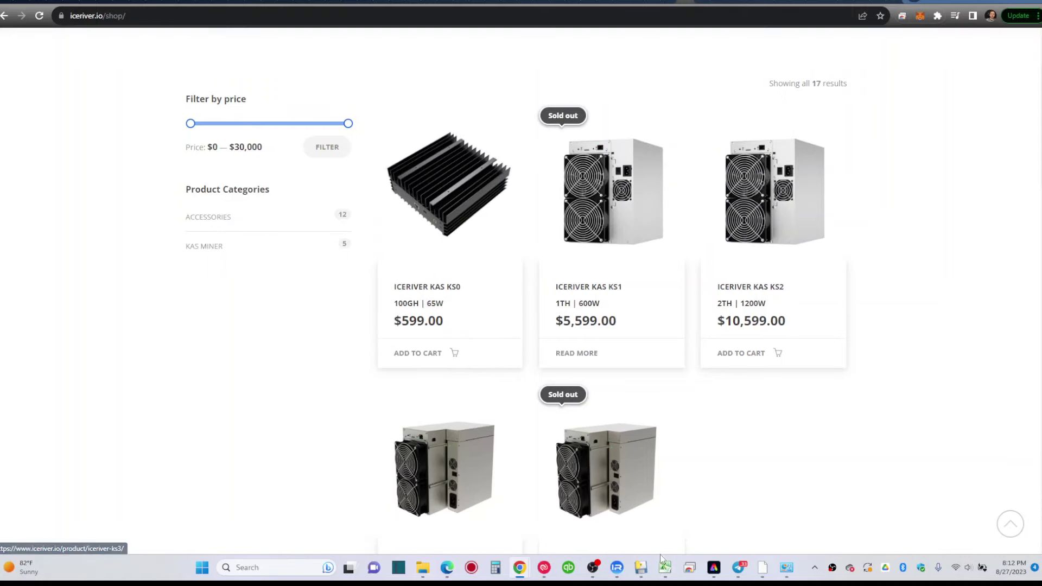
left_click(667, 570)
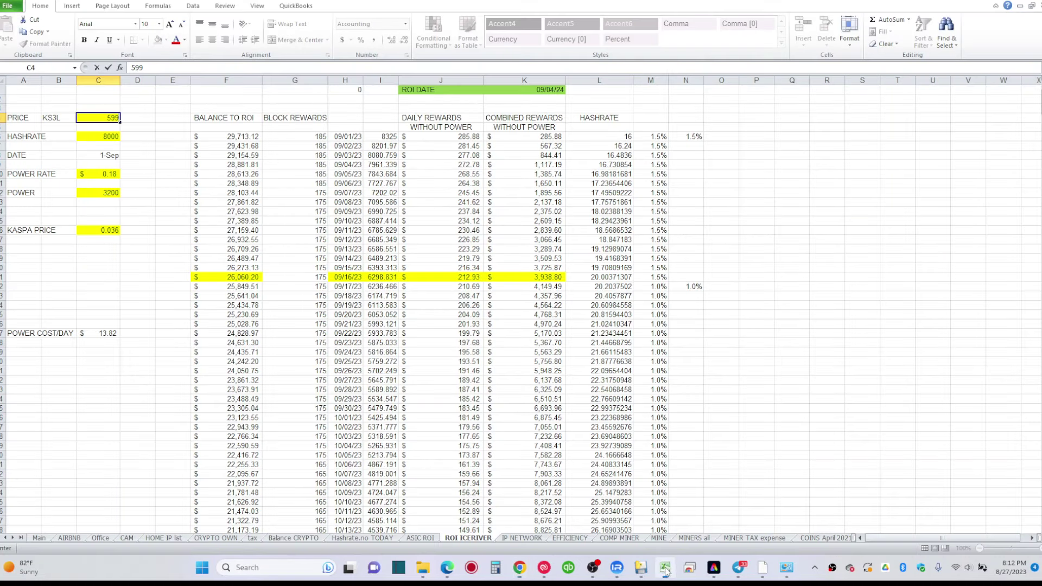
left_click(103, 139)
type("1")
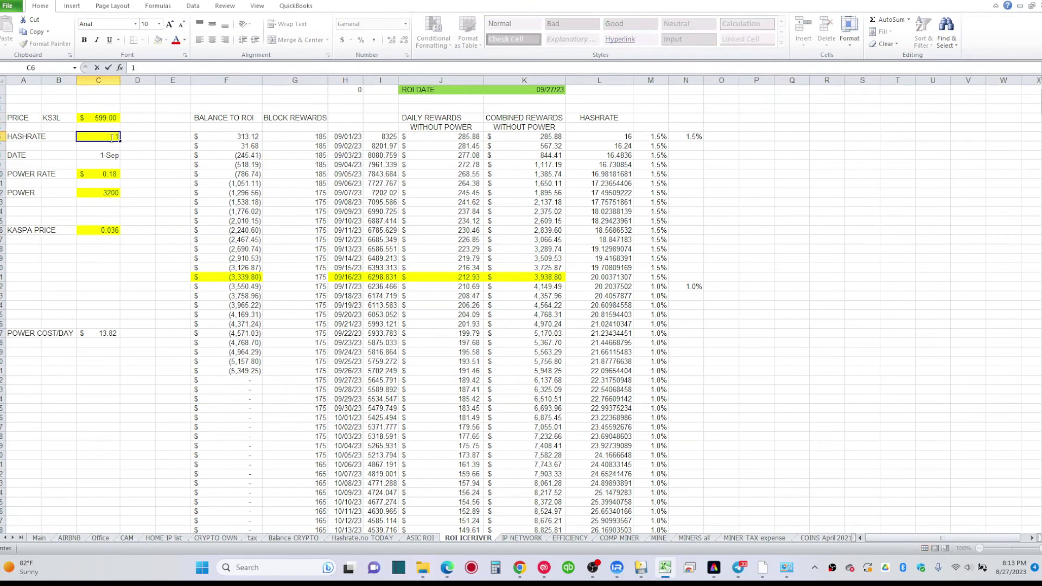
type("00")
left_click(109, 154)
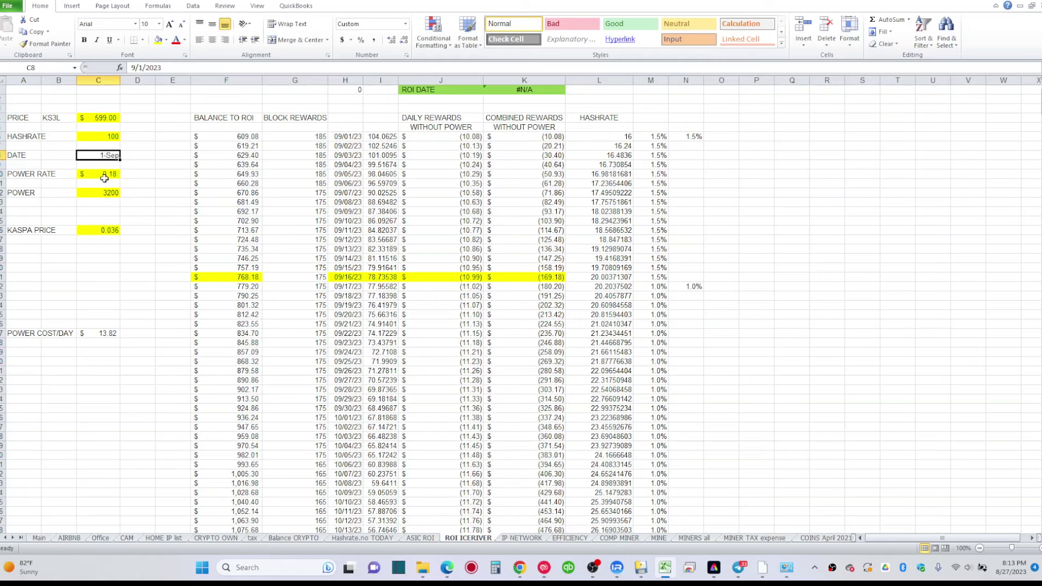
Set the power rate in C10 to 0.11 and the miner's power in C12 to 65
left_click(105, 174)
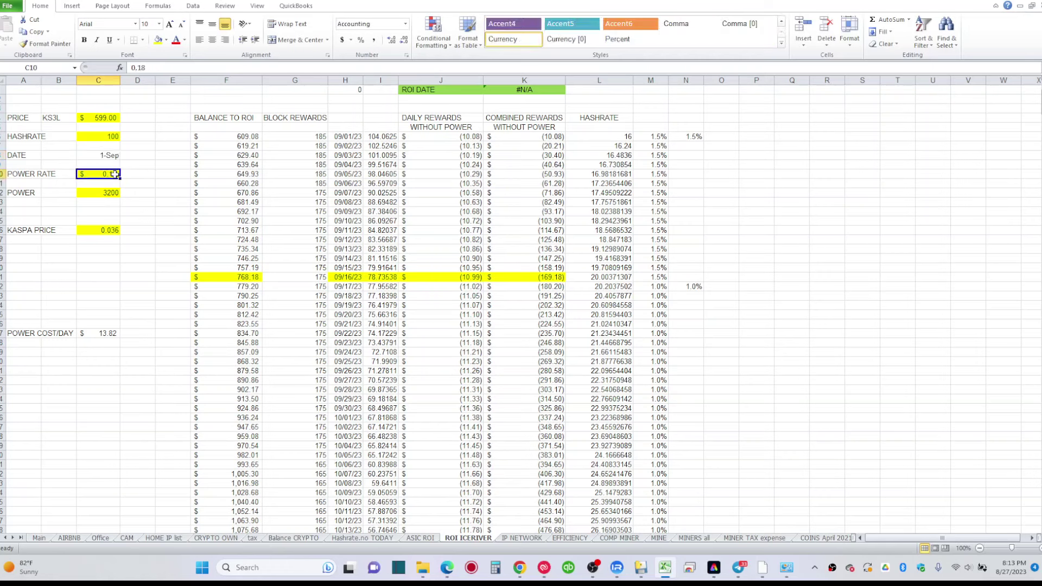
double_click(115, 174)
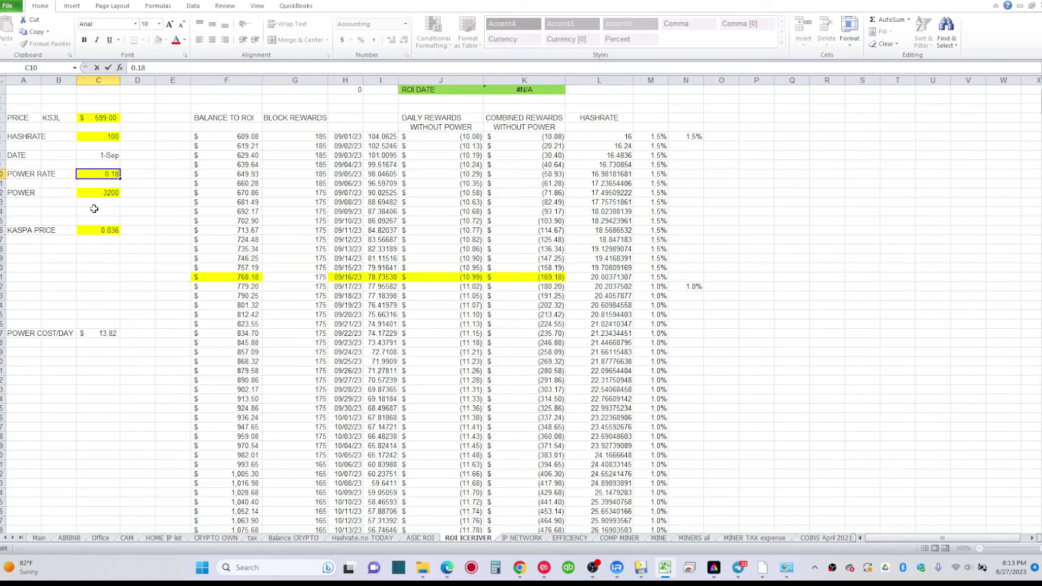
key("BackSpace")
type("1")
left_click(108, 194)
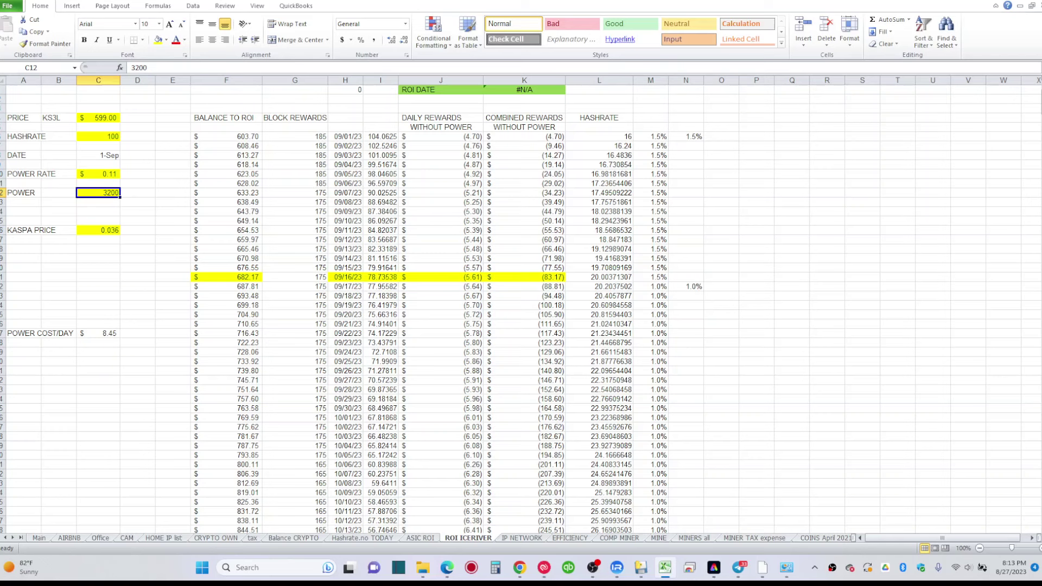
type("65")
Set the Kaspa price in C16 to 0.035
left_click(98, 230)
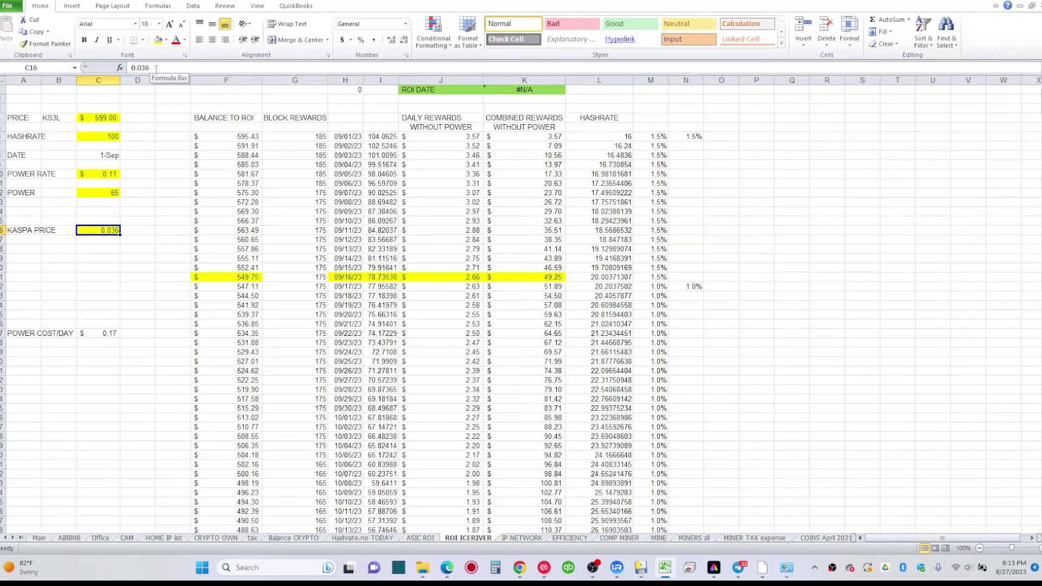
left_click(156, 68)
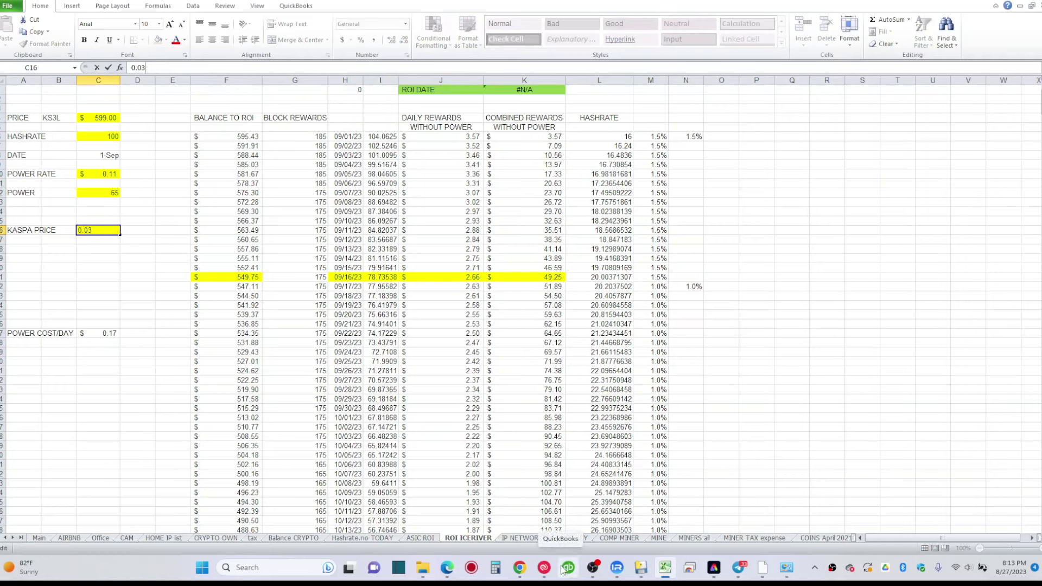
key("Return")
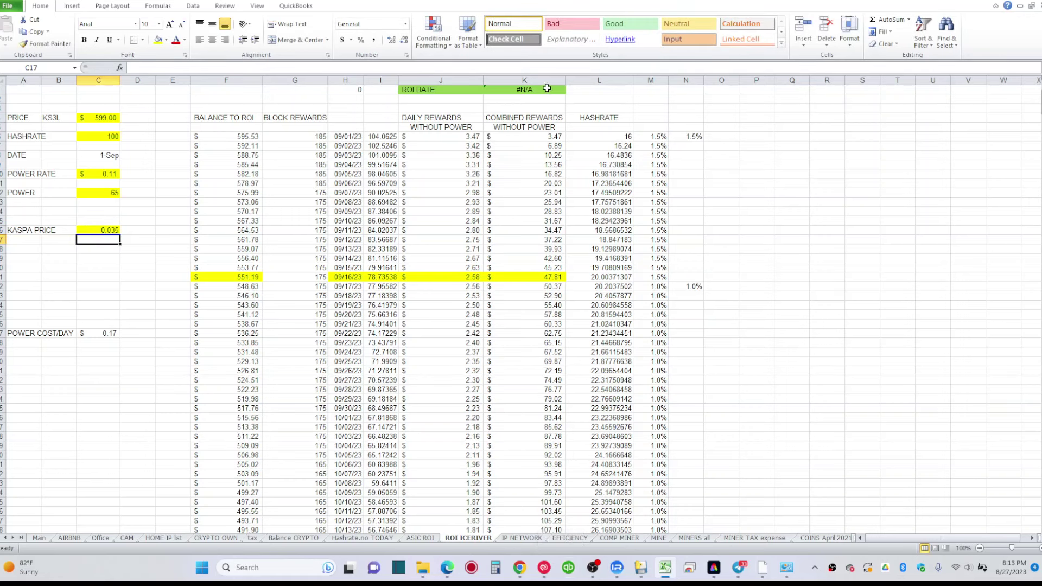
Inspect the ROI date formula in K1 and review the balance and combined rewards columns through the last projected date
left_click(543, 88)
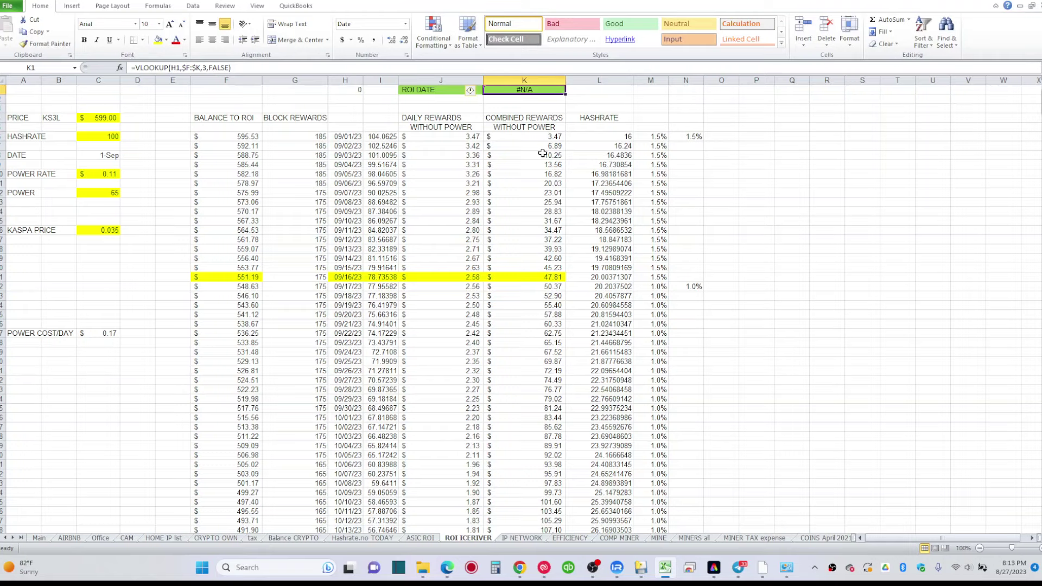
scroll(541, 382, "down", 20)
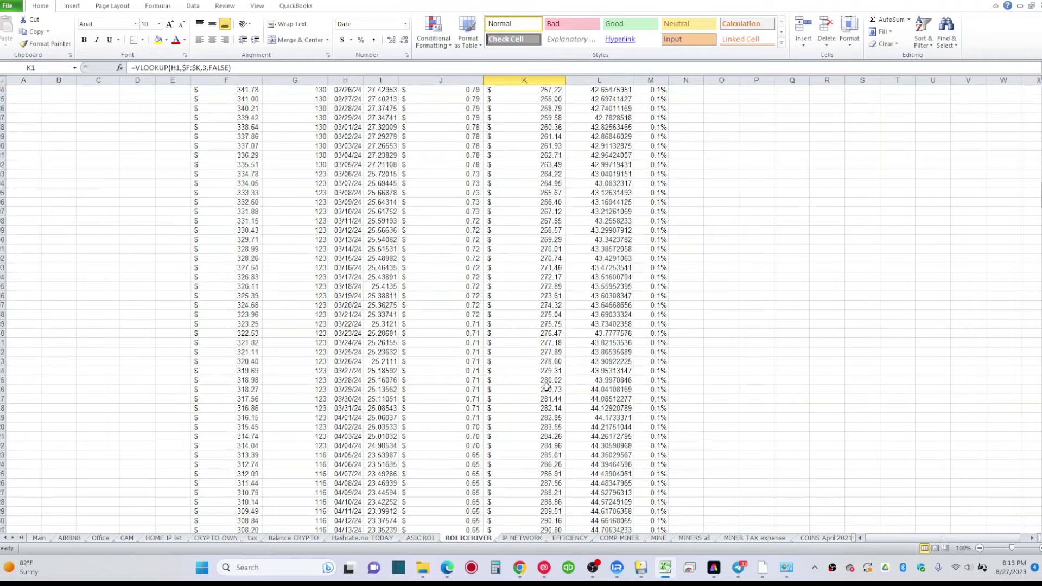
scroll(541, 382, "down", 20)
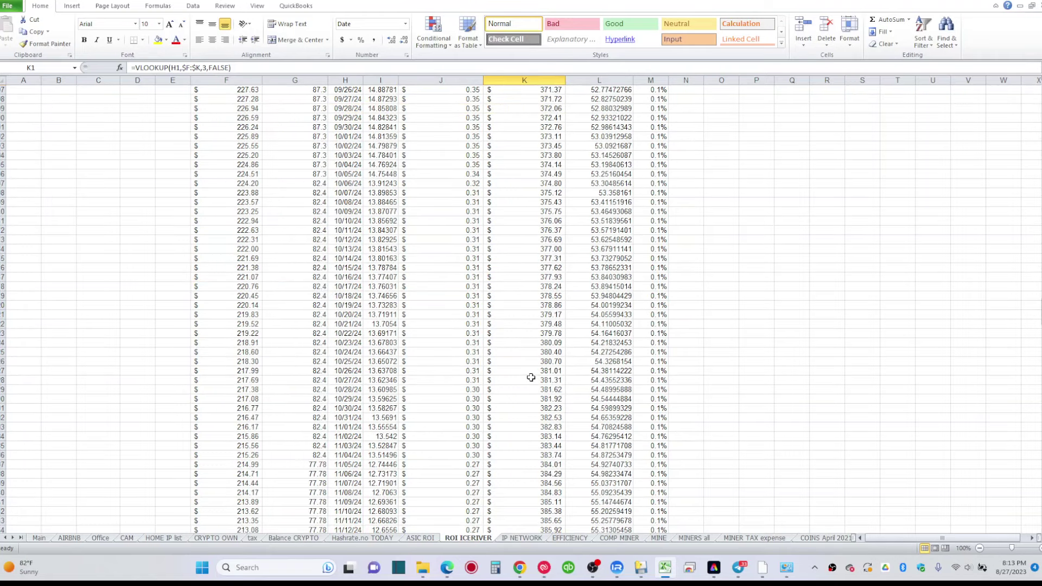
scroll(531, 376, "down", 20)
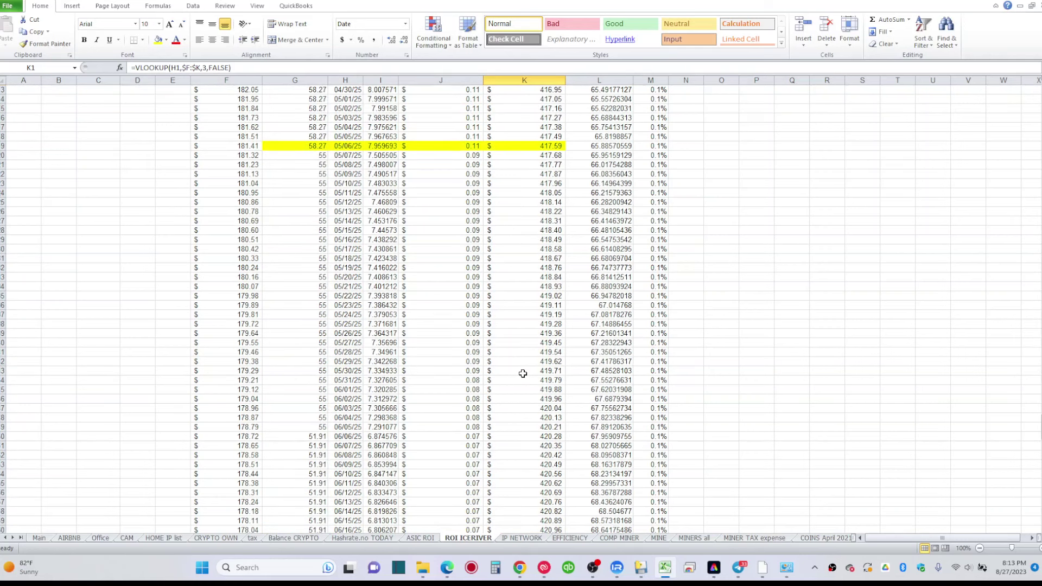
scroll(522, 372, "up", 1)
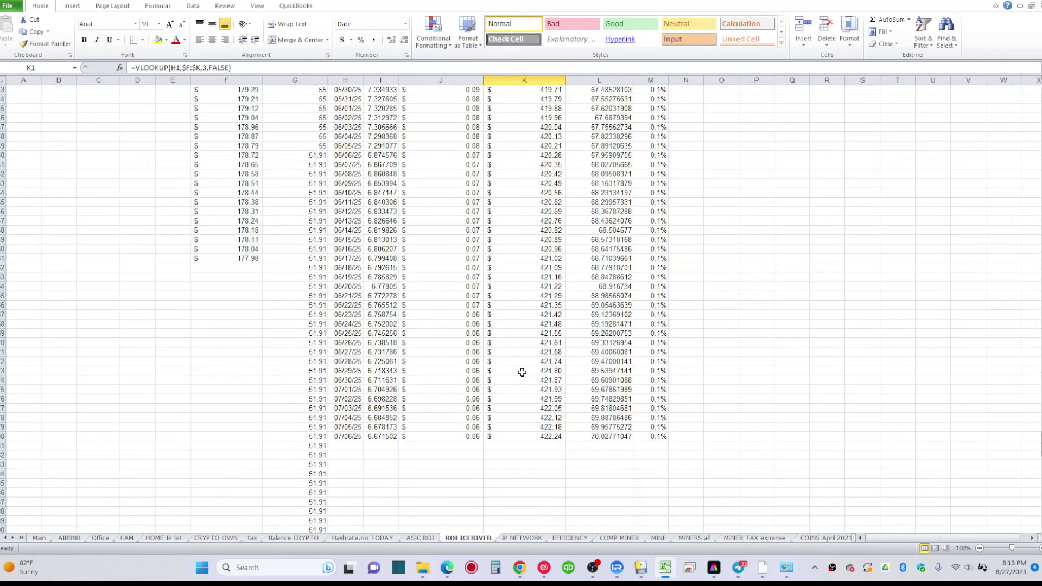
scroll(522, 372, "up", 2)
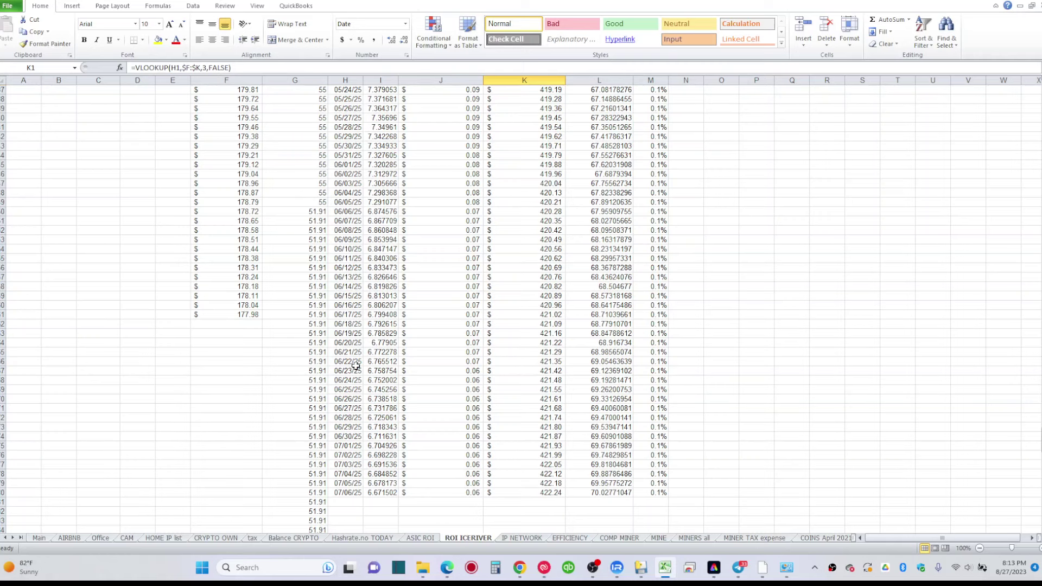
scroll(356, 366, "up", 10)
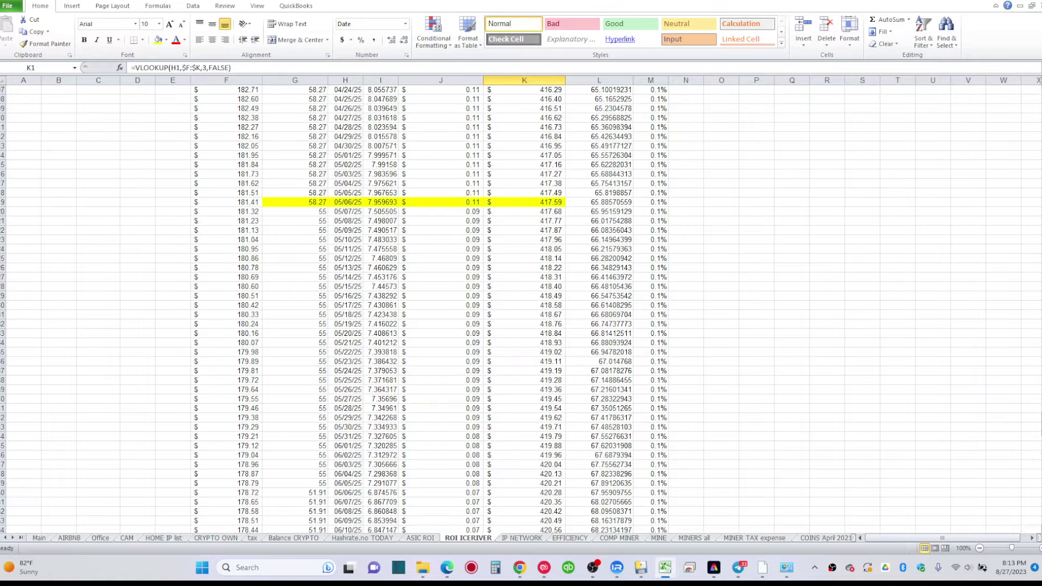
left_click_drag(1038, 423, 1038, 422)
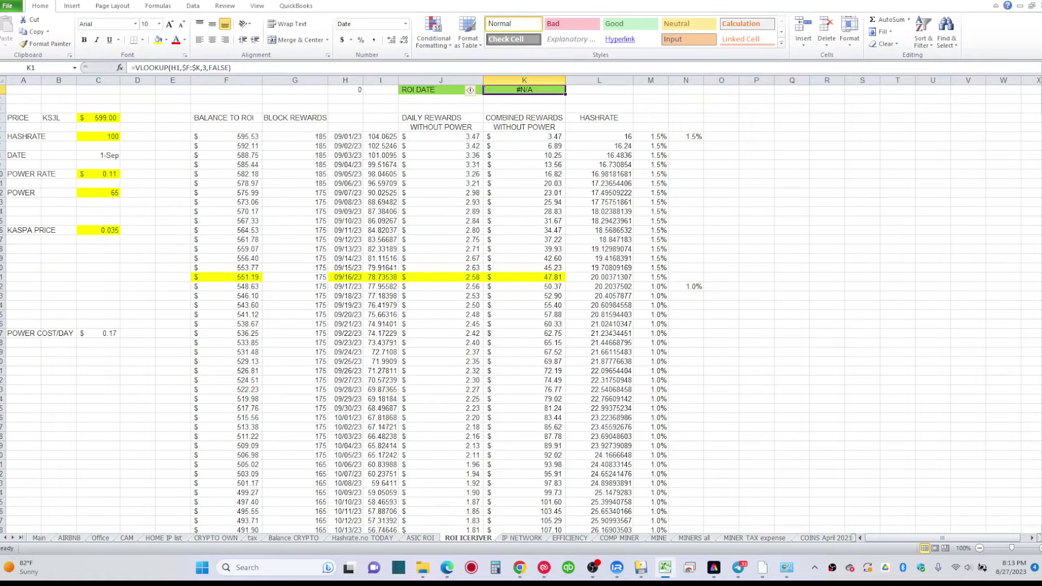
Check the daily growth rate in N6, consult the daily mining records on the ASIC ROI sheet, and return to ROI ICERIVER
left_click(699, 137)
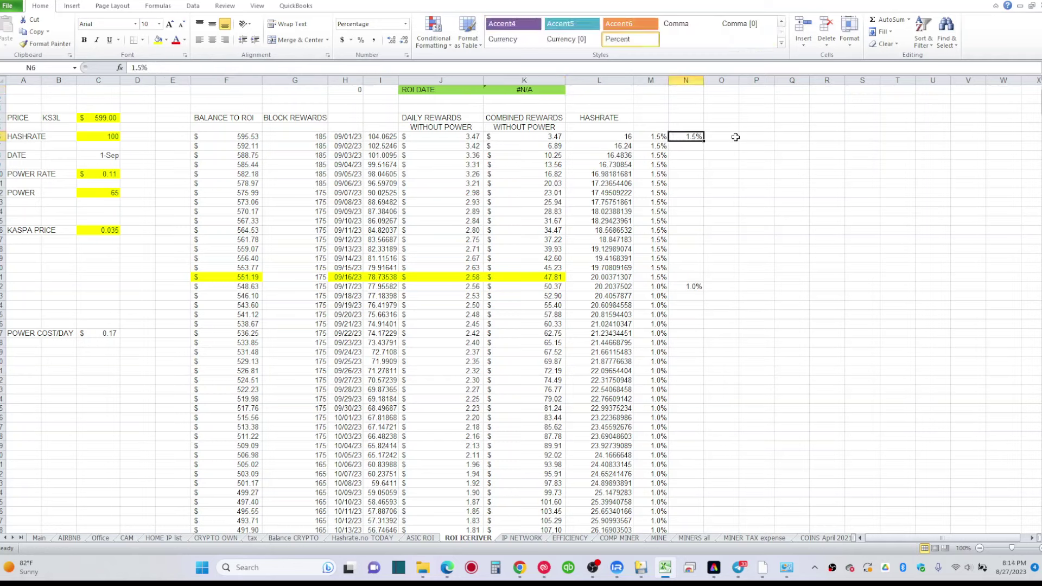
left_click(420, 537)
scroll(408, 418, "up", 1)
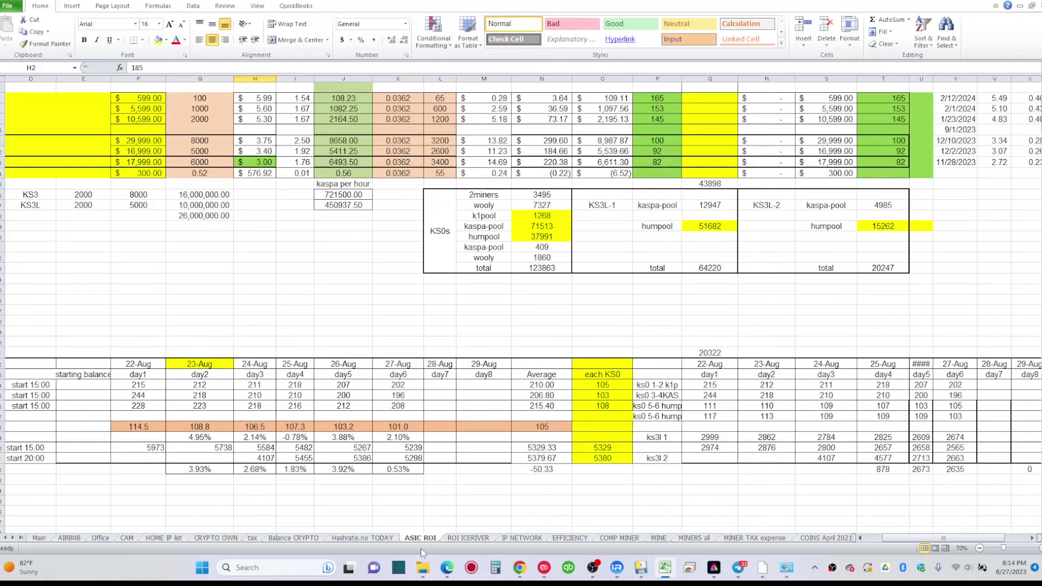
left_click(469, 539)
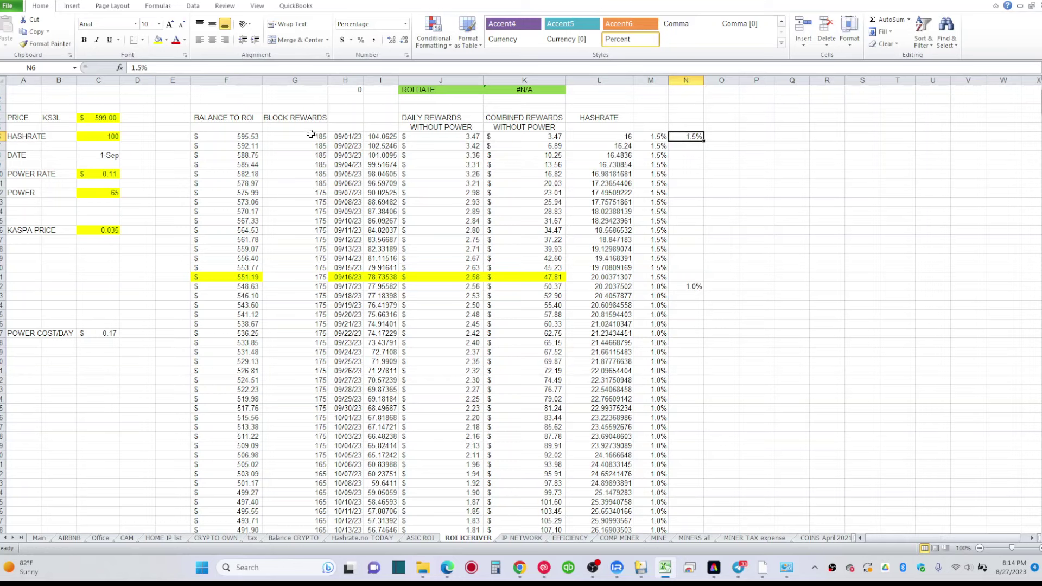
Examine the network hashrate projection in column L from L6 to L22, with its dates and the growth rates in N6 and N22
left_click(623, 136)
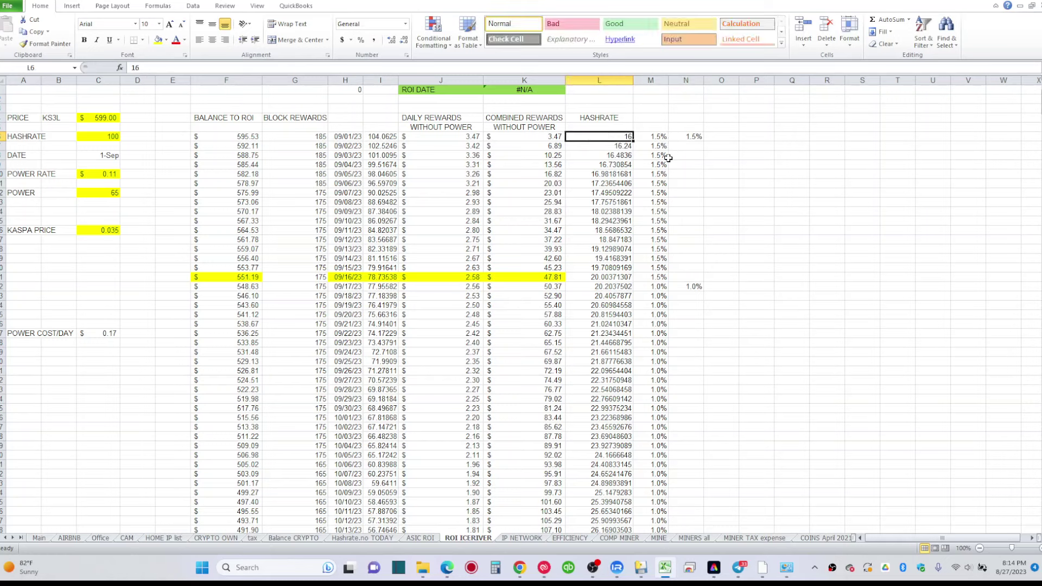
left_click(605, 289)
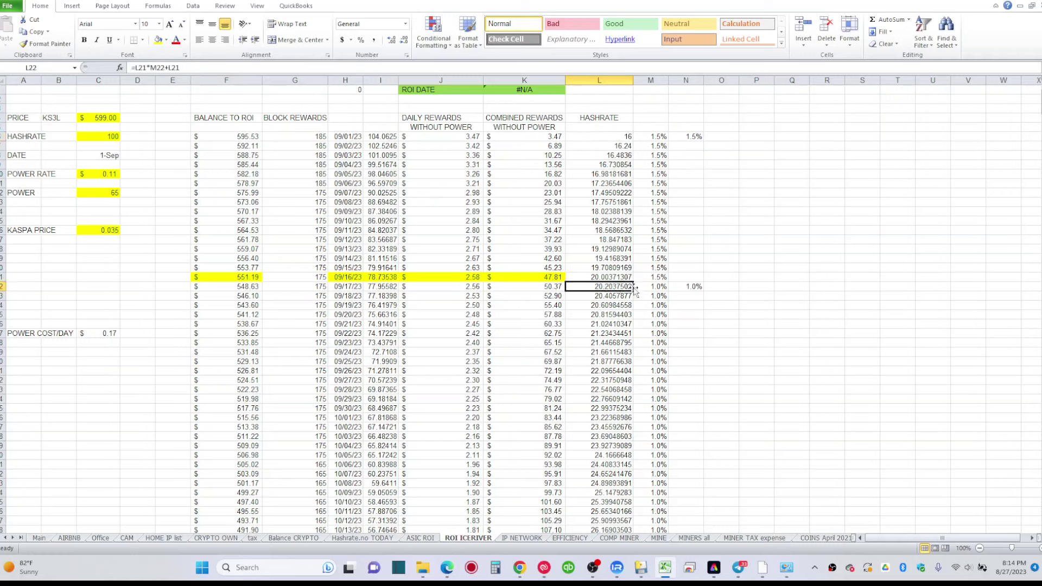
left_click(623, 277)
left_click(352, 278)
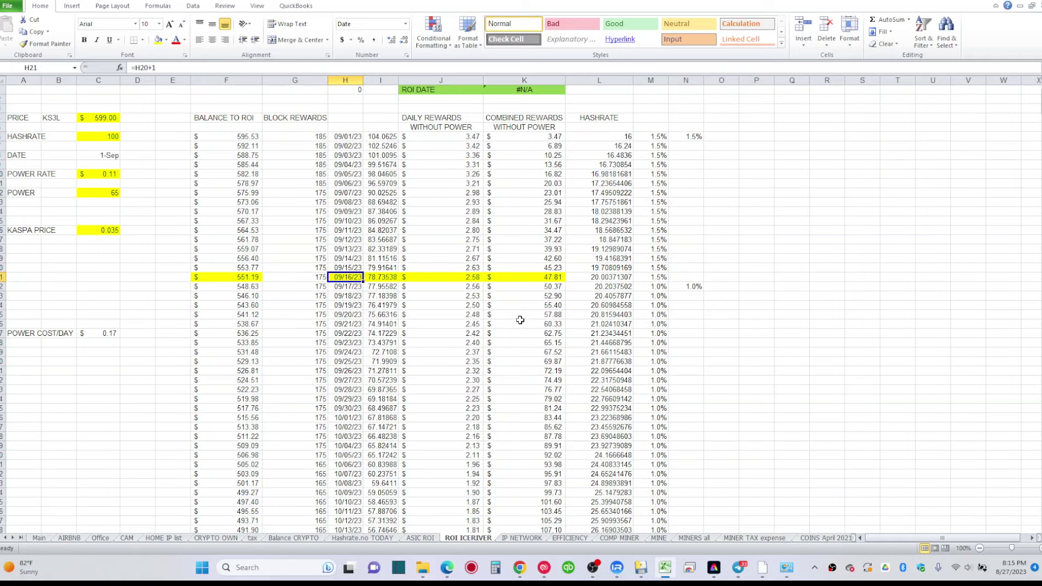
left_click(673, 278)
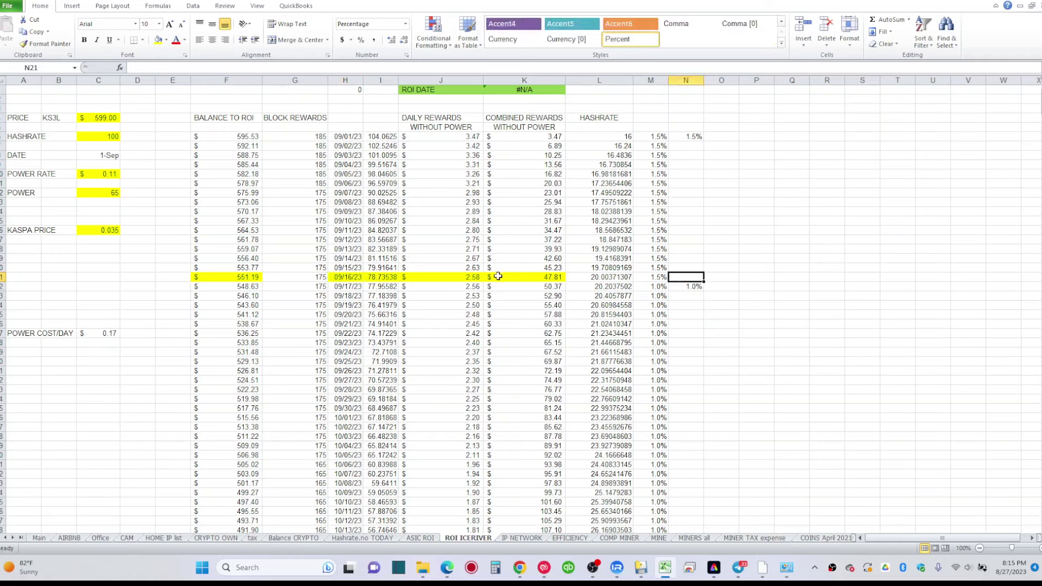
left_click(612, 278)
left_click(689, 139)
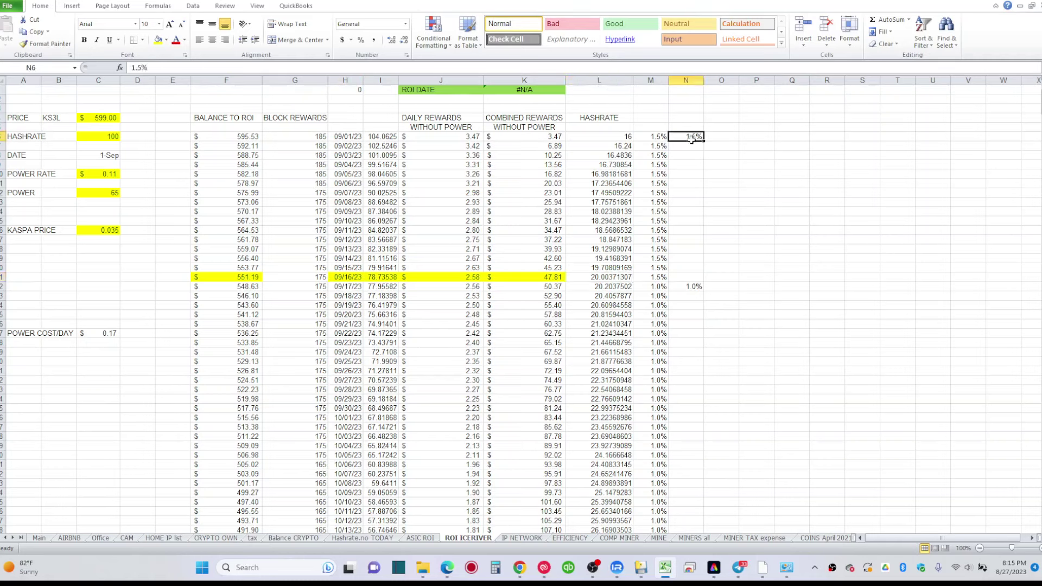
left_click(693, 287)
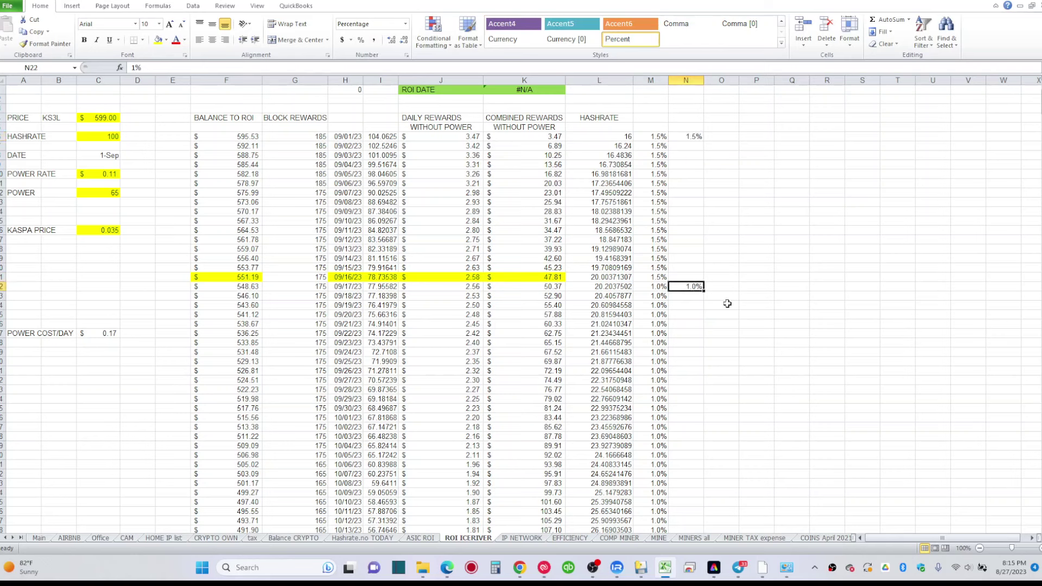
Examine the projected network hashrates in L63 and L120 alongside the growth rates in N63 and N120
scroll(726, 304, "down", 6)
scroll(725, 305, "down", 2)
scroll(726, 305, "up", 1)
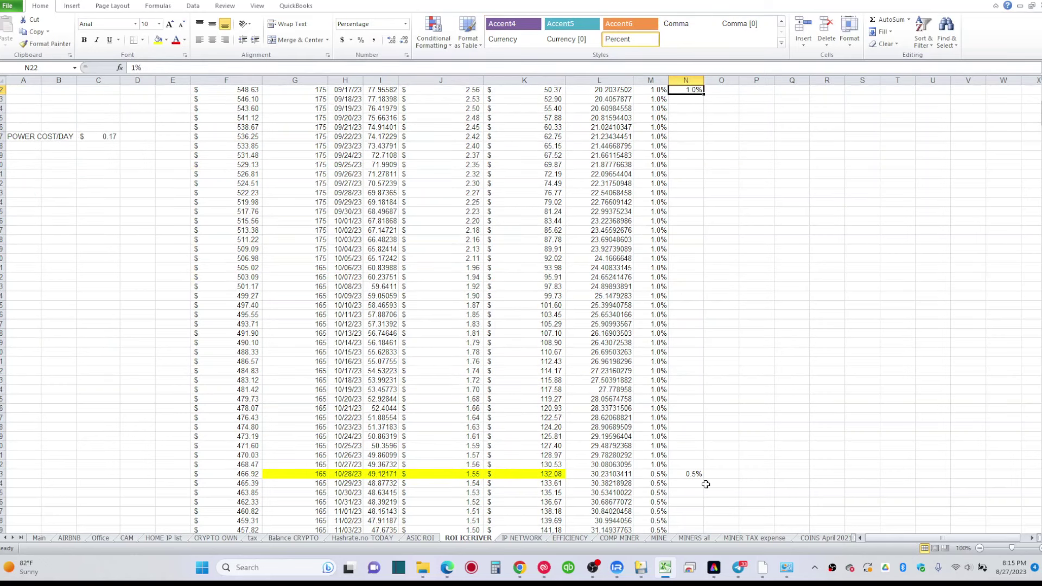
left_click(612, 475)
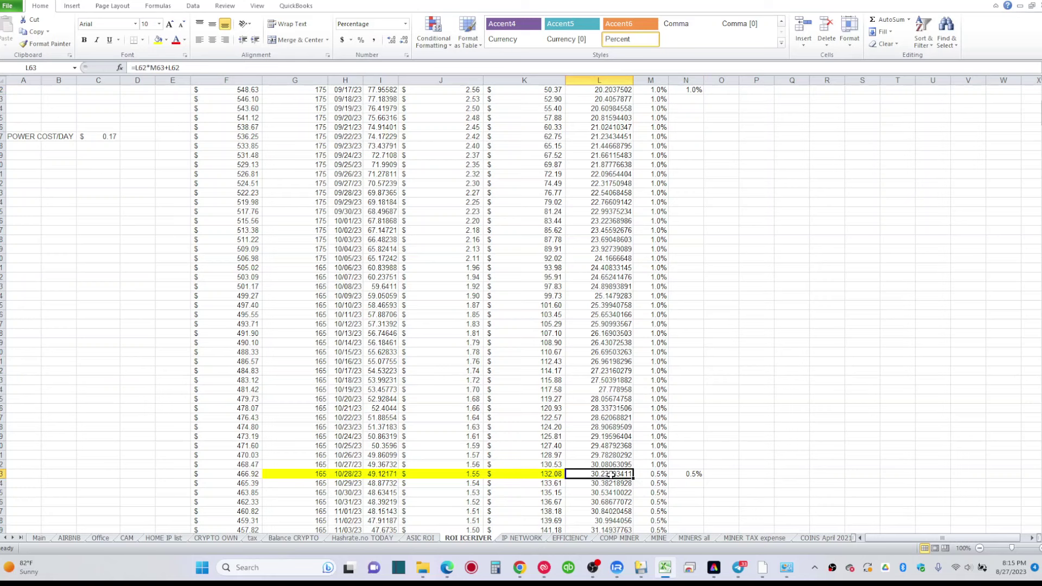
left_click(691, 475)
scroll(699, 483, "down", 11)
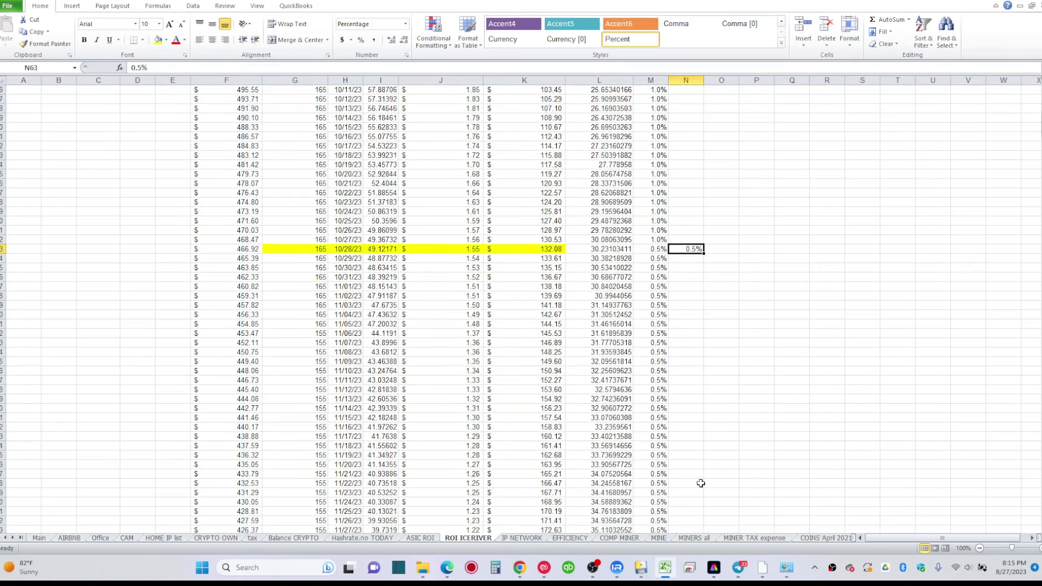
scroll(700, 483, "down", 13)
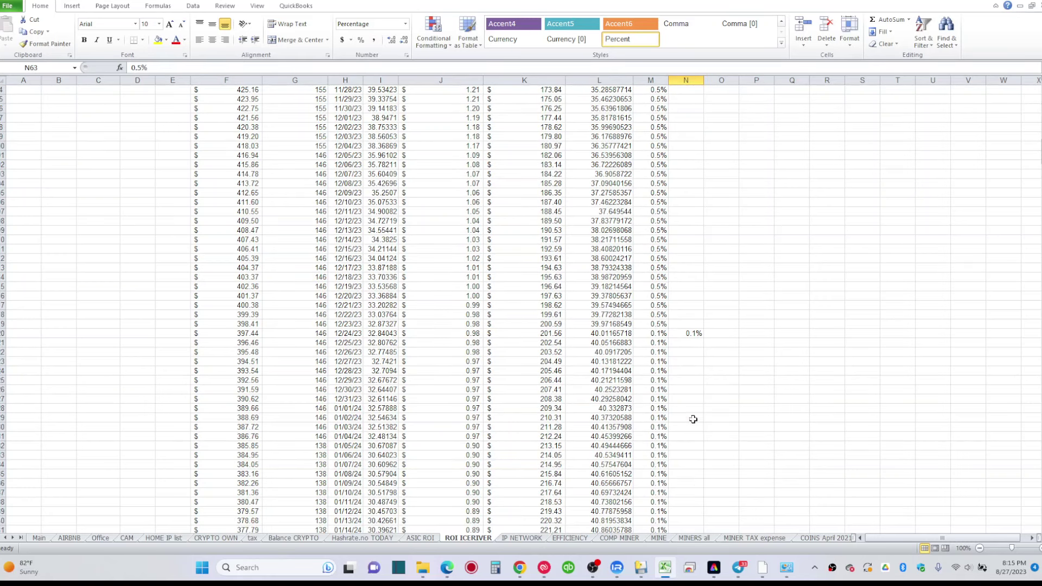
left_click(597, 332)
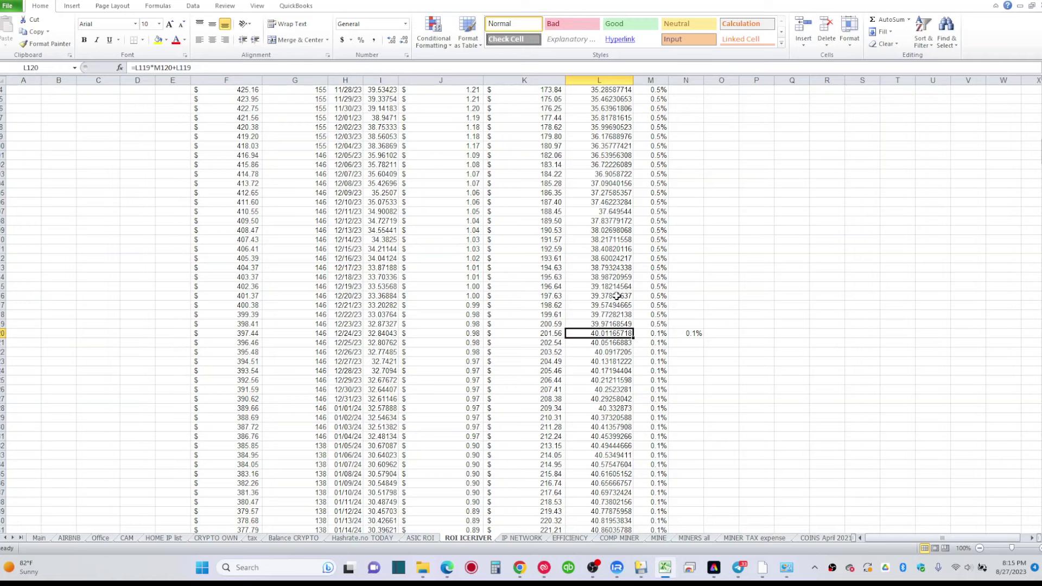
left_click(693, 332)
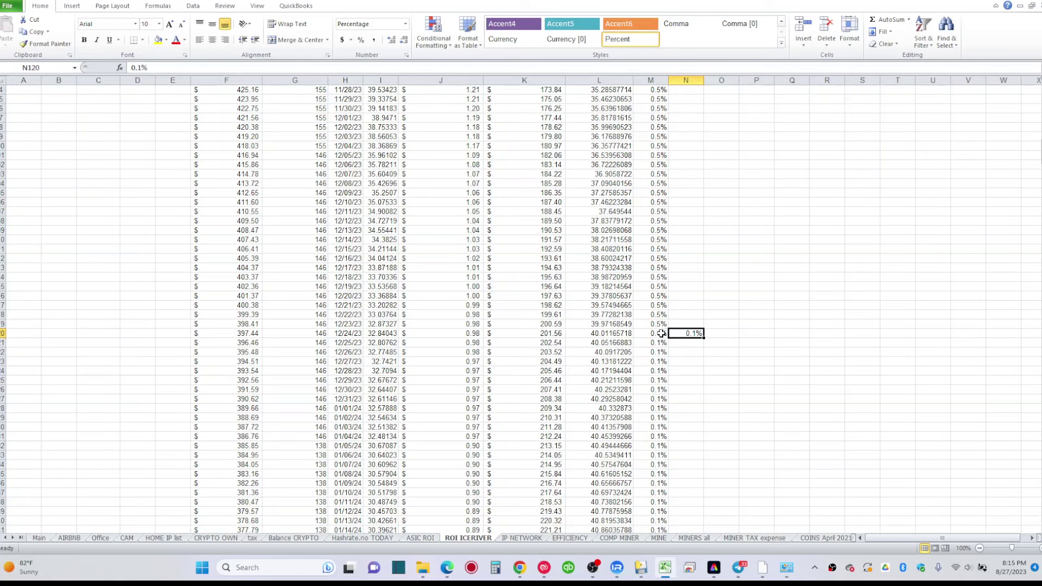
Review the projection rows beyond row 120 into spring 2024, and return to the start of the sheet
scroll(705, 337, "down", 20)
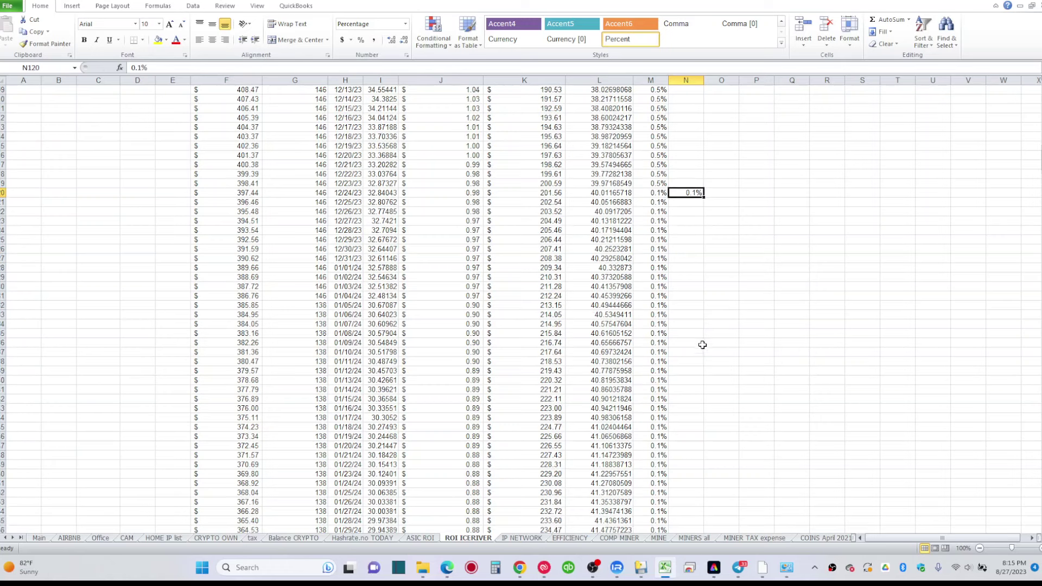
scroll(699, 373, "down", 11)
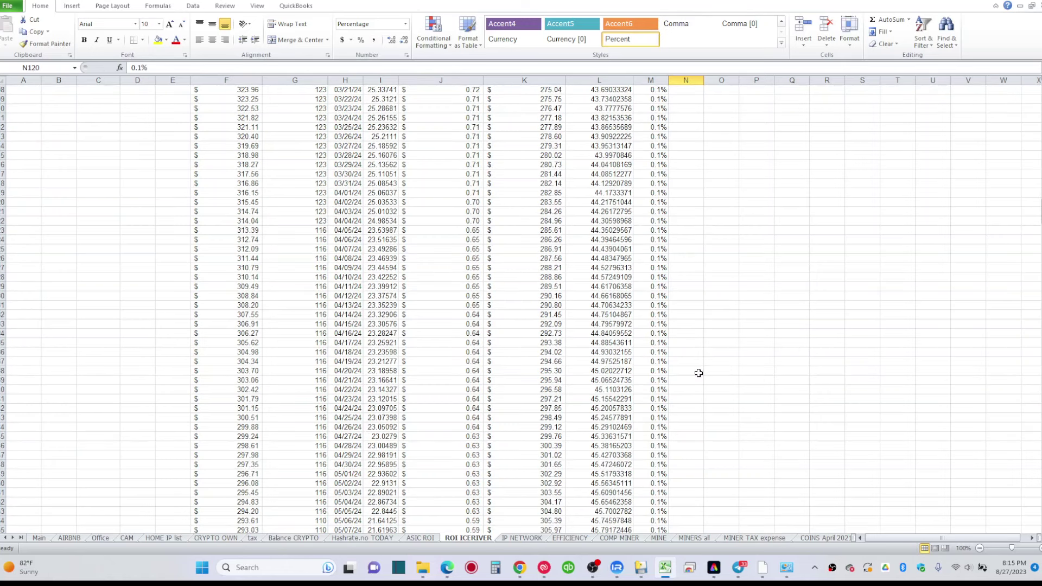
scroll(698, 373, "up", 20)
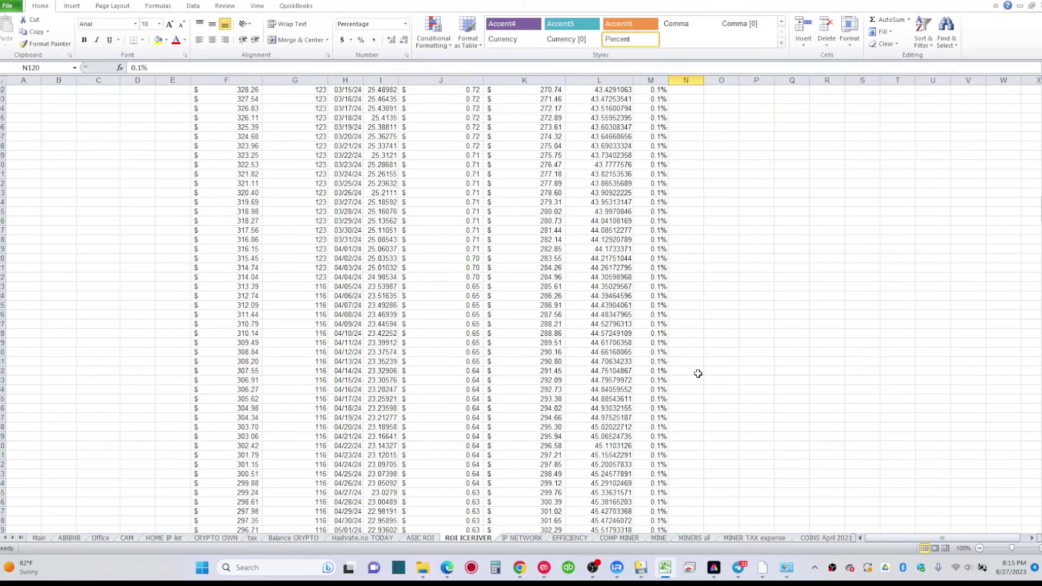
scroll(698, 374, "up", 20)
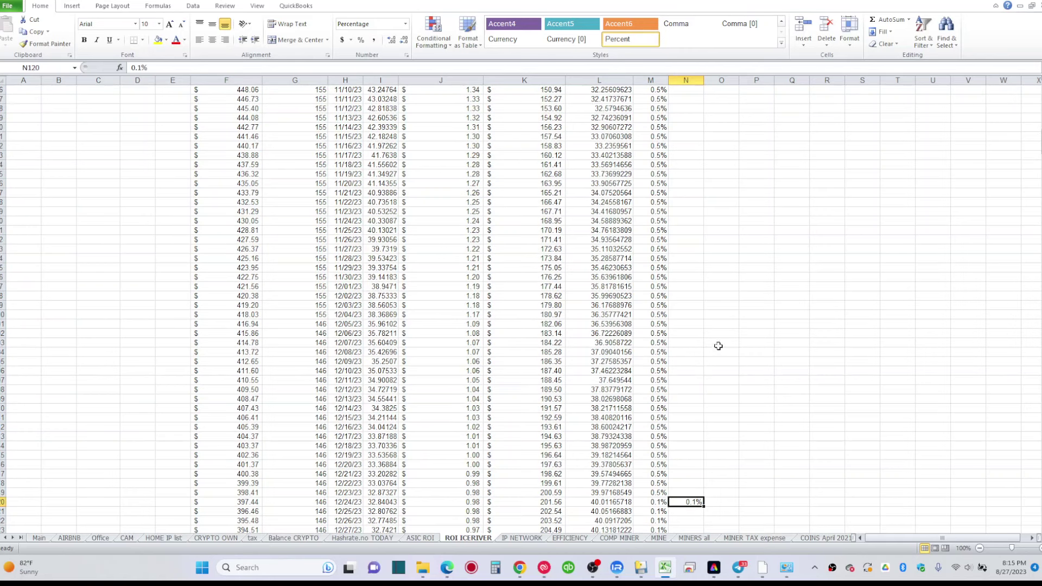
scroll(686, 230, "up", 1)
scroll(686, 188, "up", 9)
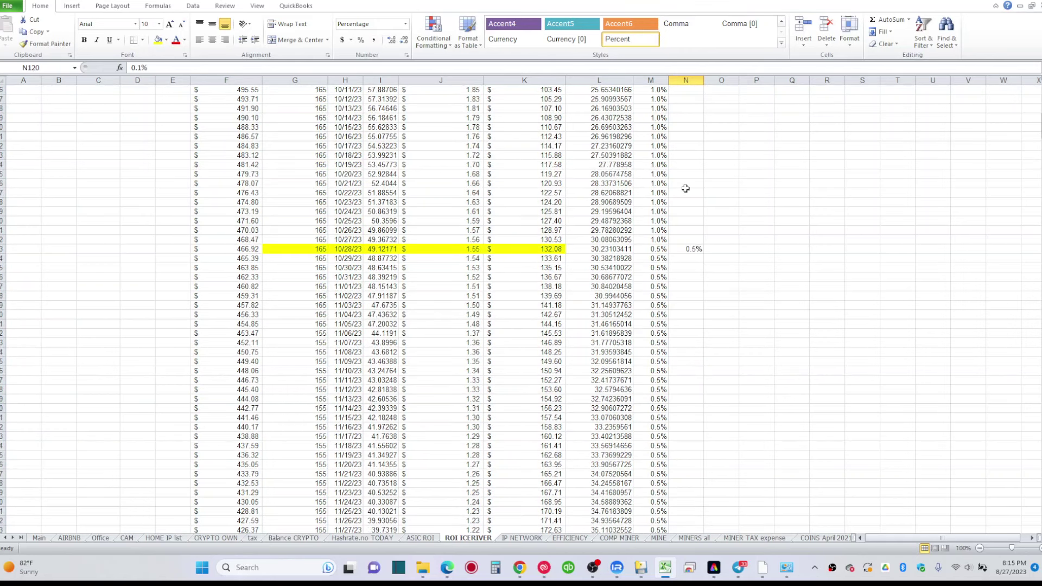
scroll(685, 189, "up", 15)
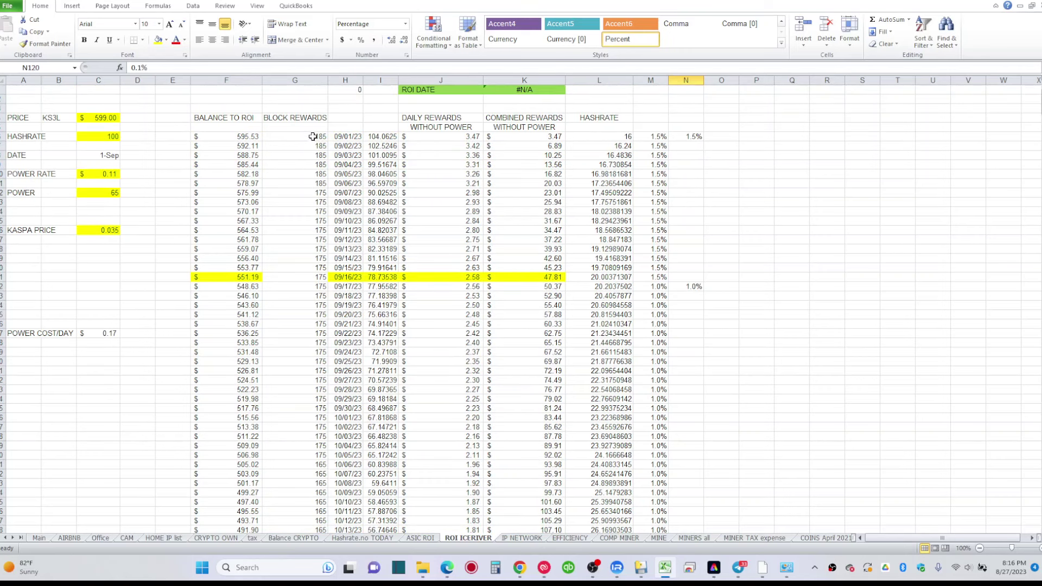
Examine the first block rewards in G6 to G12 and the date in H11 where the reward steps down
left_click_drag(314, 136, 302, 181)
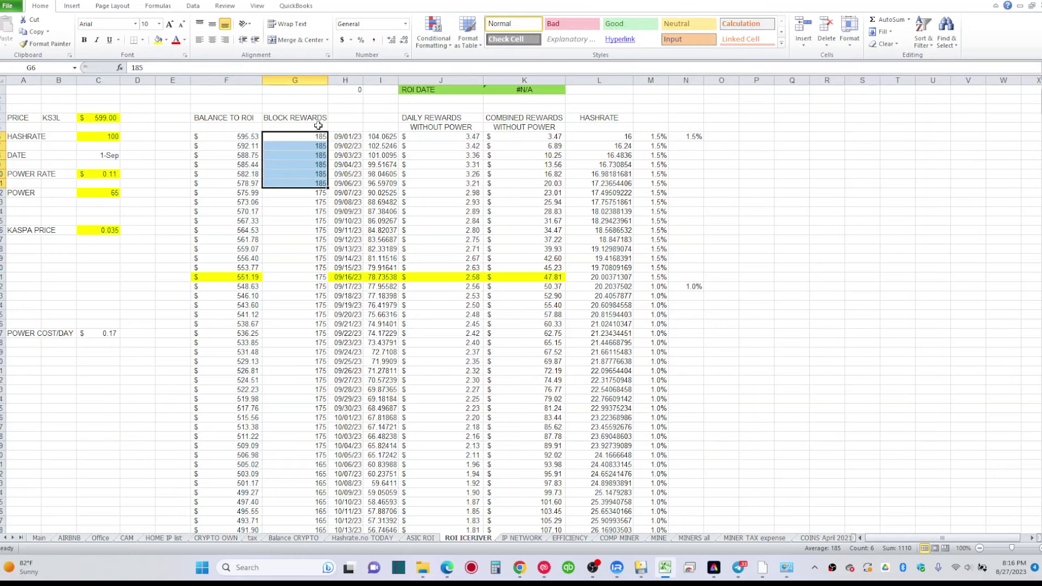
left_click(317, 145)
left_click(317, 183)
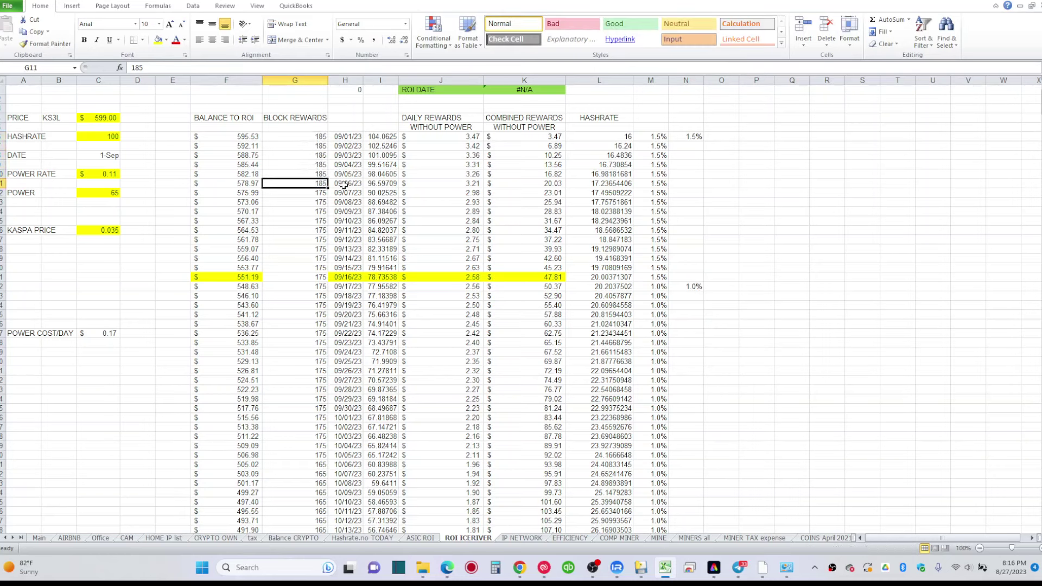
left_click(348, 184)
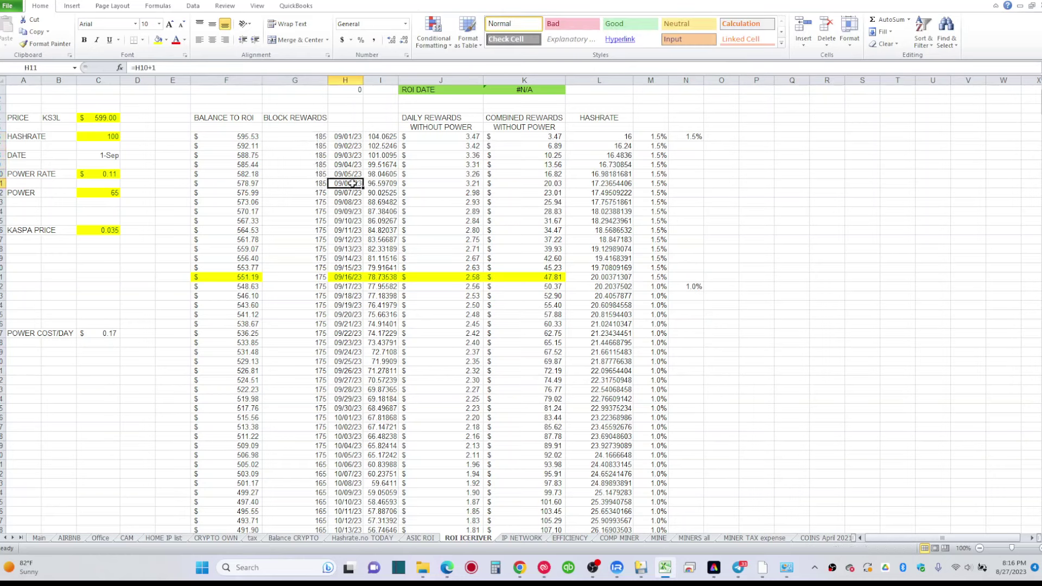
left_click(319, 194)
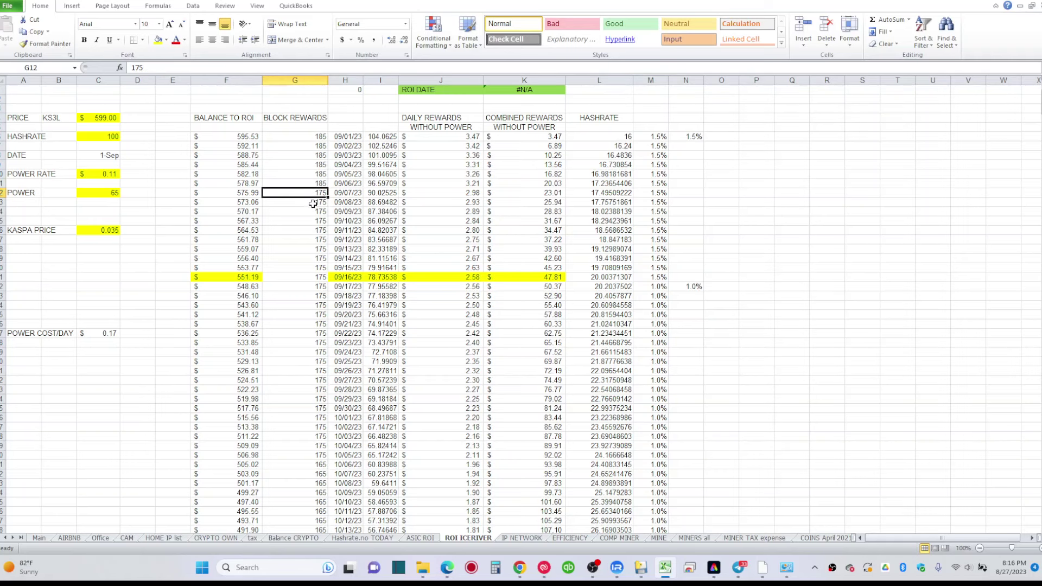
Follow the block rewards column from G41 through the monthly reductions into November 2024
scroll(313, 203, "down", 6)
left_click(313, 296)
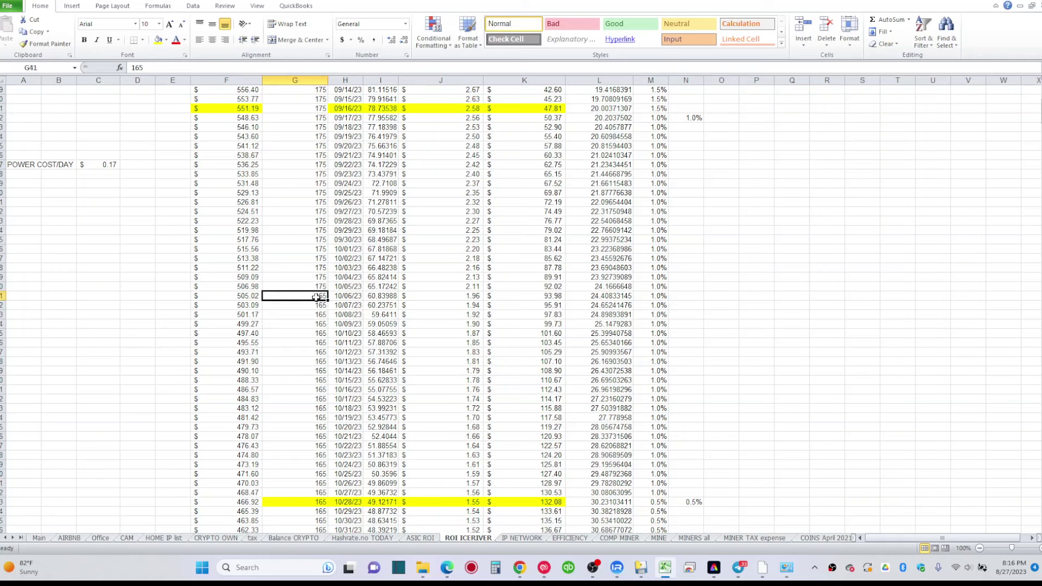
scroll(318, 299, "down", 20)
scroll(318, 302, "down", 20)
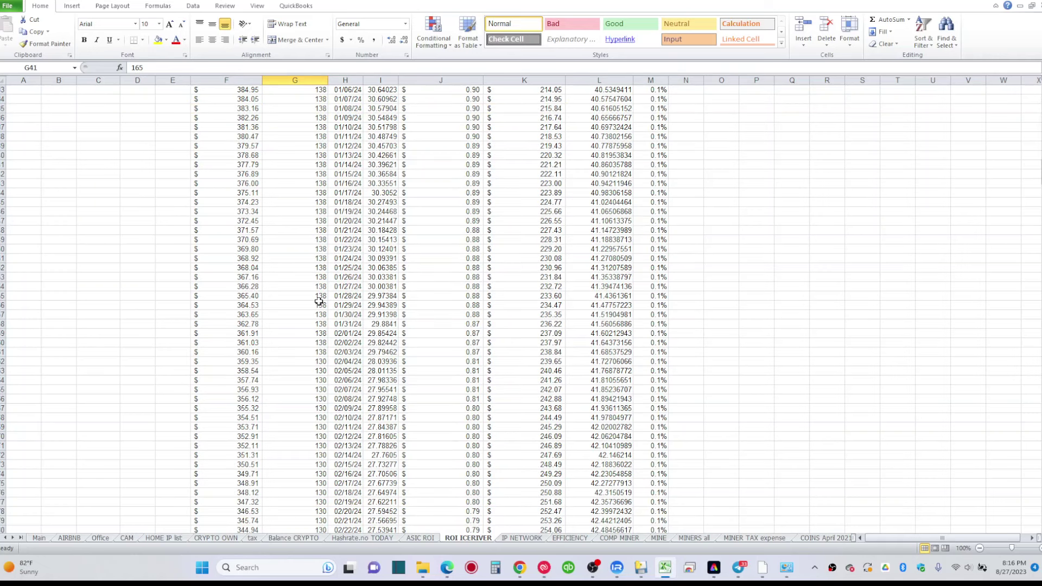
scroll(318, 304, "down", 8)
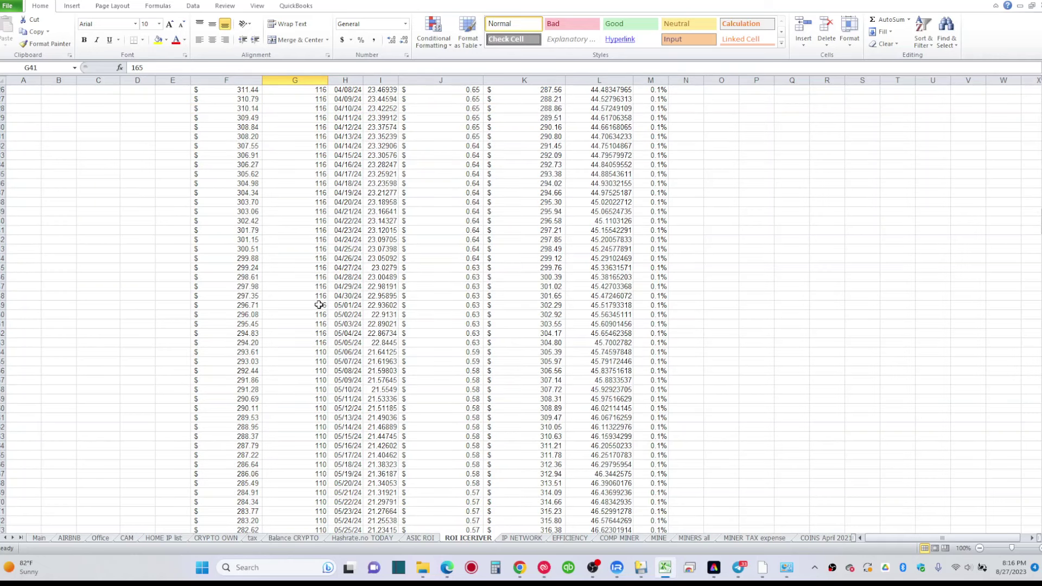
scroll(321, 303, "down", 20)
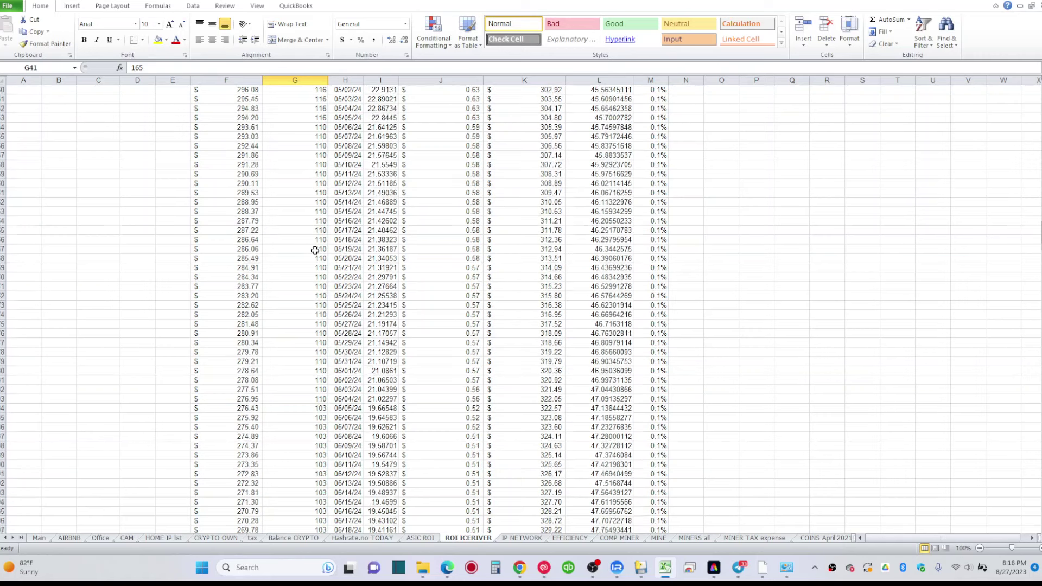
scroll(324, 302, "down", 20)
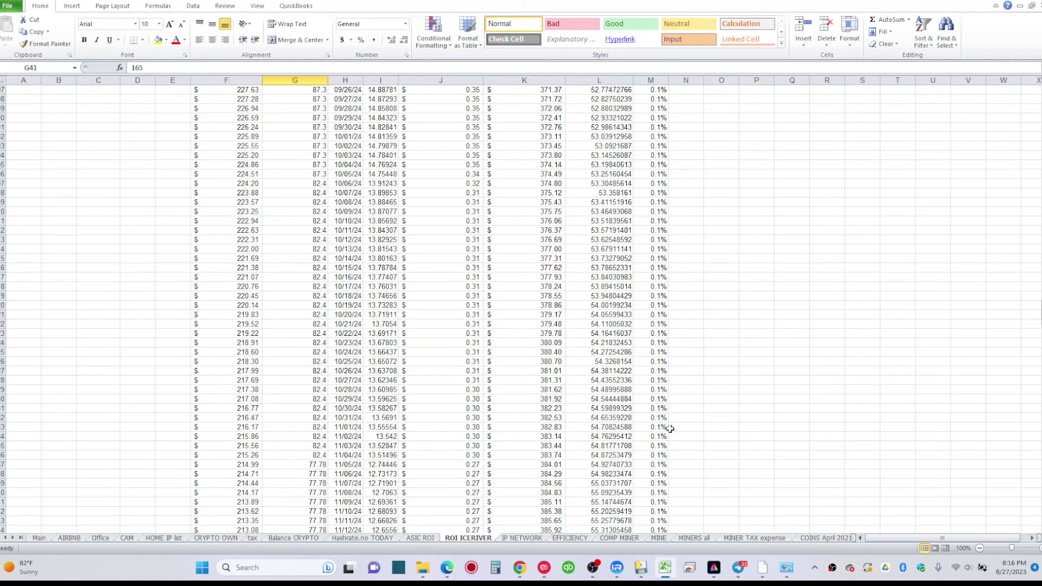
Clear the KS3L model label from B4 beside the price
left_click_drag(1038, 311, 1038, 90)
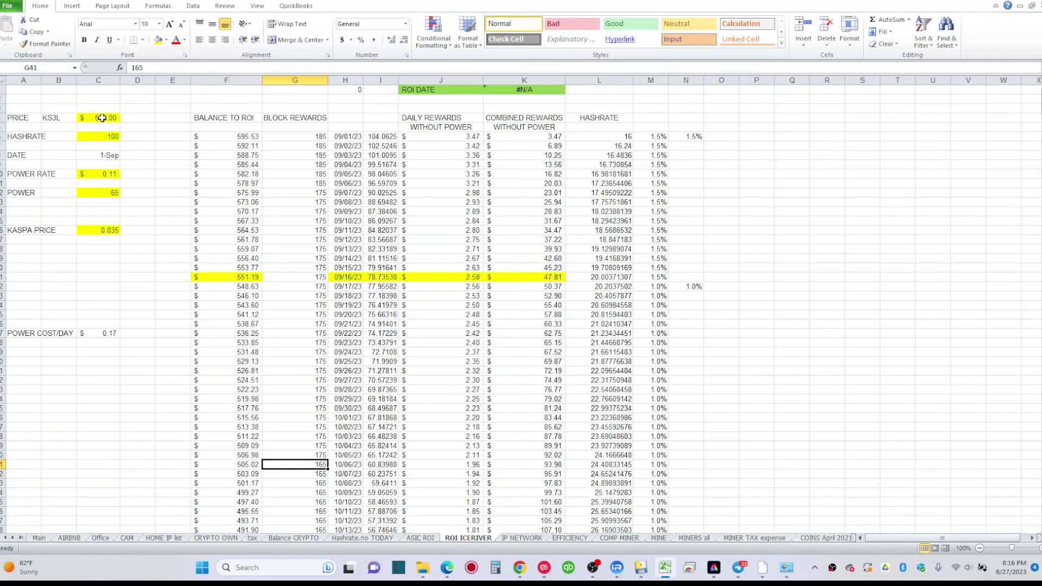
left_click(60, 117)
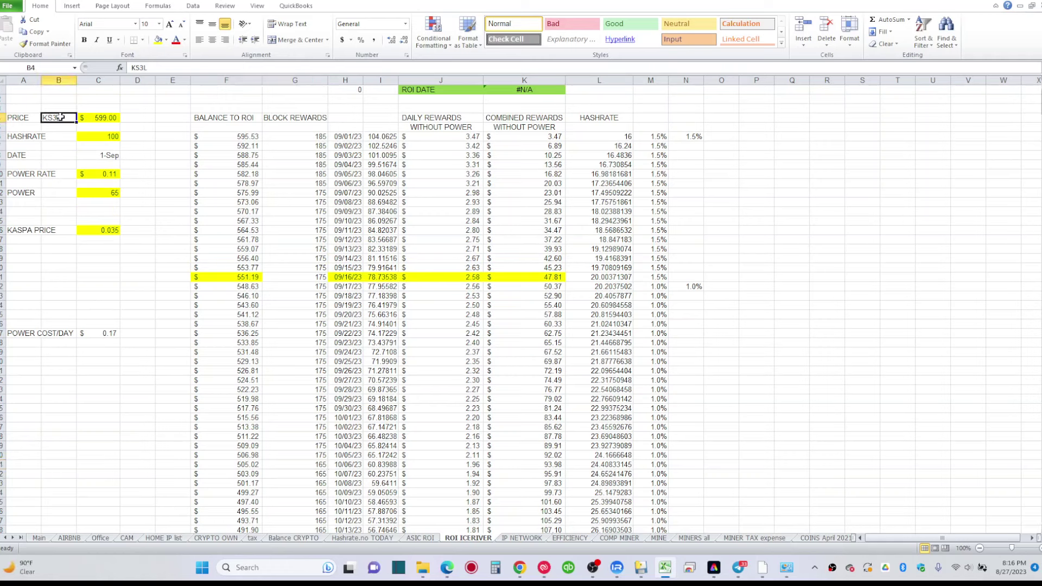
key("Delete")
Check the ROI date formula in K1 and review the projection down to its final dates
left_click(546, 90)
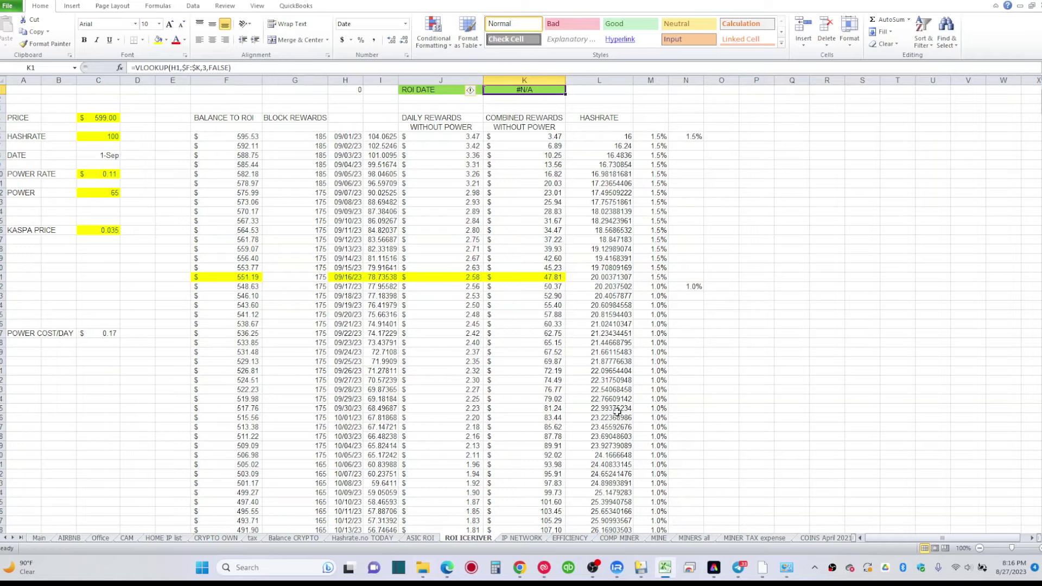
scroll(712, 358, "down", 14)
scroll(712, 359, "down", 14)
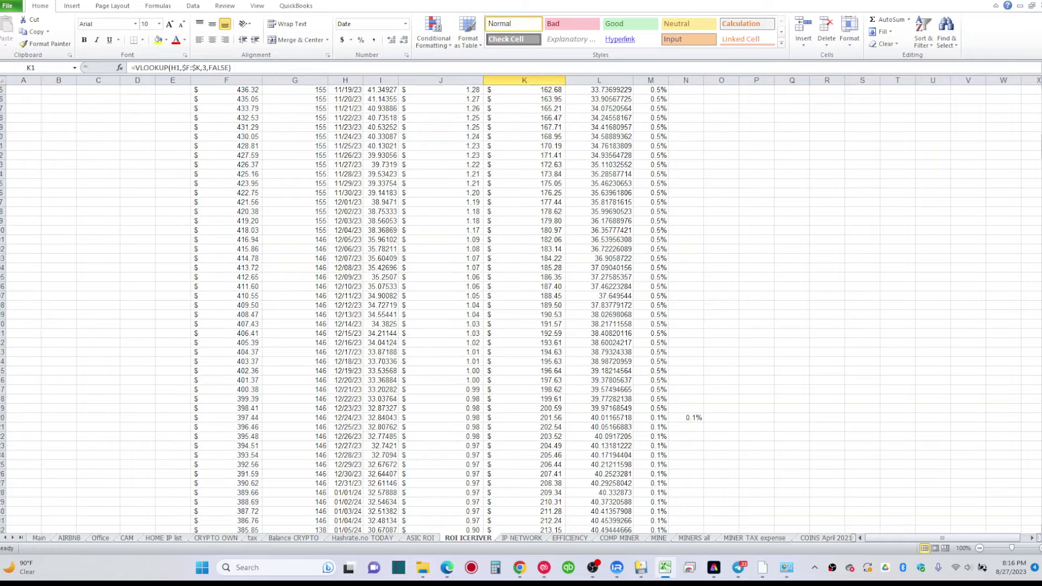
left_click_drag(1038, 142, 1038, 143)
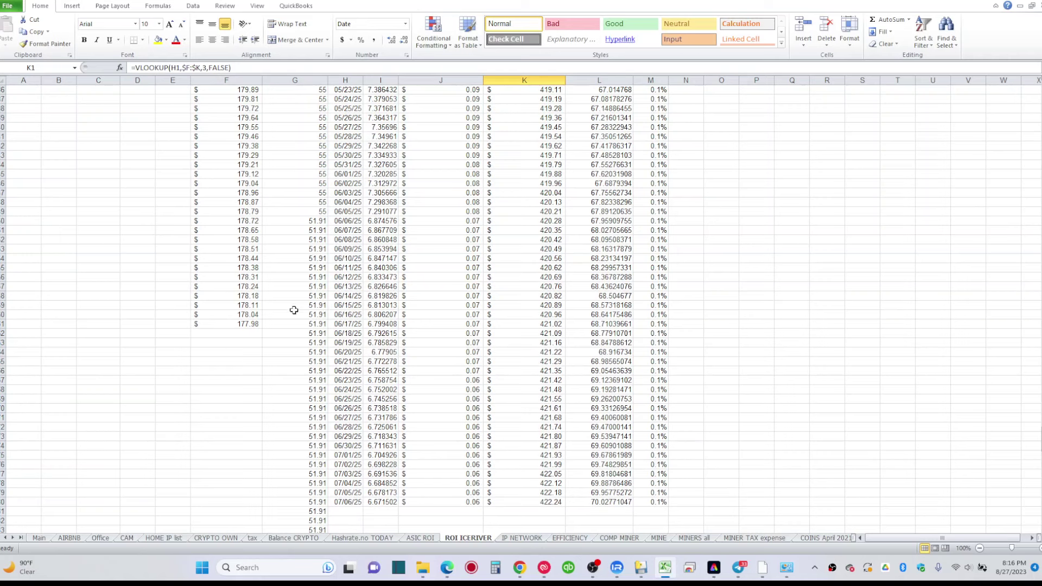
Fill the Balance to ROI formula in column F from F661 down to F679
left_click(237, 325)
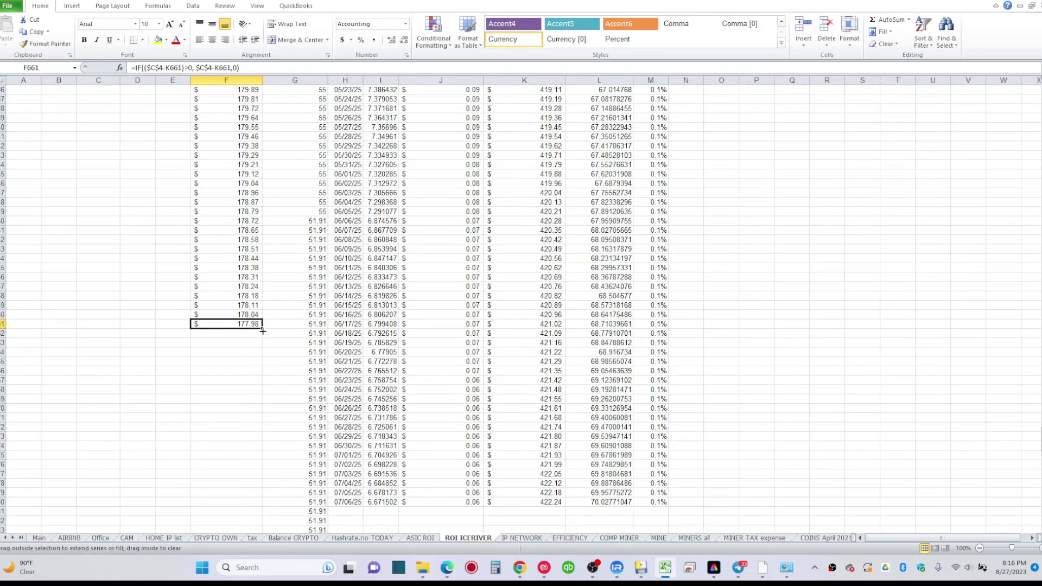
left_click_drag(262, 331, 257, 485)
left_click(268, 505)
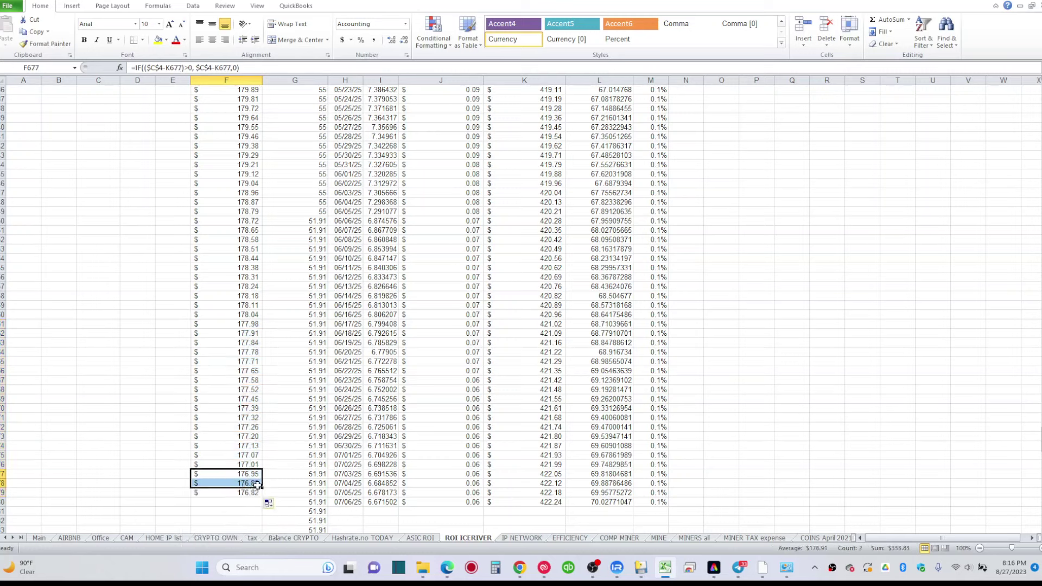
left_click(353, 504)
left_click(310, 500)
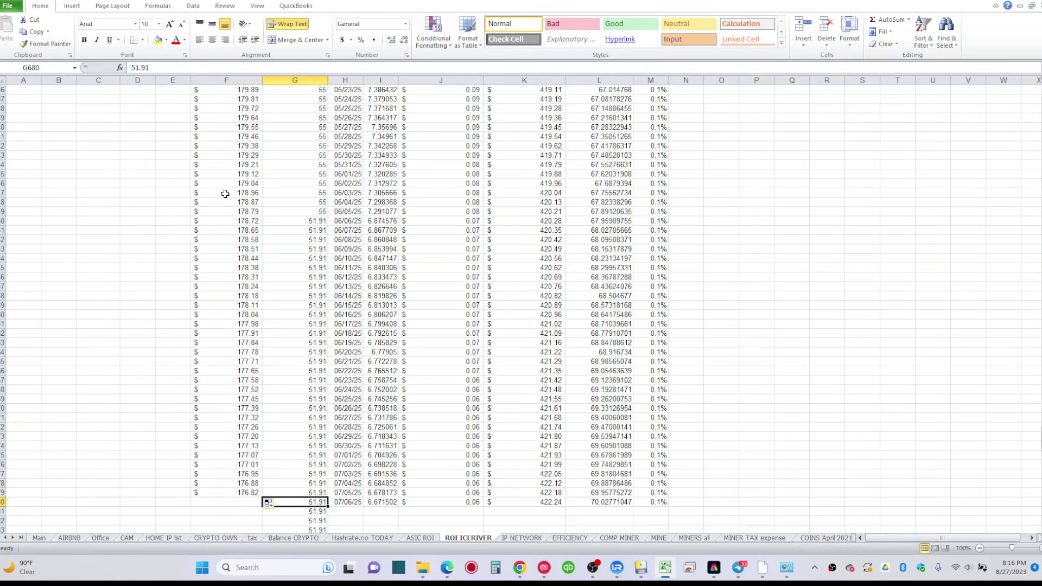
Inspect the Balance to ROI formulas in F649, F661 and F679 and review the surrounding final projection rows
left_click(249, 210)
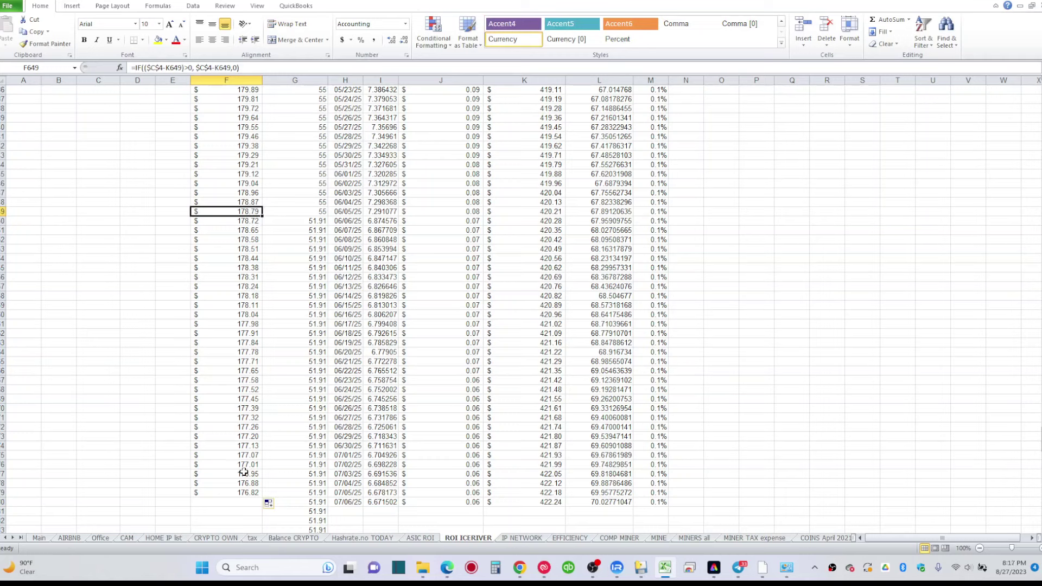
left_click(239, 324)
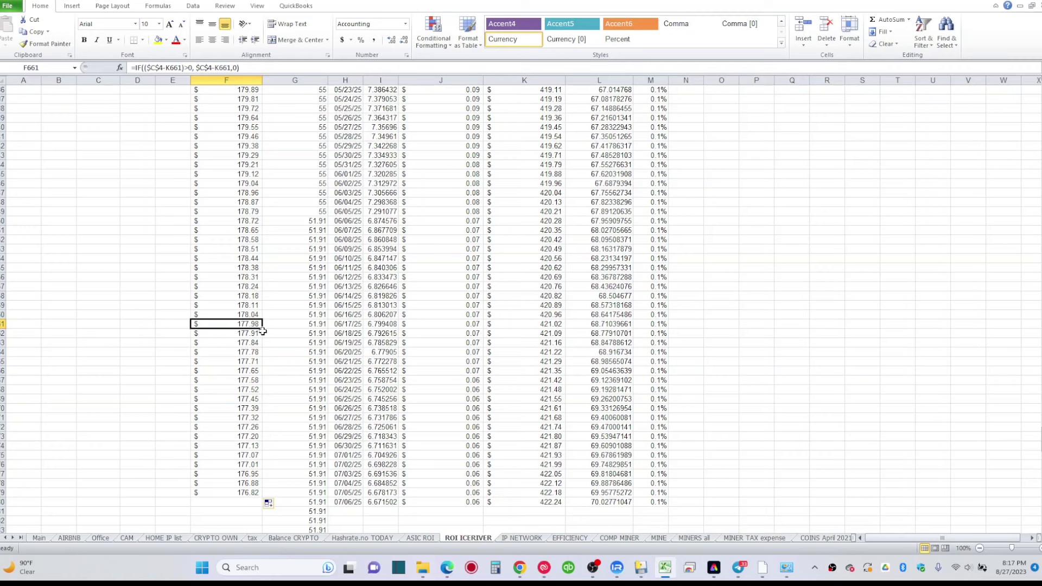
scroll(250, 165, "up", 15)
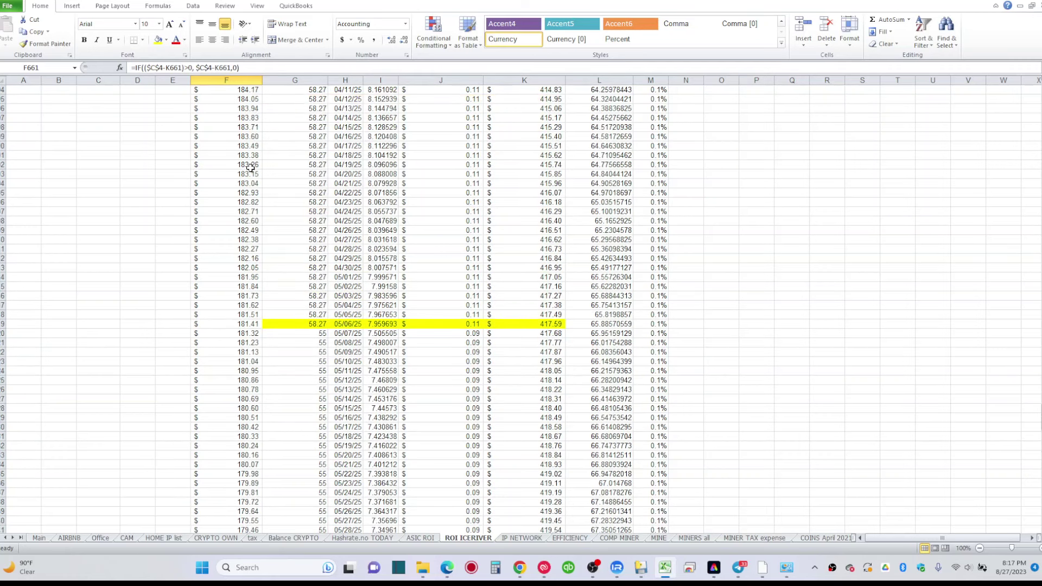
scroll(325, 315, "down", 14)
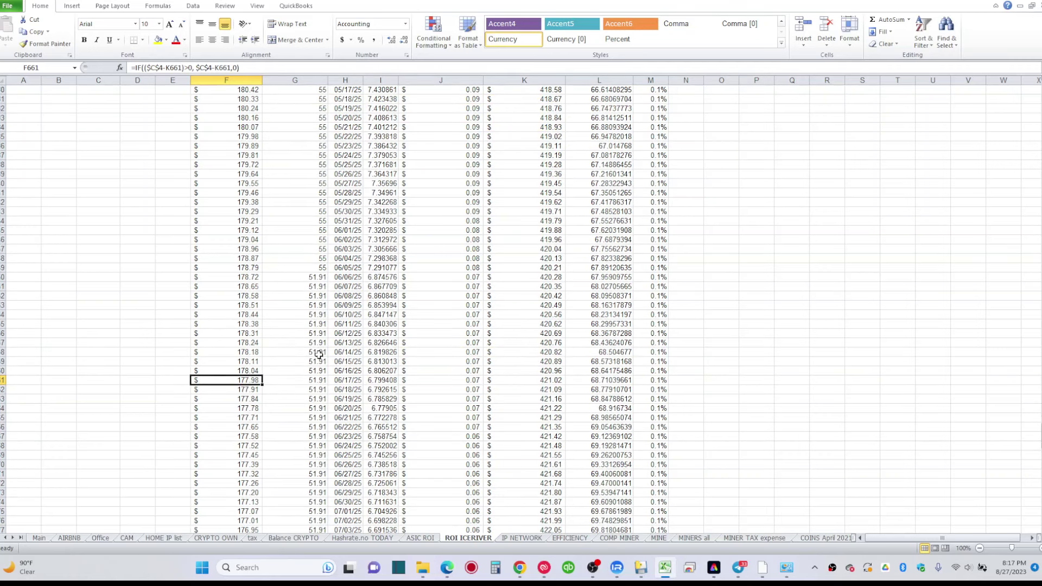
scroll(310, 353, "down", 8)
scroll(310, 353, "up", 2)
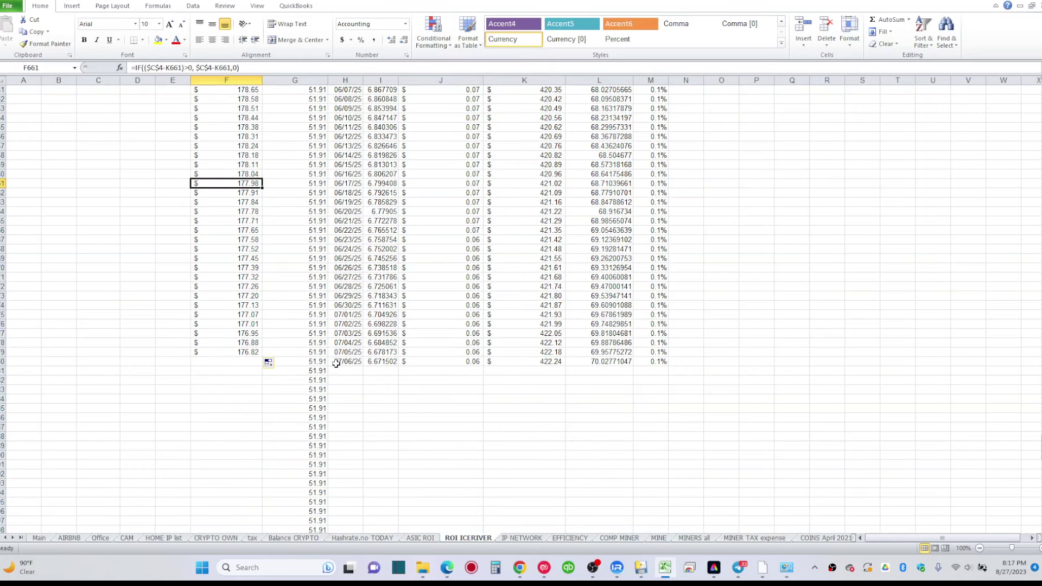
left_click(247, 352)
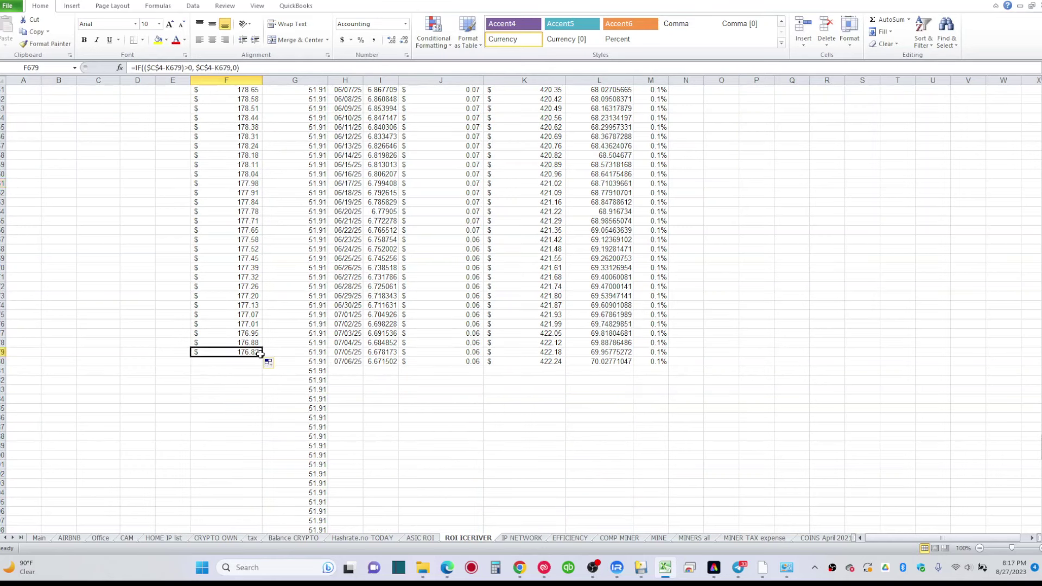
Extend the Balance to ROI formula down to F680 and examine the final projection row across columns F to N
left_click_drag(262, 356, 689, 362)
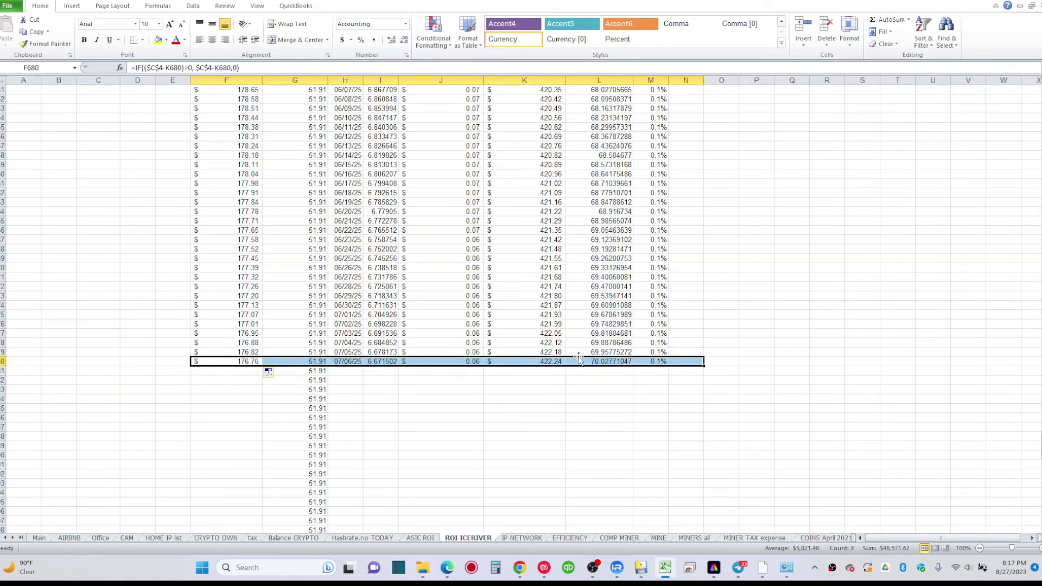
scroll(569, 375, "down", 8)
scroll(568, 376, "down", 3)
scroll(570, 372, "up", 14)
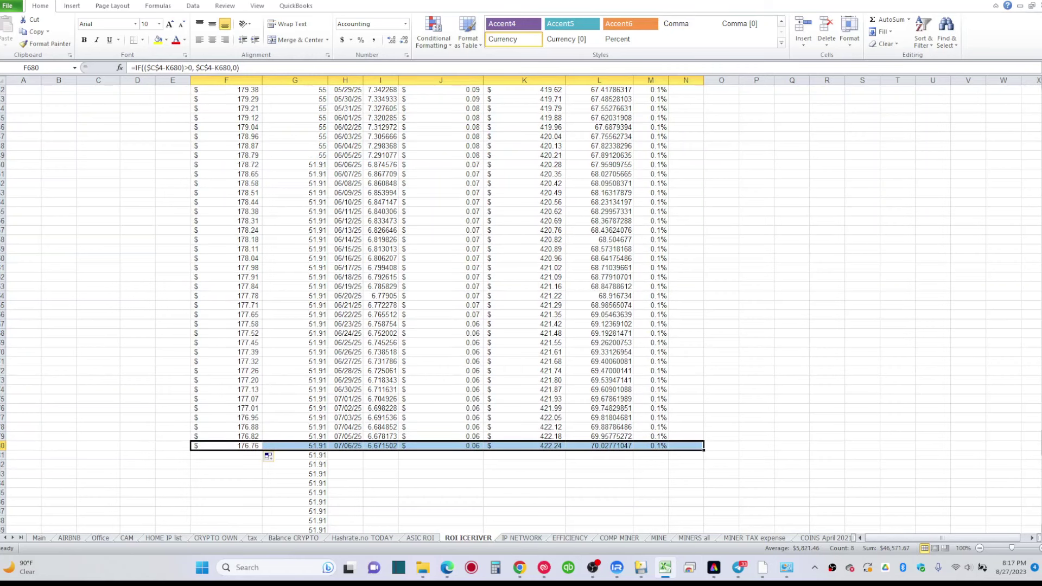
left_click_drag(1040, 449, 1040, 450)
left_click_drag(1040, 450, 1040, 449)
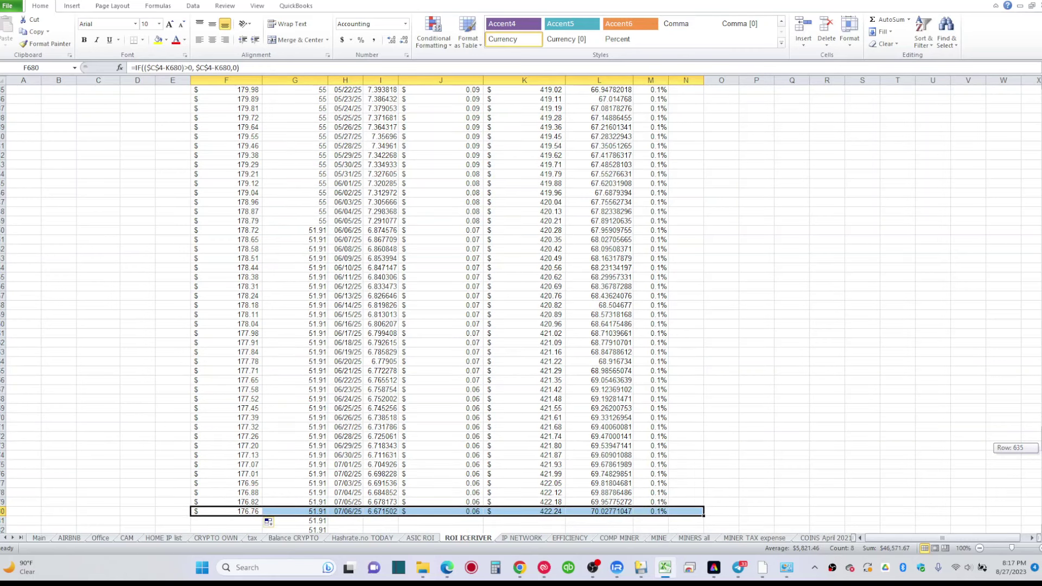
left_click_drag(1040, 448, 1040, 448)
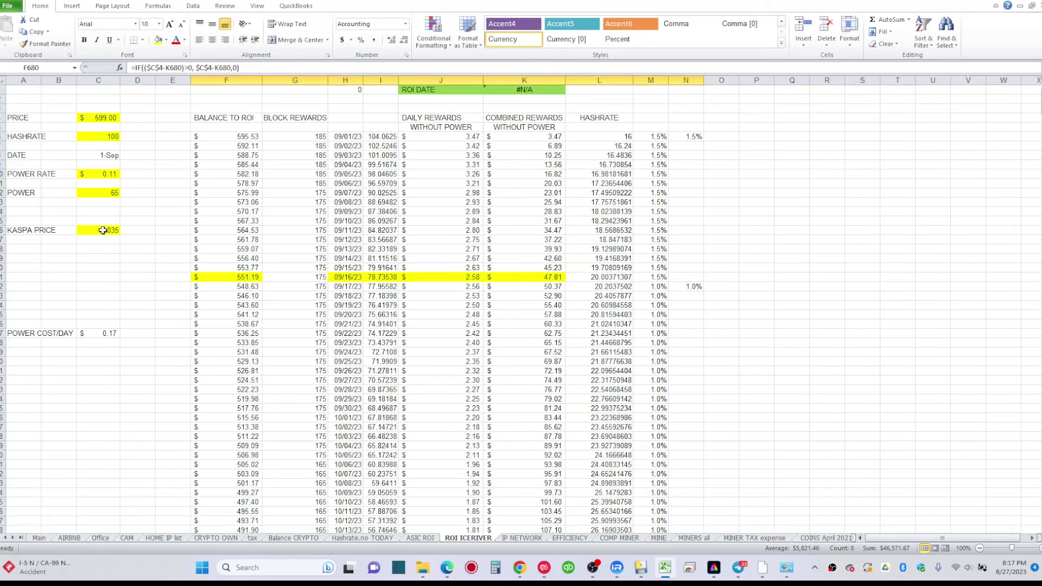
Switch to Chrome to look over the miners on the ICERIVER Products page and return to the Excel ROI sheet
left_click(103, 116)
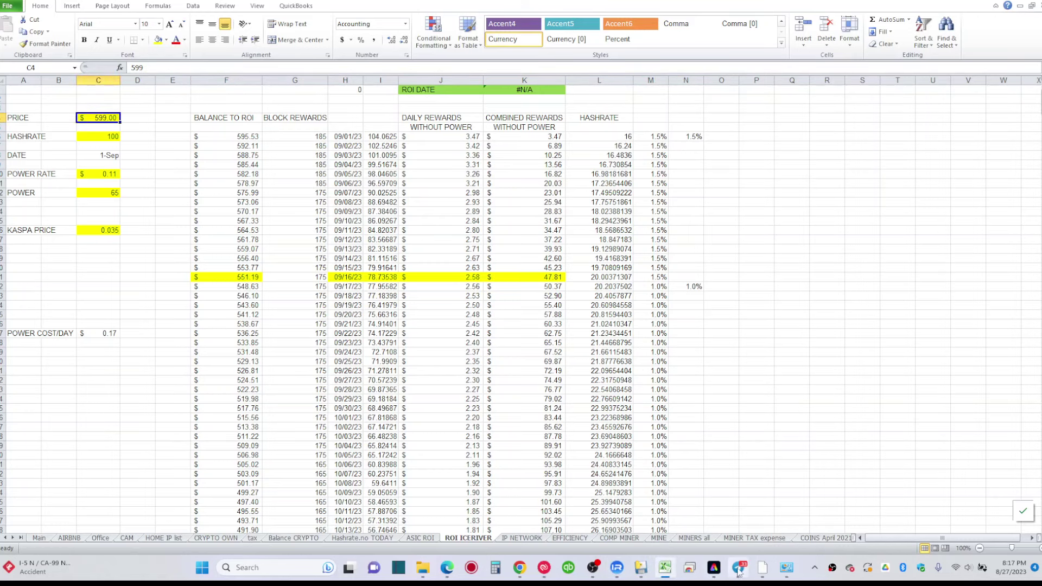
mouse_move(524, 573)
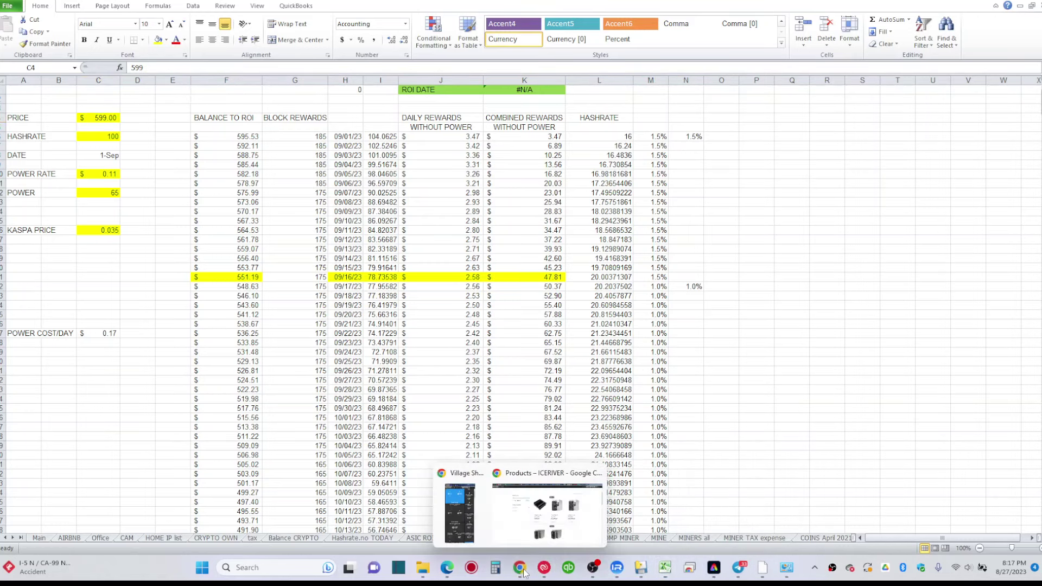
left_click(524, 525)
scroll(592, 488, "down", 3)
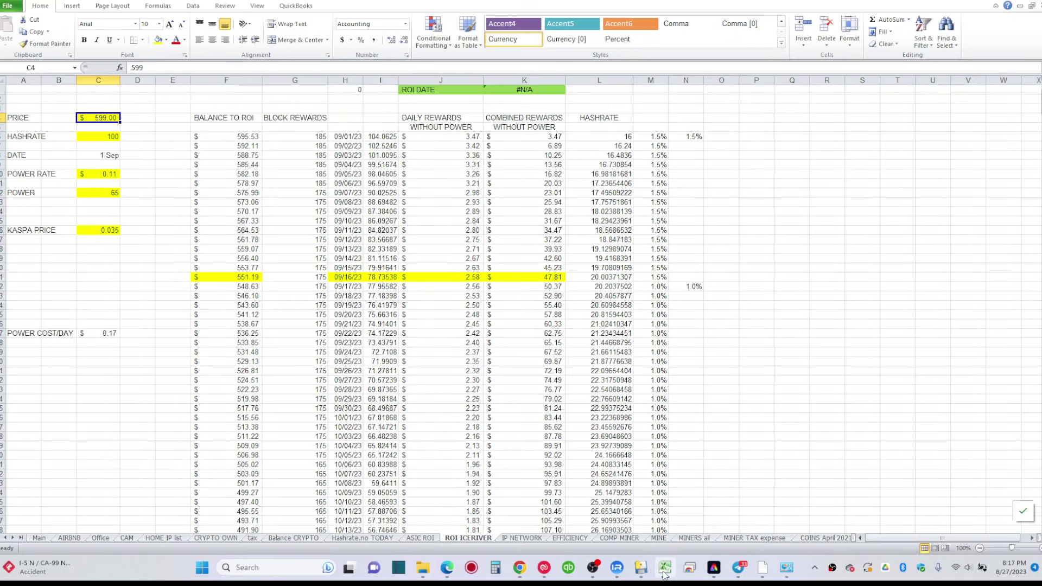
left_click(665, 567)
Set the miner price in C4 to 17999 and the hashrate in C6 to 6000
left_click(51, 119)
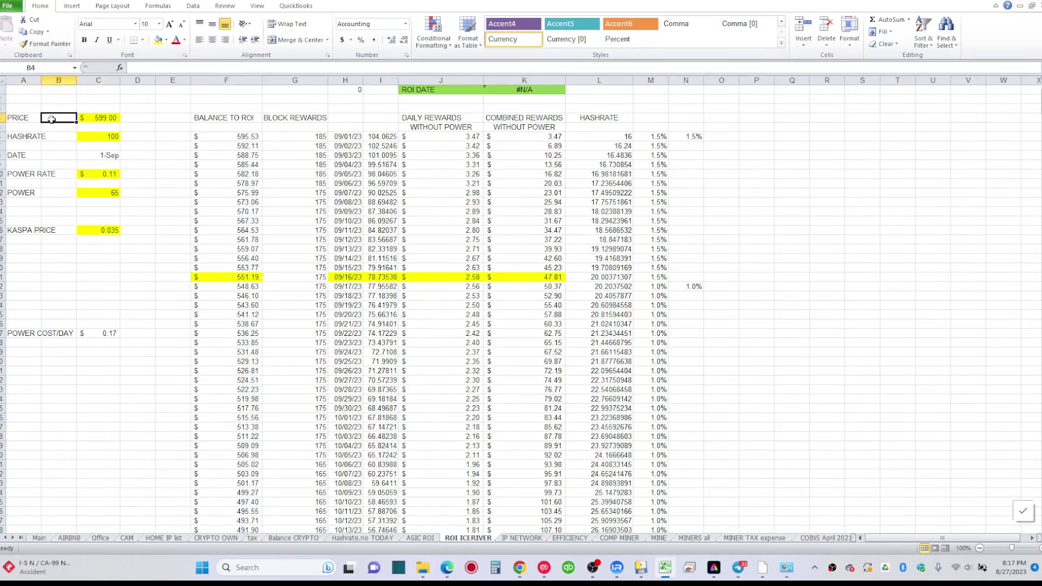
left_click(91, 118)
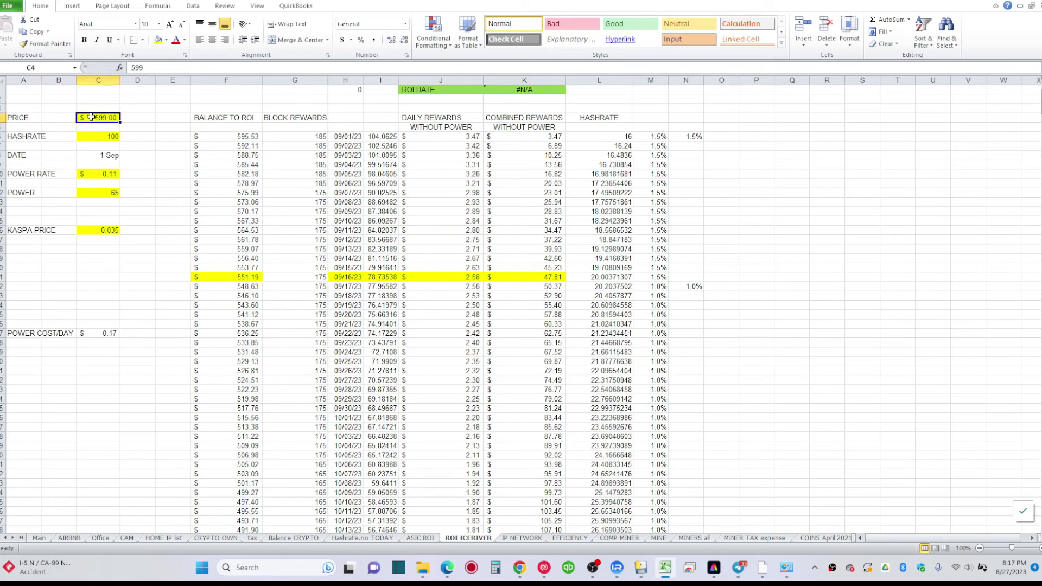
type("17999")
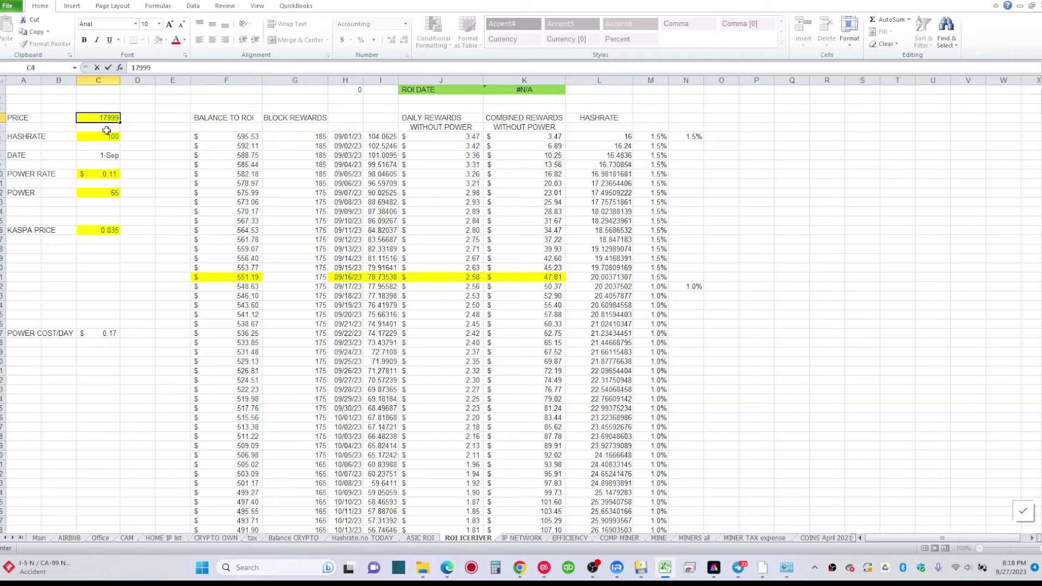
left_click(108, 134)
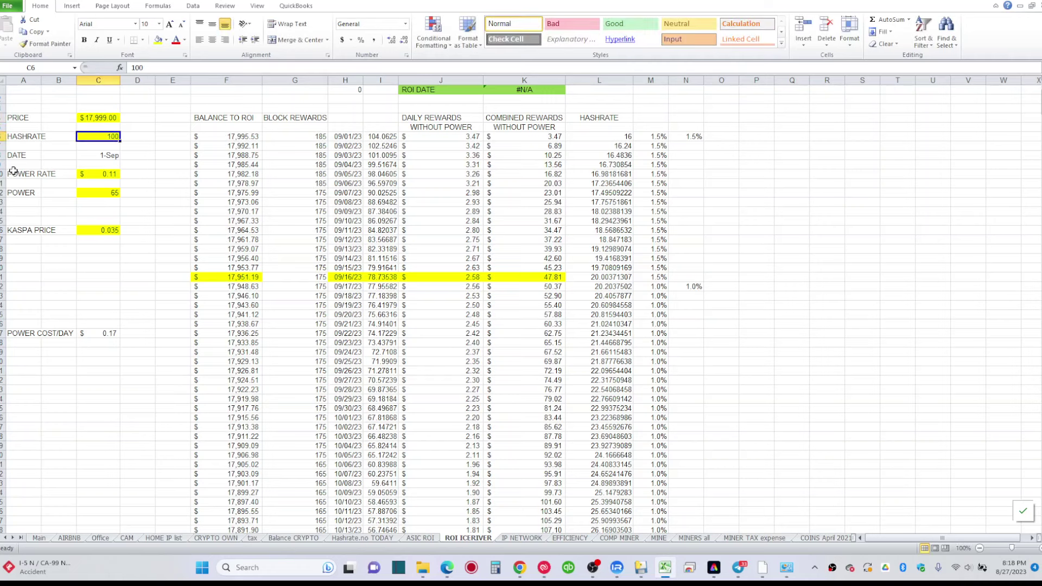
type("60")
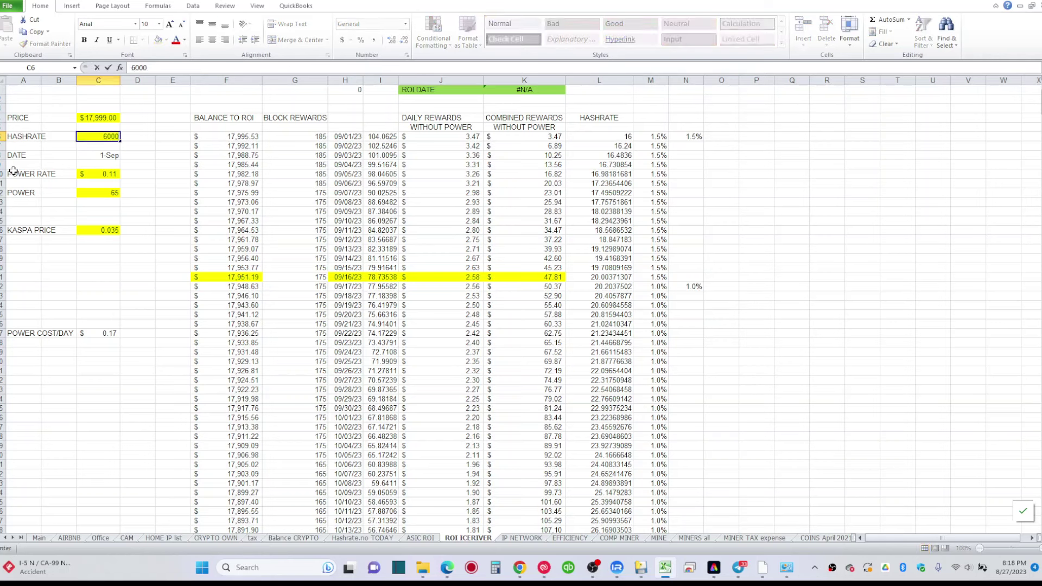
Set the miner's power in C12 to 3400 and check the Kaspa price and the ROI date in K1
left_click(107, 175)
left_click(105, 195)
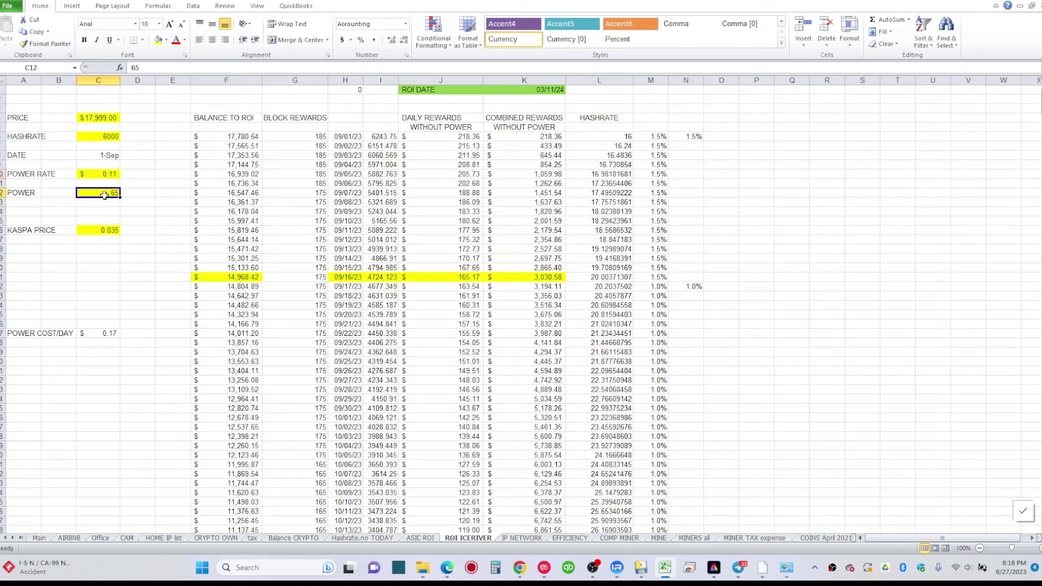
type("34")
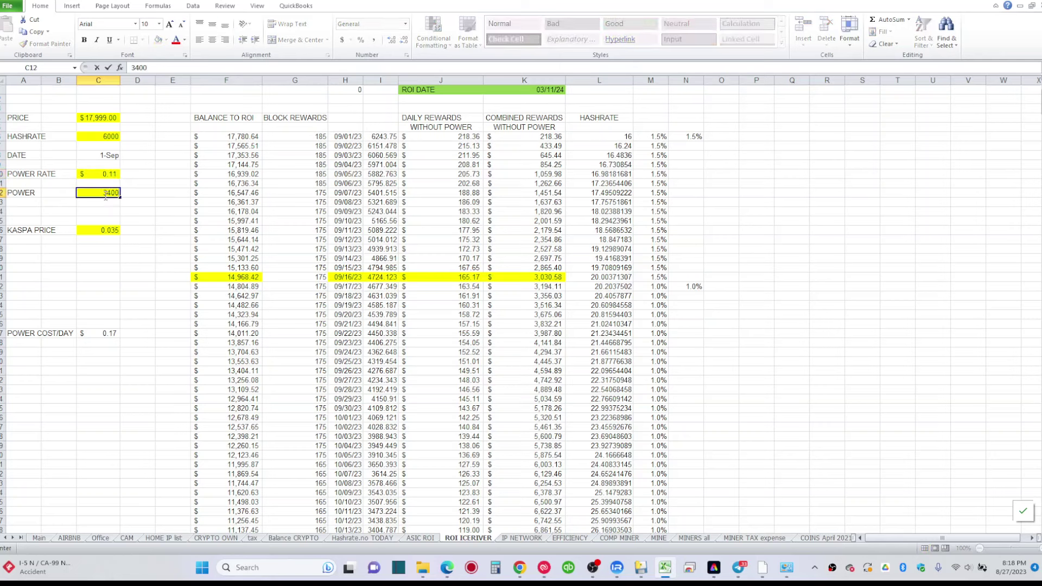
type("00")
left_click(103, 227)
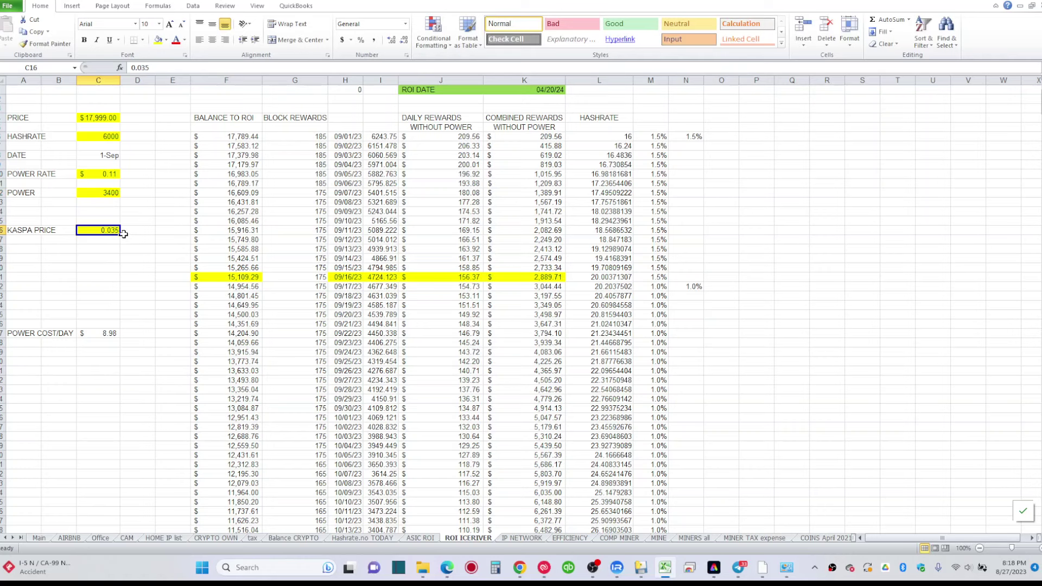
left_click(548, 91)
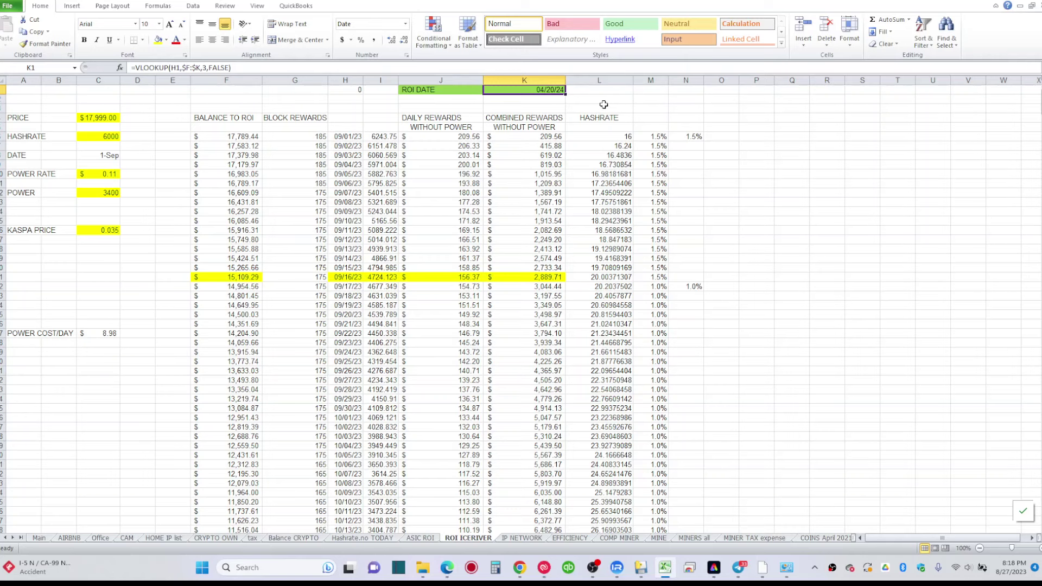
Set the start date in C8 to 9/10
left_click(91, 117)
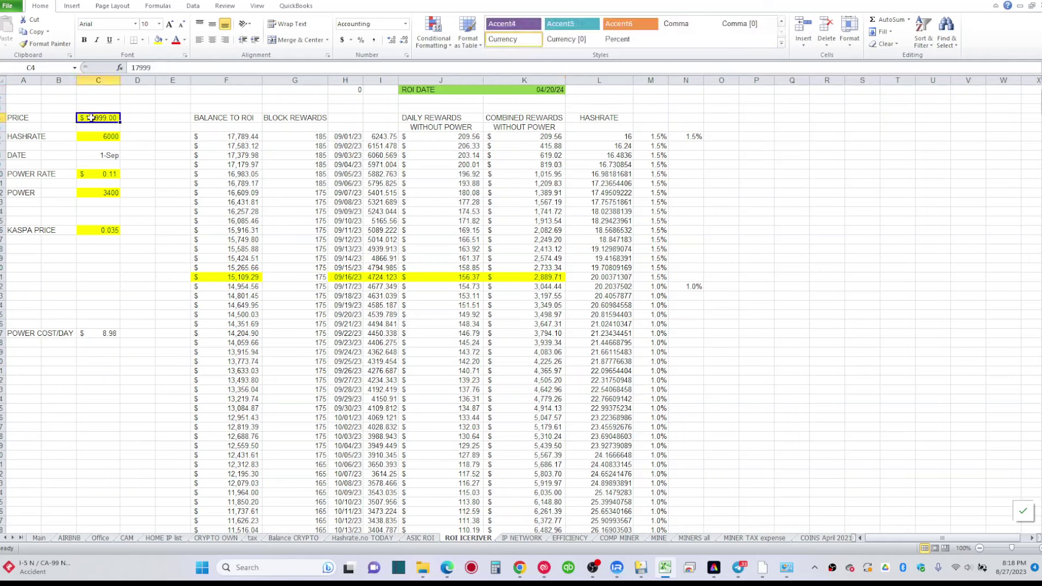
left_click(105, 155)
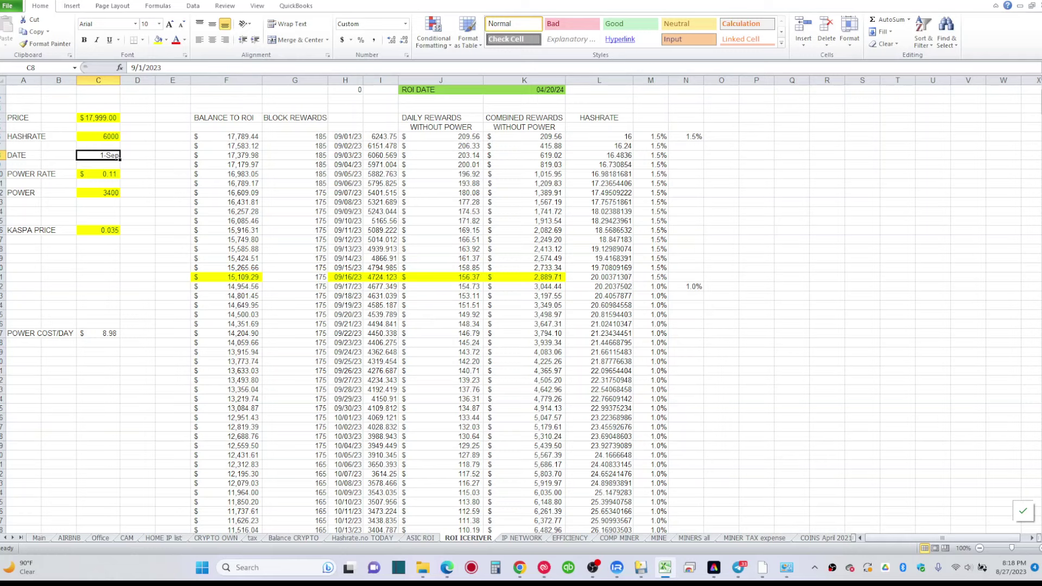
type("9/10")
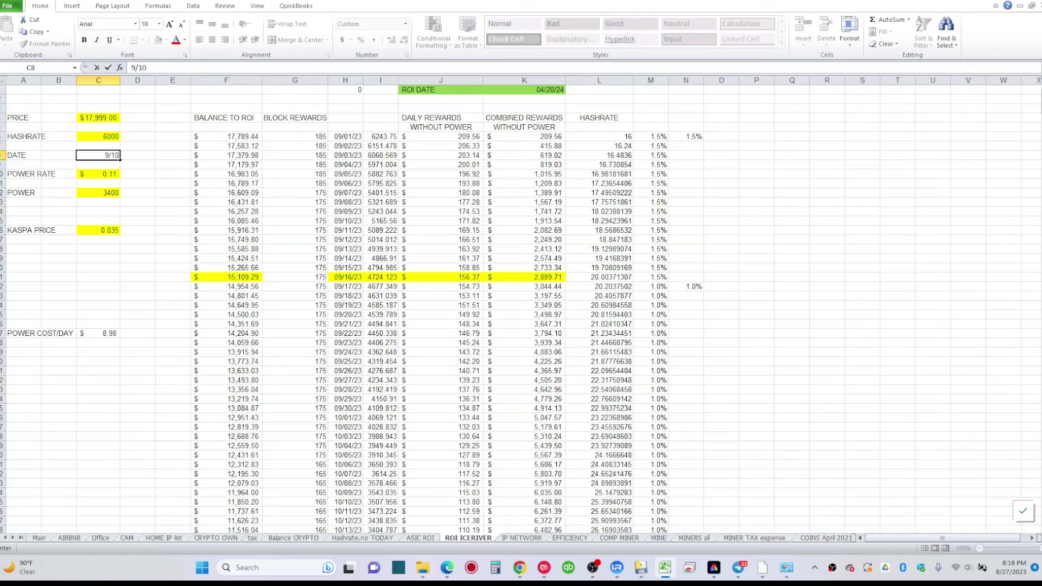
key("Return")
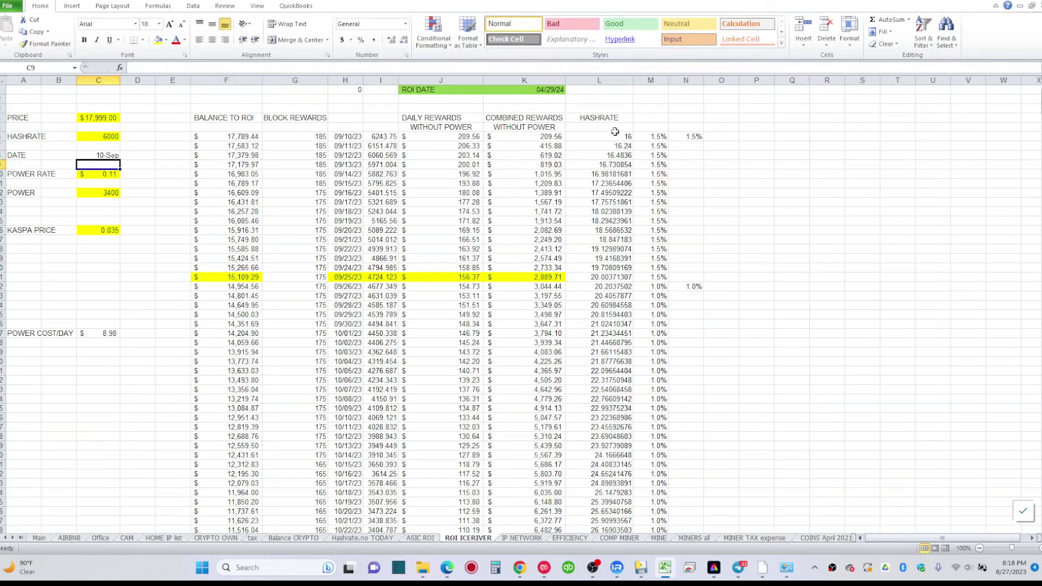
Set the start date in C8 back to 9/1
left_click(107, 157)
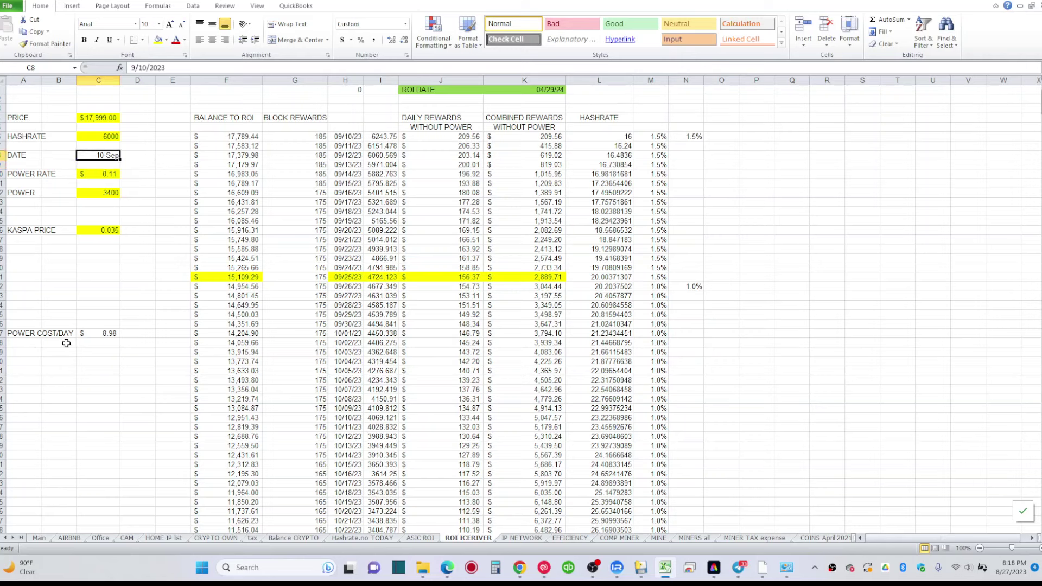
type("9")
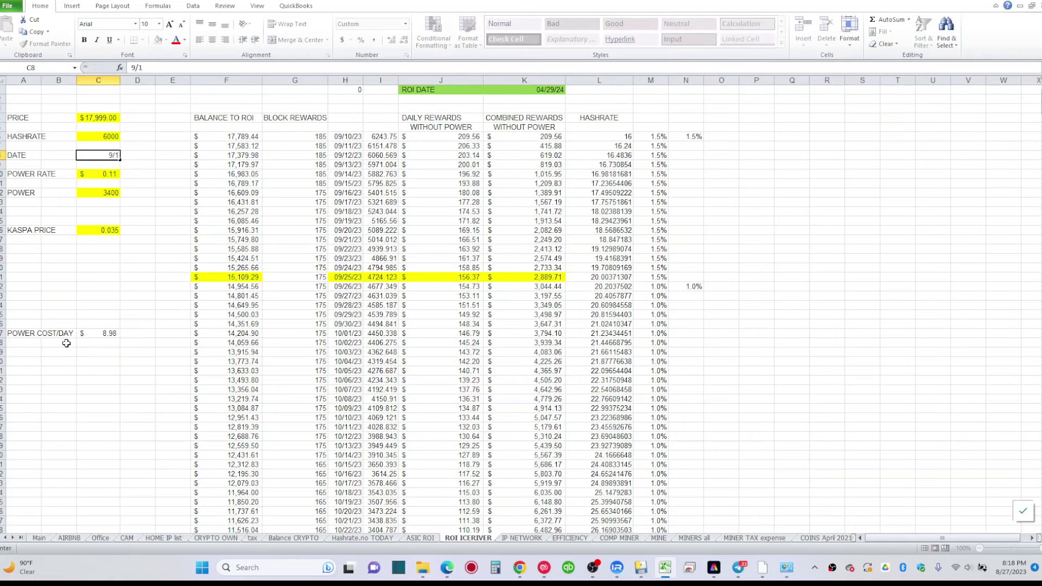
type("/1")
key("Up")
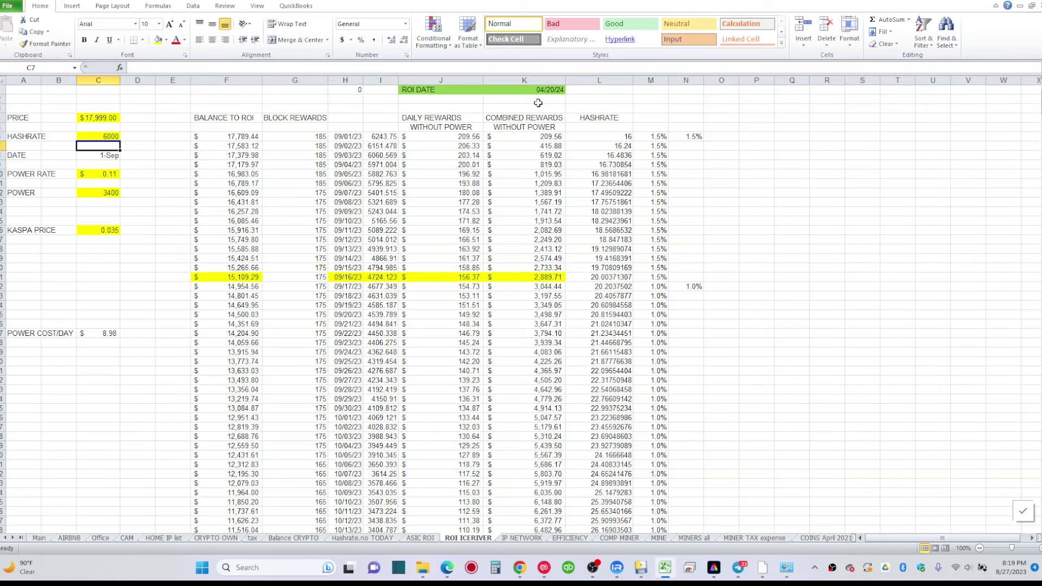
Set the Kaspa price in C16 to 0.05 and check the ROI date in K1
left_click(108, 233)
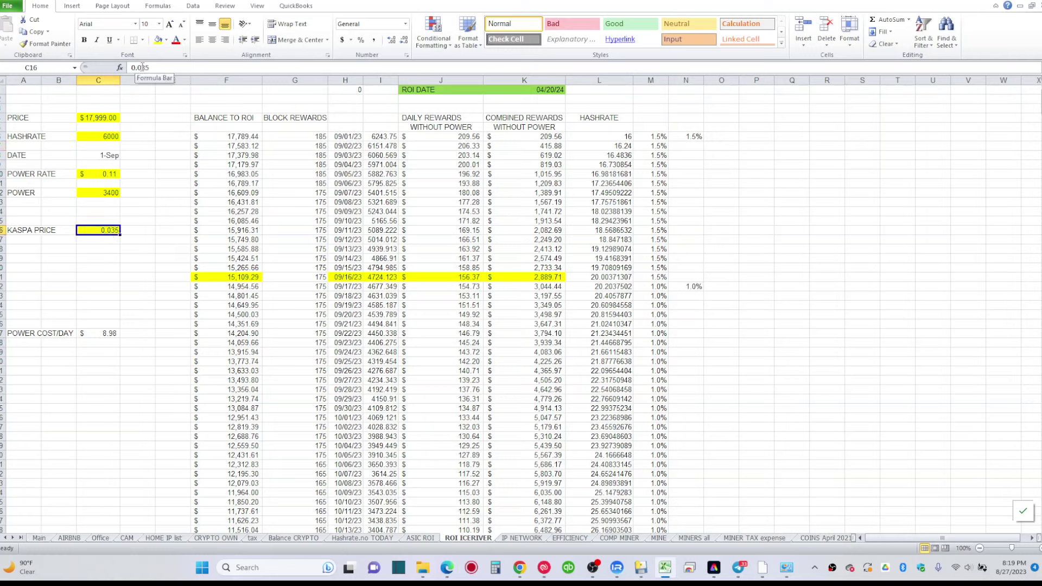
left_click_drag(141, 67, 149, 67)
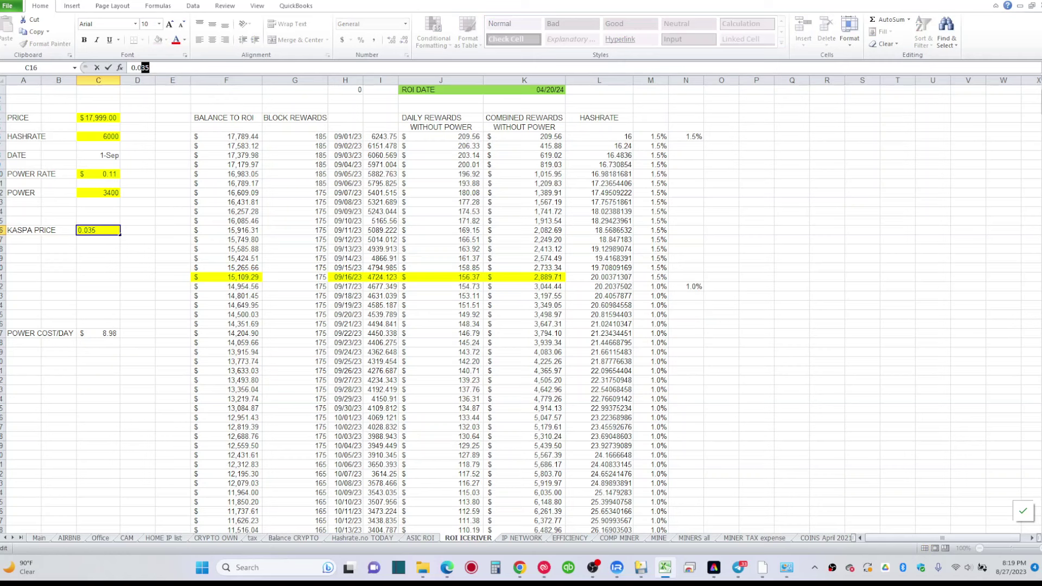
type("5")
key("Return")
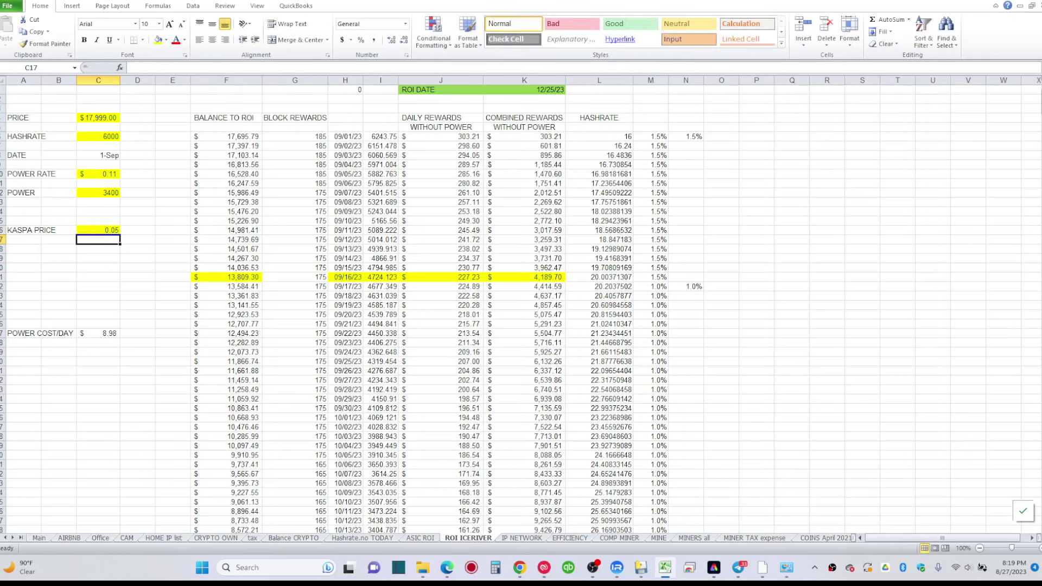
left_click(555, 91)
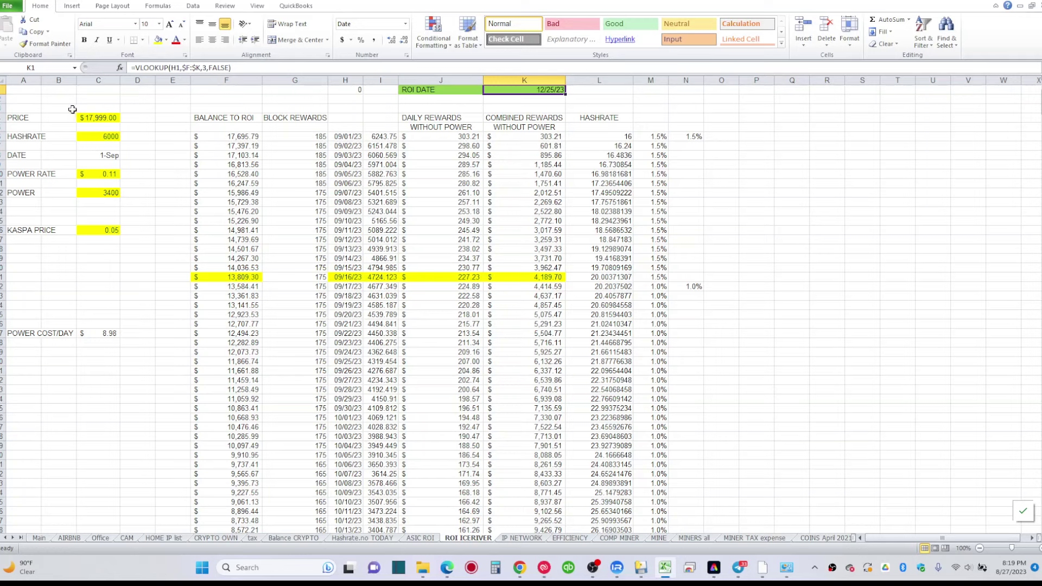
Set the Kaspa price in C16 to 0.025
left_click(112, 230)
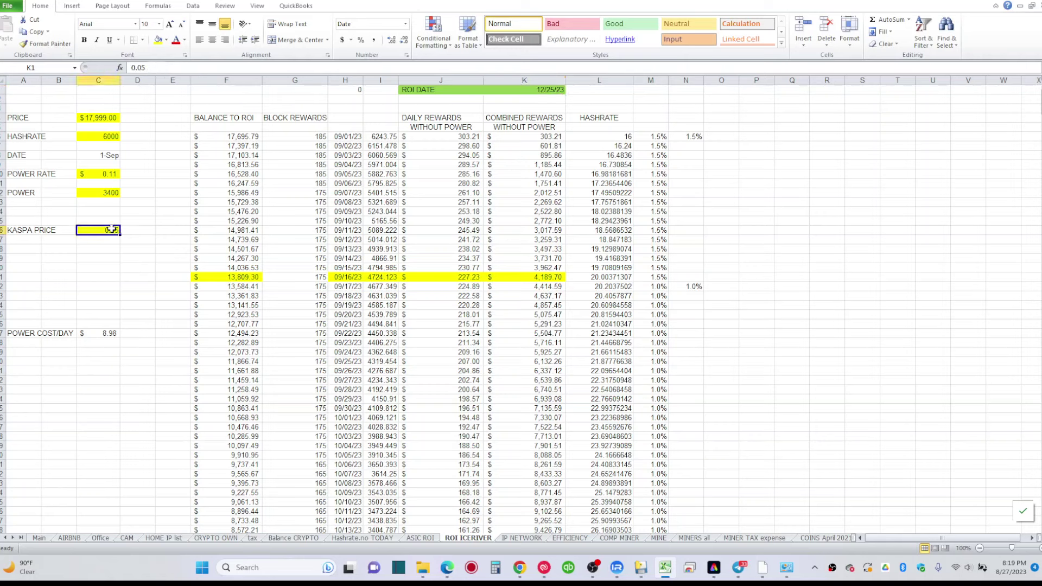
left_click(150, 67)
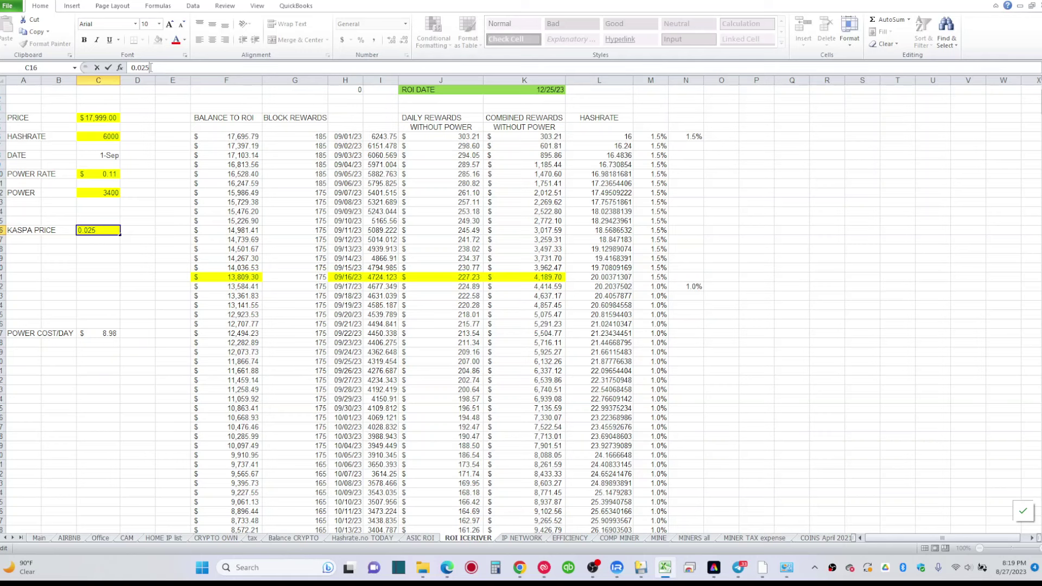
key("Return")
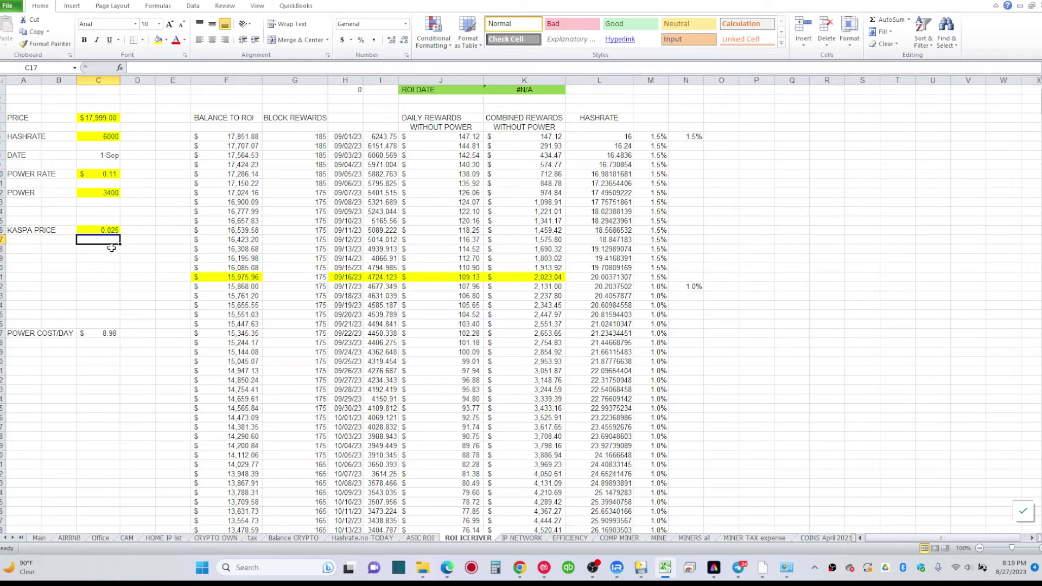
Set the Kaspa price in C16 to 0.027 and review the ROI date, power rate and hashrate cells
left_click(115, 229)
left_click(162, 69)
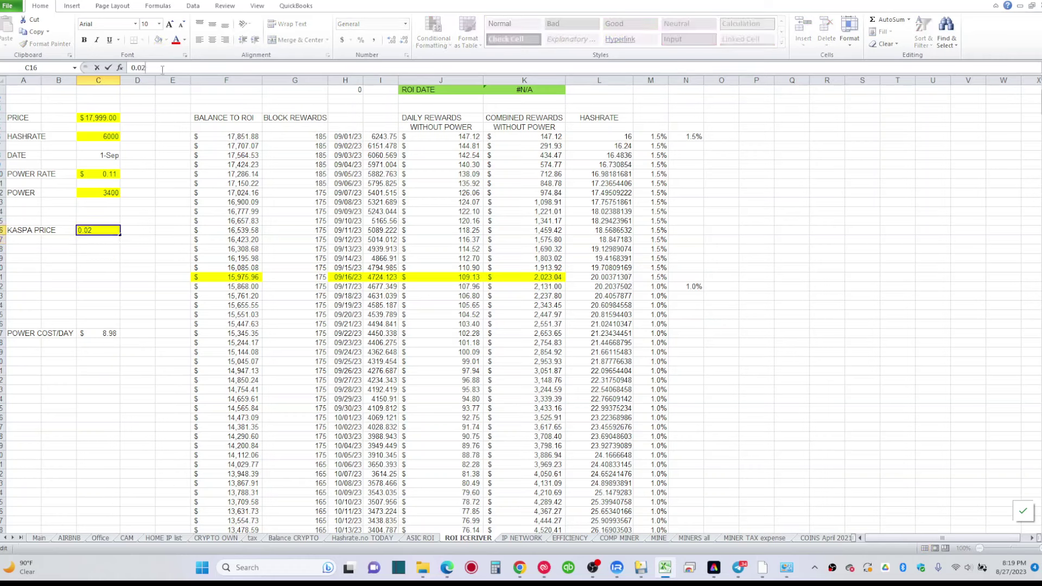
key("Return")
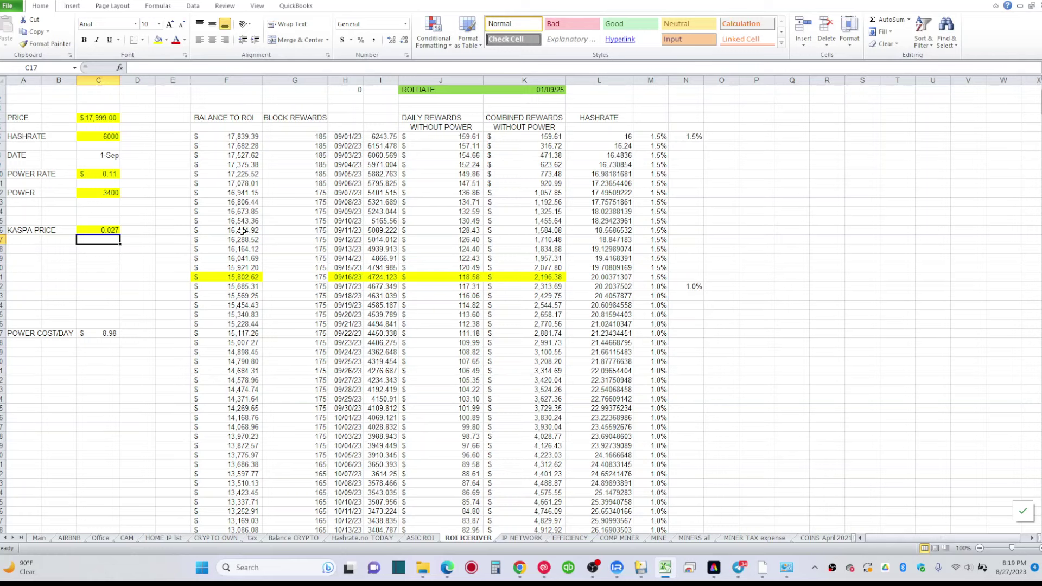
left_click(555, 89)
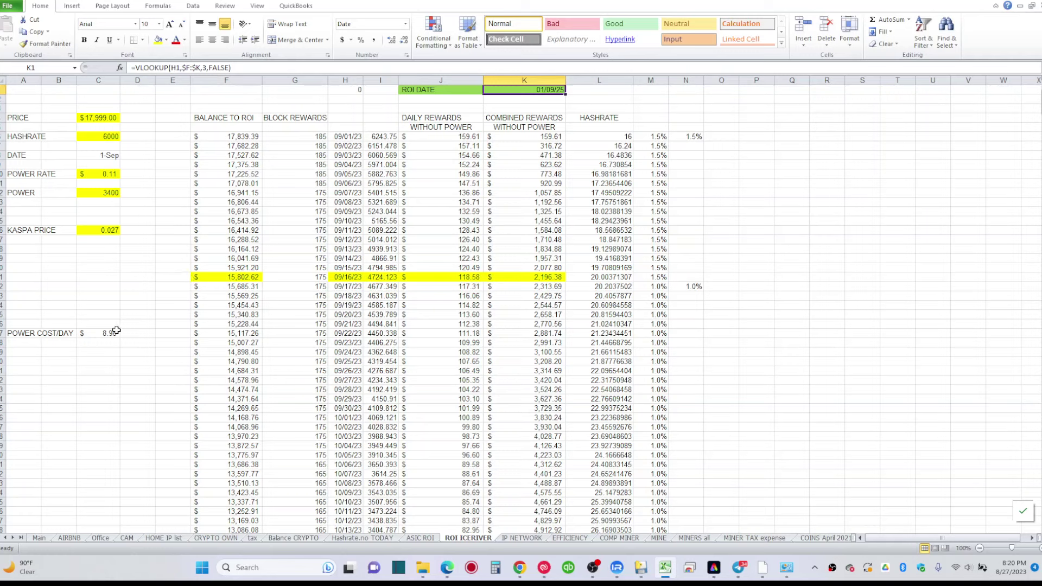
left_click(113, 173)
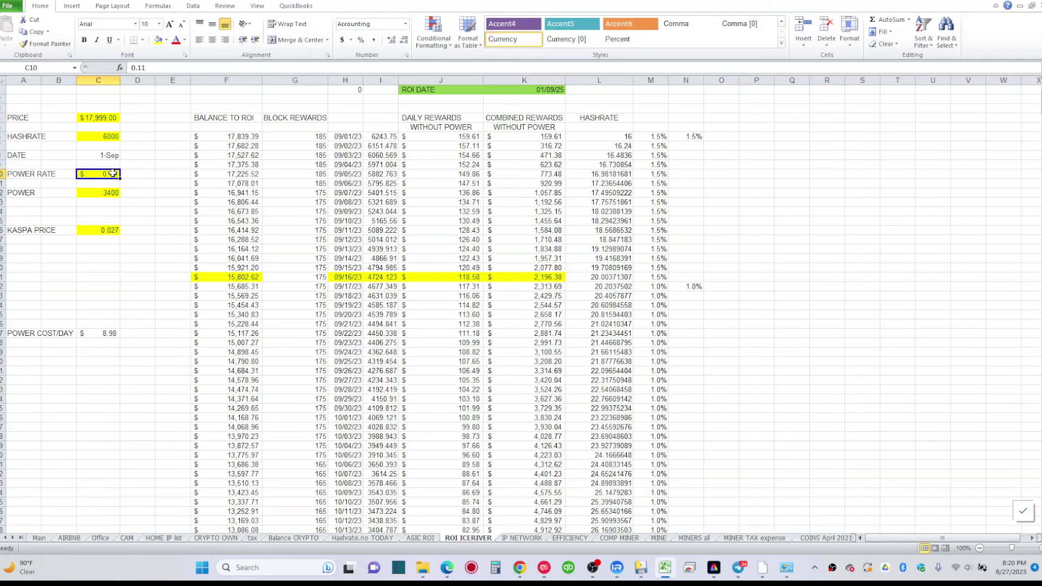
left_click(108, 137)
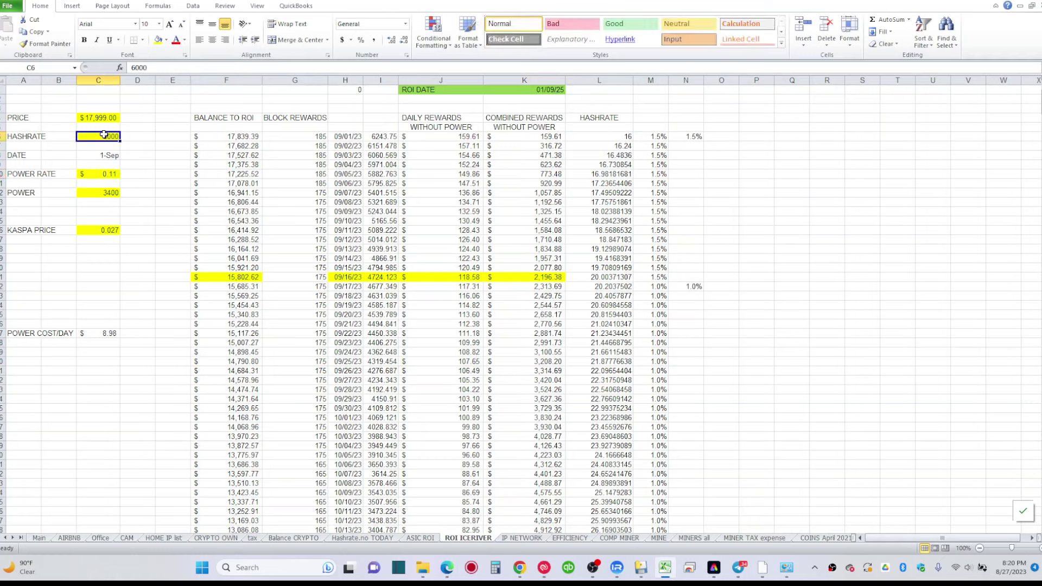
Review the miner price in C4, the Kaspa price in C16 and the network hashrate values in L6 and L21
left_click(110, 115)
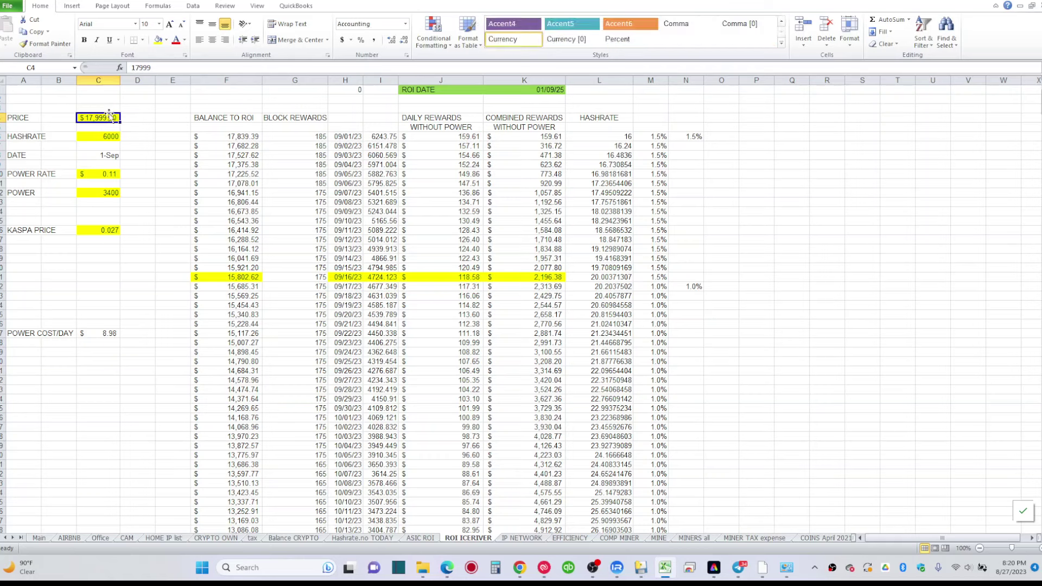
left_click(94, 230)
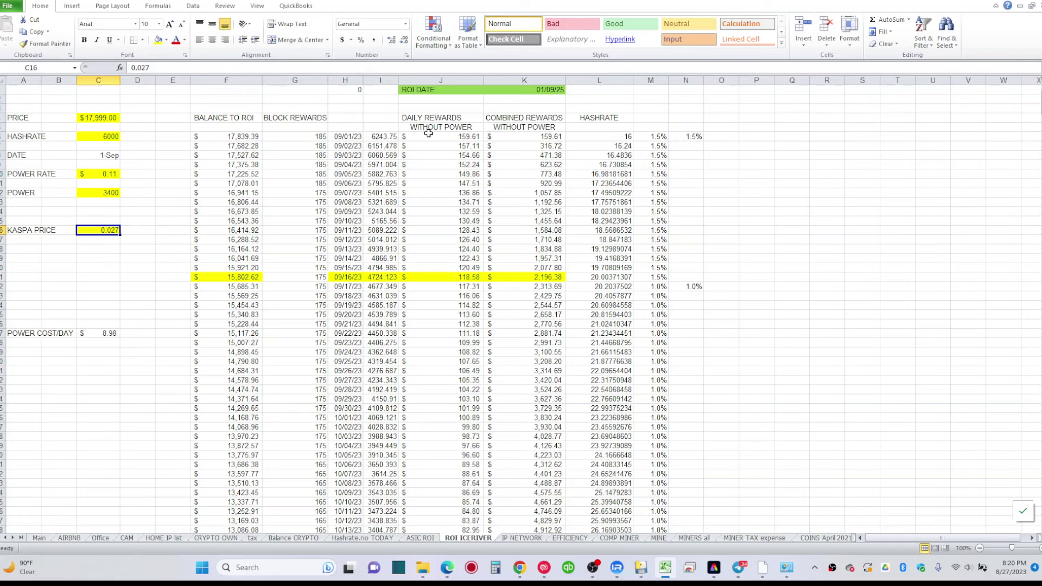
left_click(624, 136)
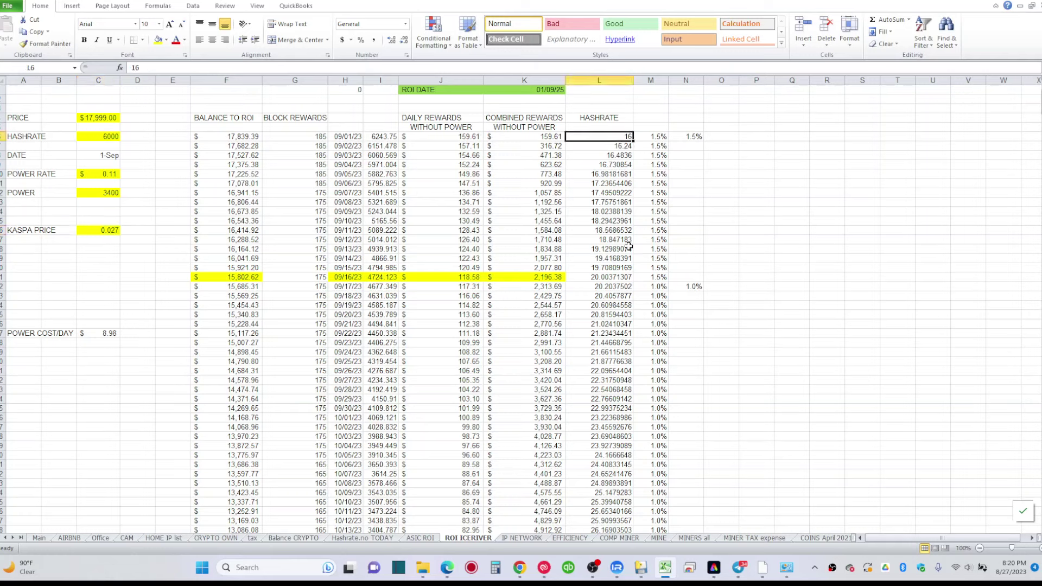
left_click(623, 277)
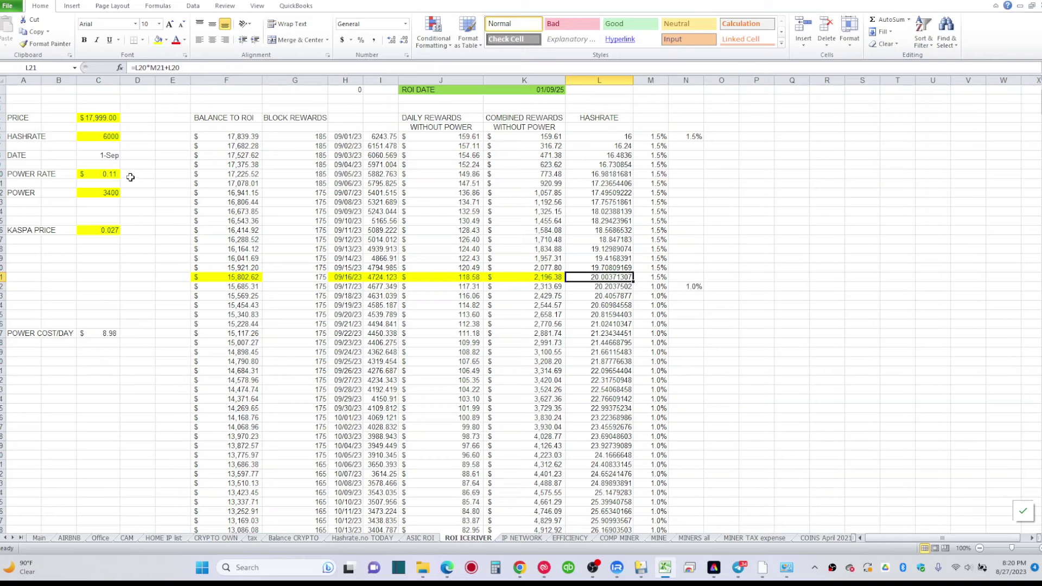
Set the Kaspa price in C16 to 0.035 and check the projection rows down through October
left_click(98, 228)
double_click(112, 230)
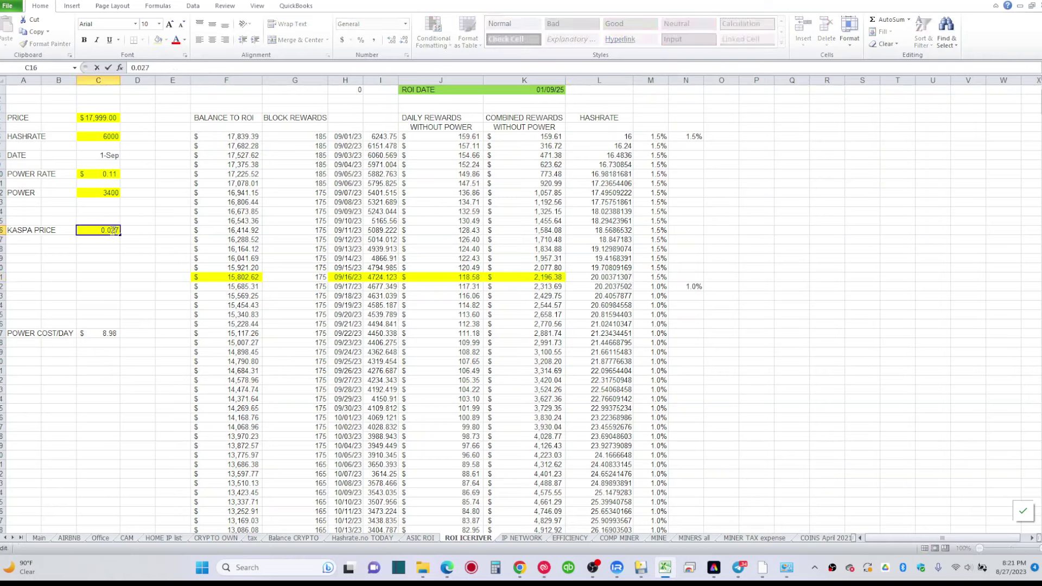
left_click_drag(114, 230, 143, 236)
type("35")
key("Return")
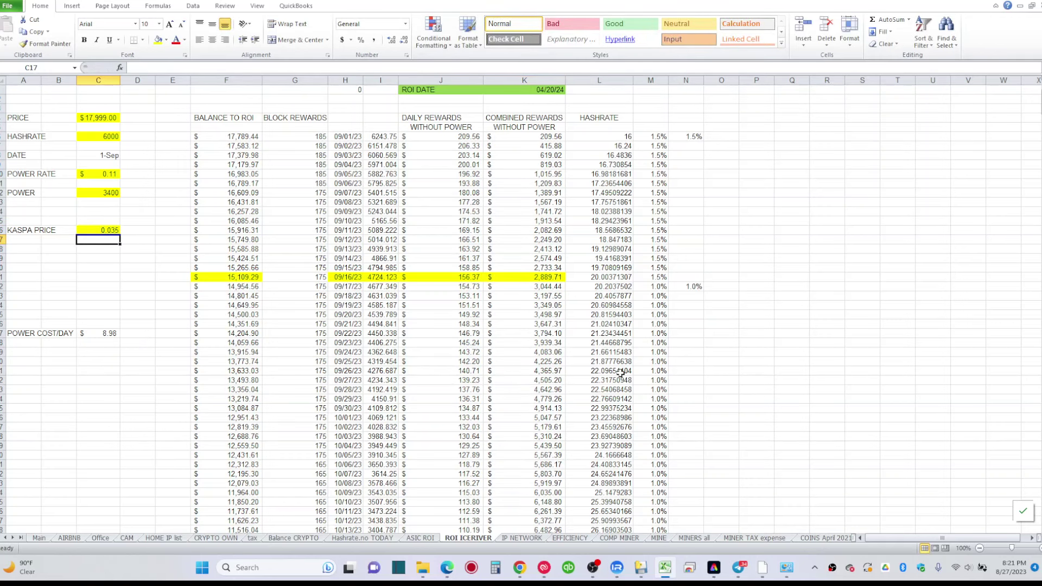
scroll(580, 312, "down", 1)
scroll(581, 312, "down", 9)
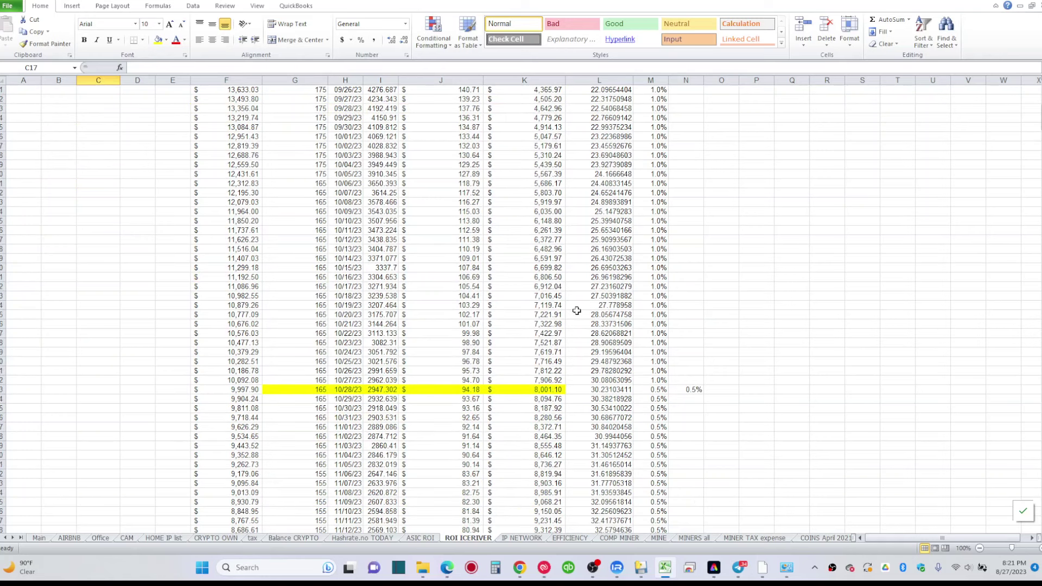
scroll(576, 311, "up", 10)
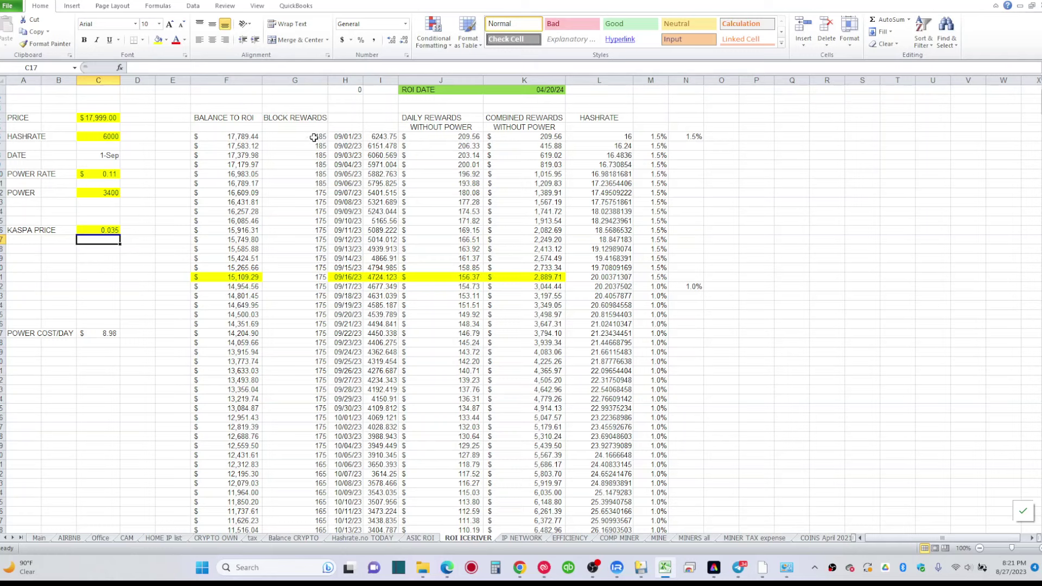
Review the block rewards in G6:G11 and the daily hashrate growth rate beside the September 1–16 rows
left_click_drag(313, 137, 306, 238)
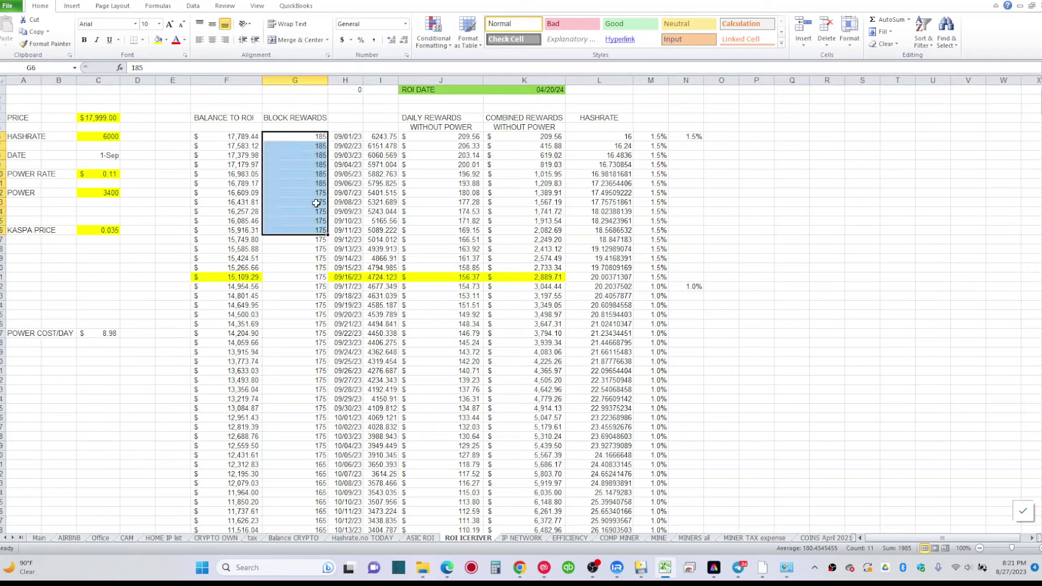
left_click(318, 183)
left_click_drag(319, 135, 317, 179)
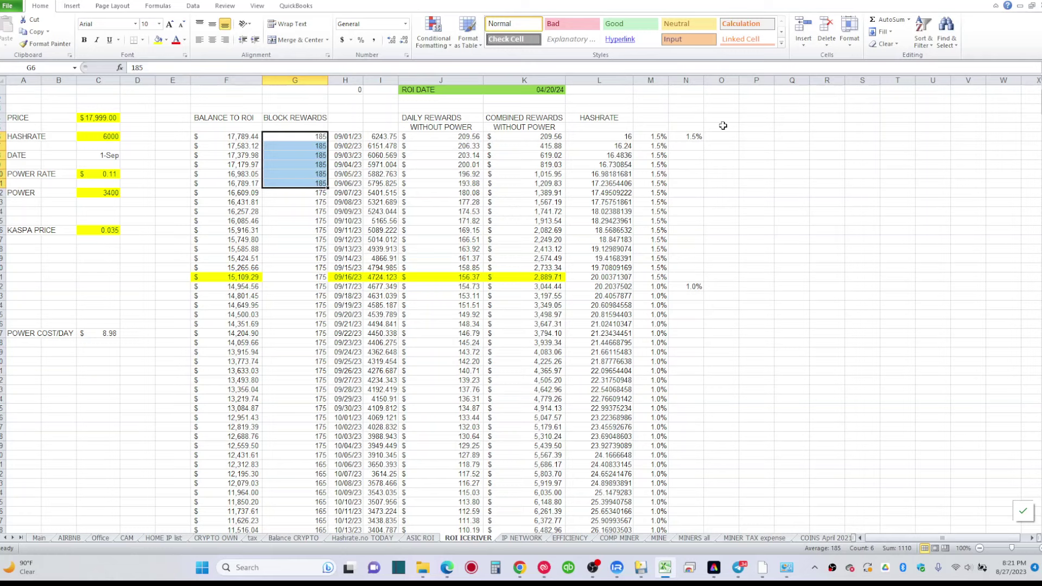
left_click_drag(695, 136, 697, 278)
Set the hashrate growth rate in N22 to 1.6% and check the hashrate projection and the ROI date in K1
left_click(695, 287)
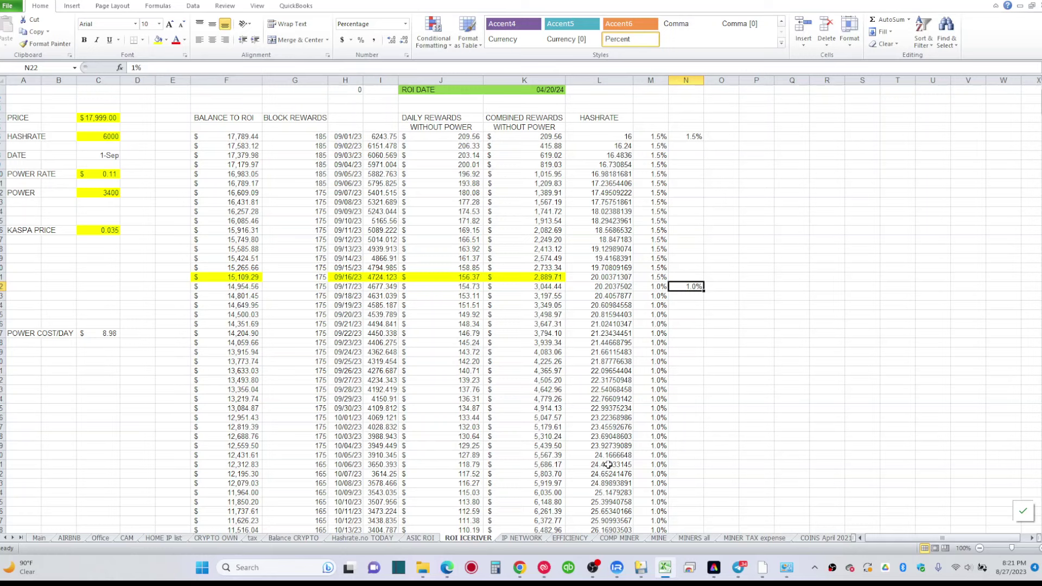
type("1.6")
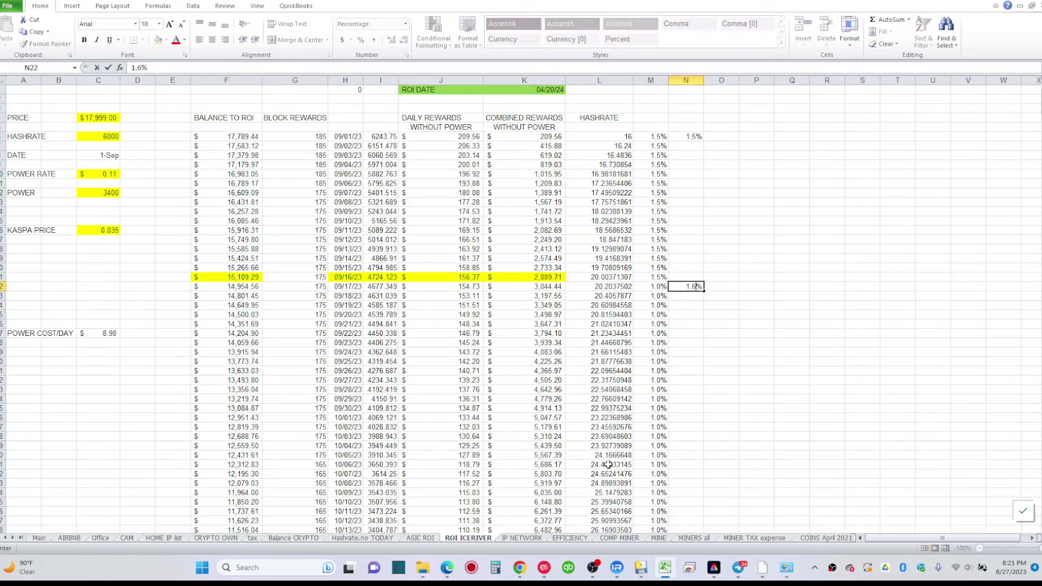
key("Return")
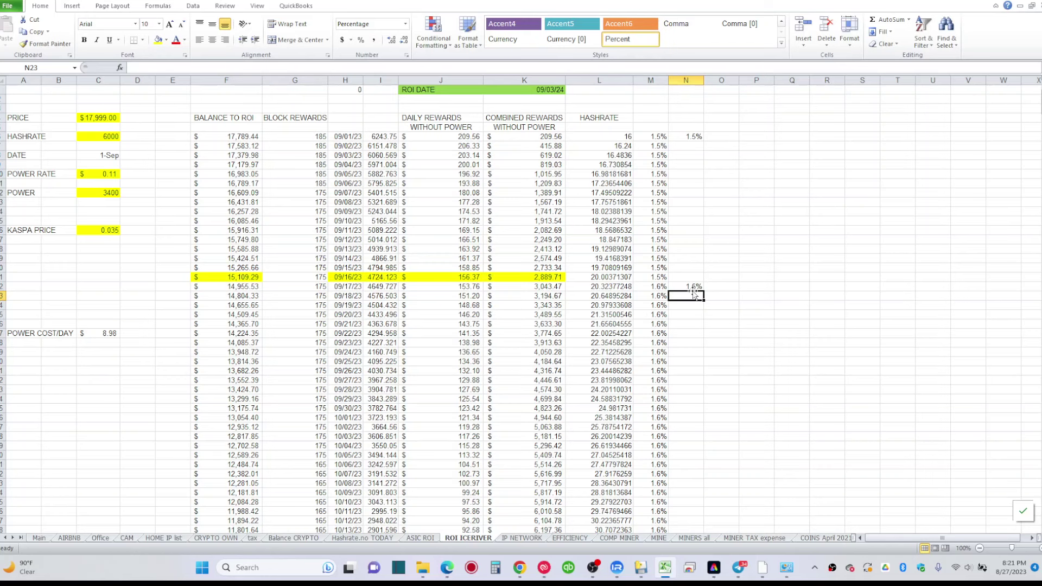
scroll(650, 375, "down", 8)
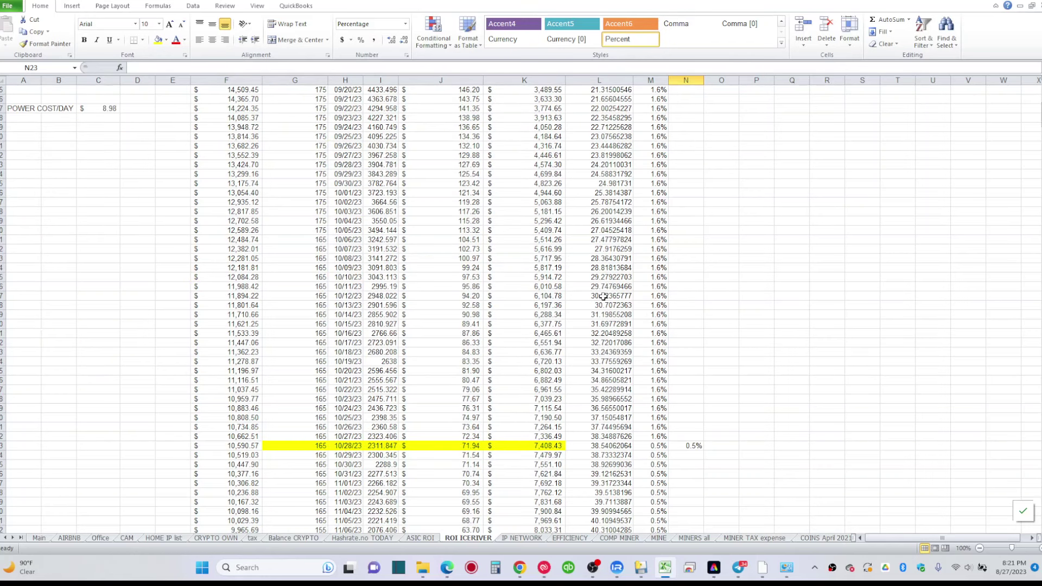
scroll(599, 324, "up", 8)
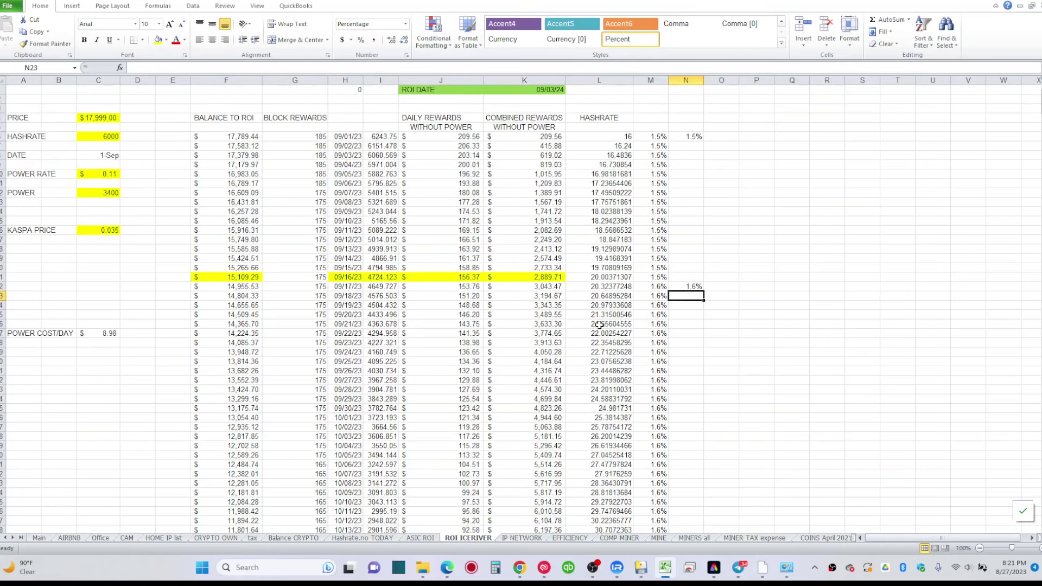
left_click(549, 93)
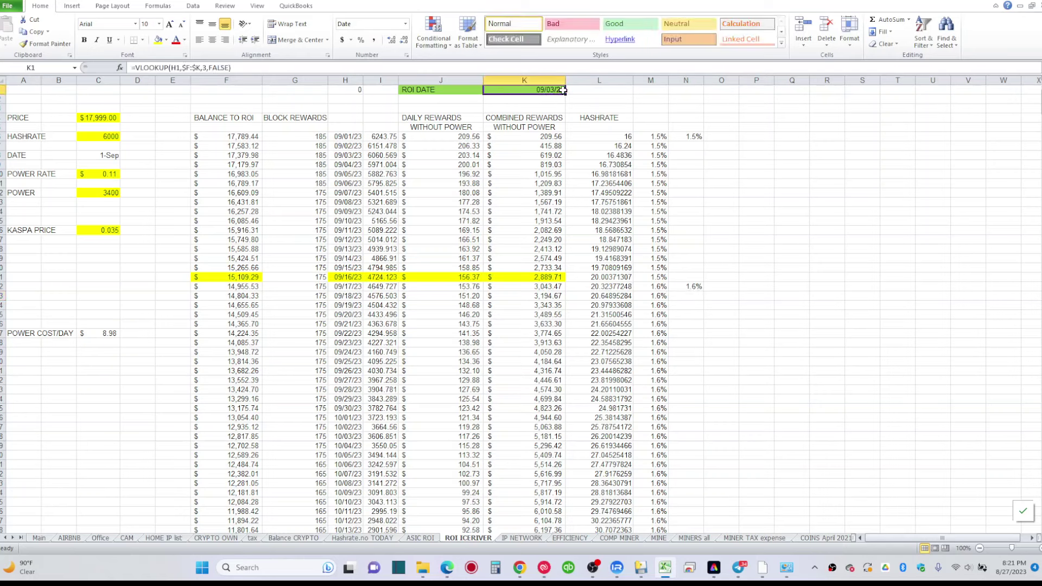
Set the hashrate growth rate in N22 back to 1%
left_click(688, 287)
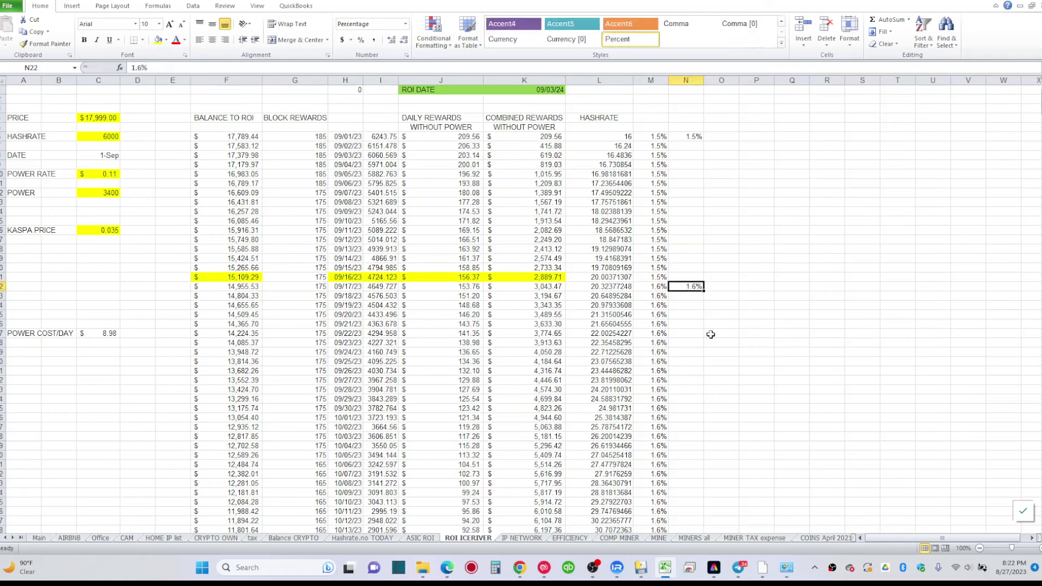
type("1")
key("Up")
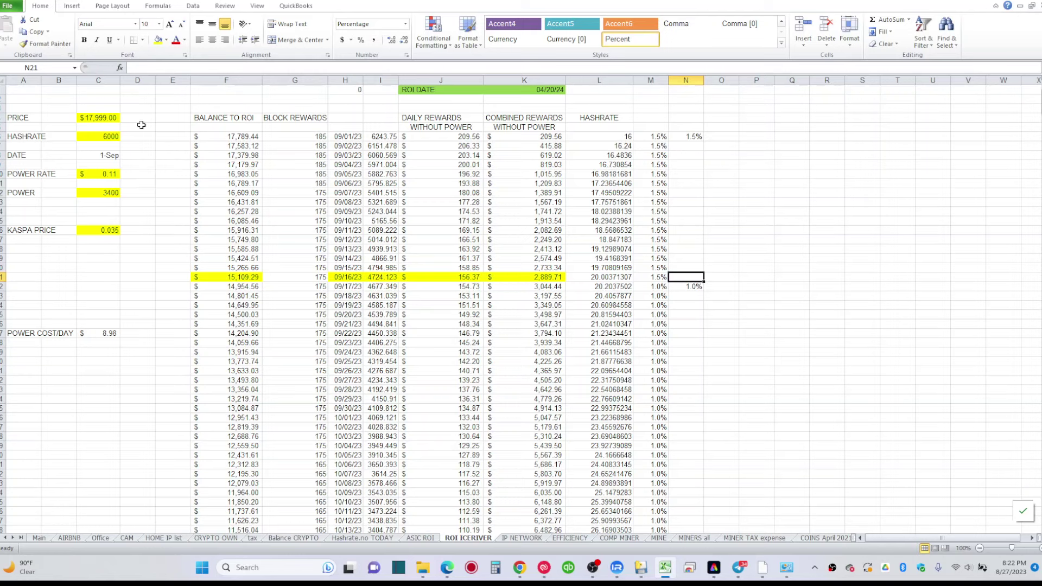
Set the power rate in C10 to 0.18 and check the ROI date
double_click(116, 174)
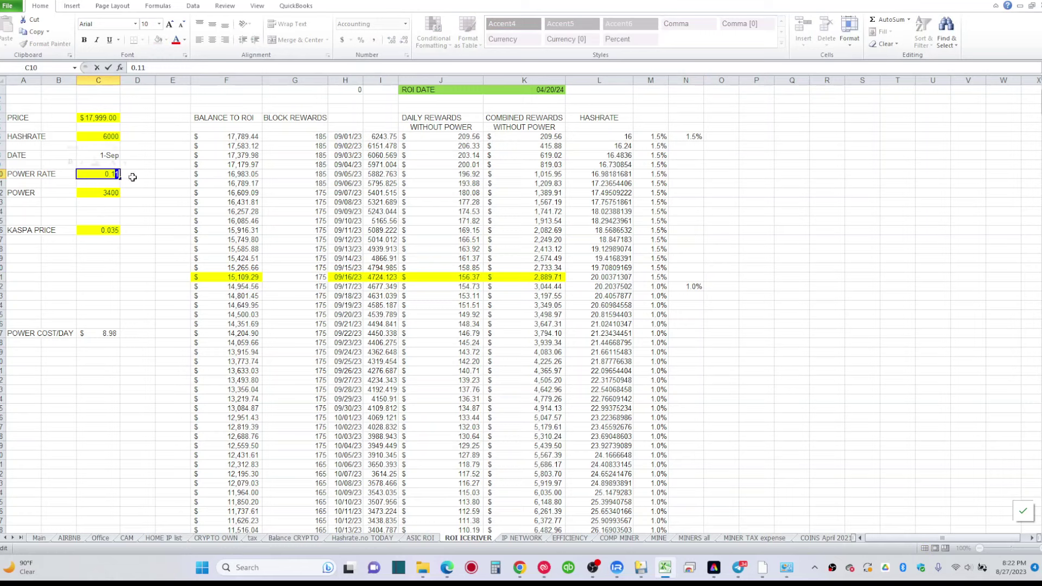
left_click(562, 101)
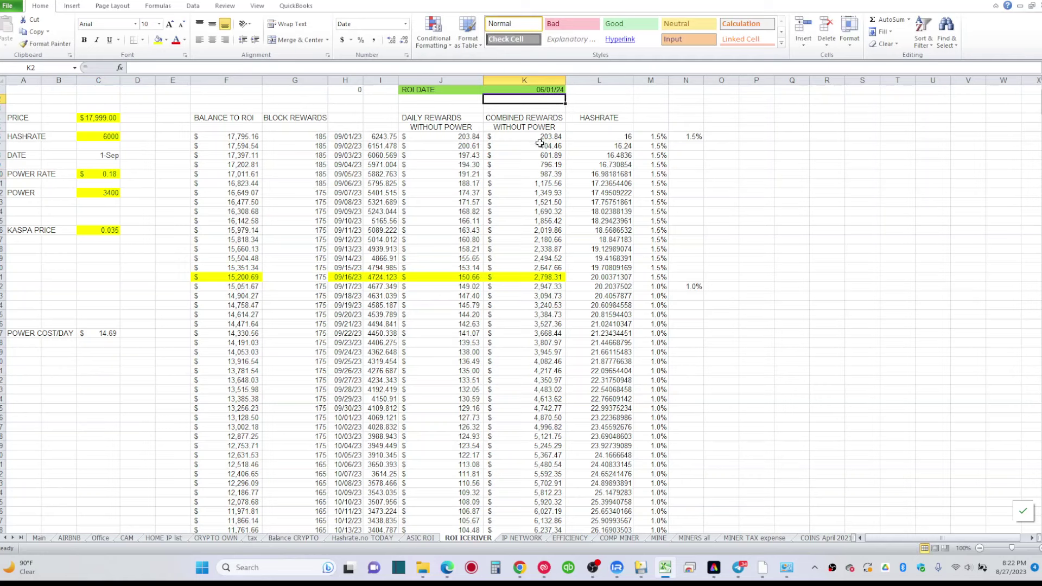
Try a power rate of 0.10 in C10, and set it back to 0.18
double_click(116, 175)
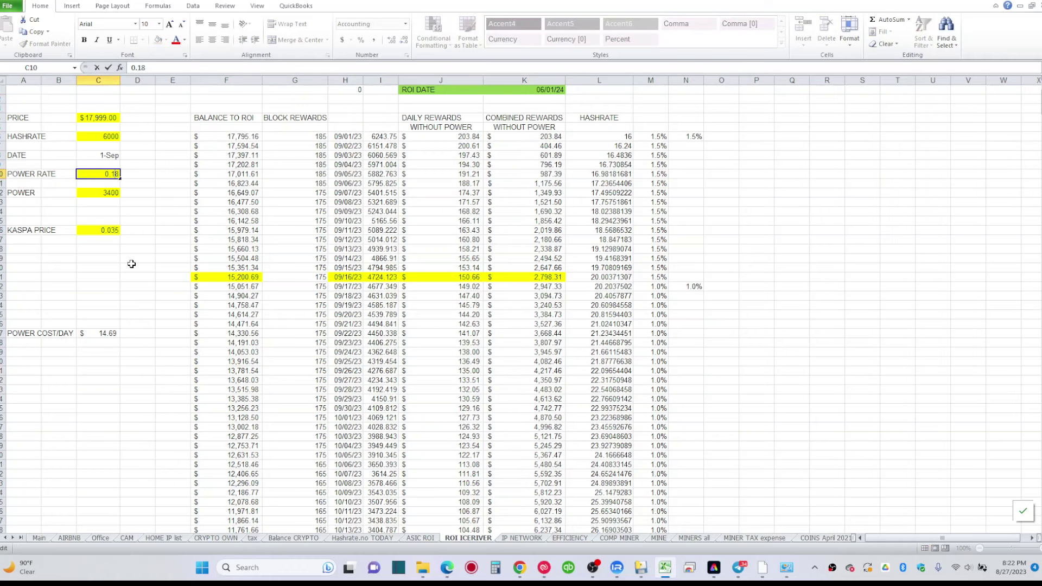
key("Return")
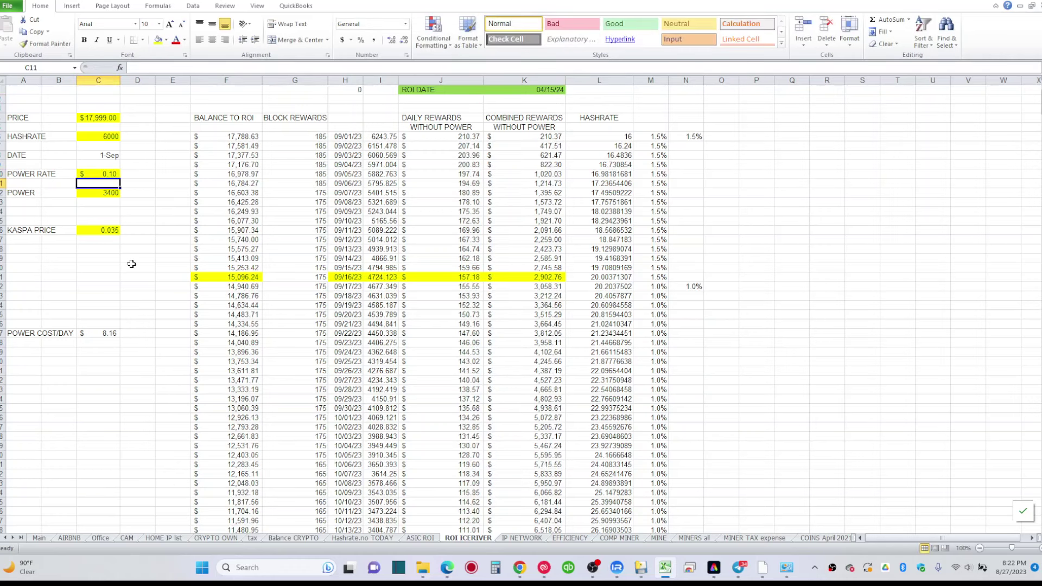
double_click(116, 175)
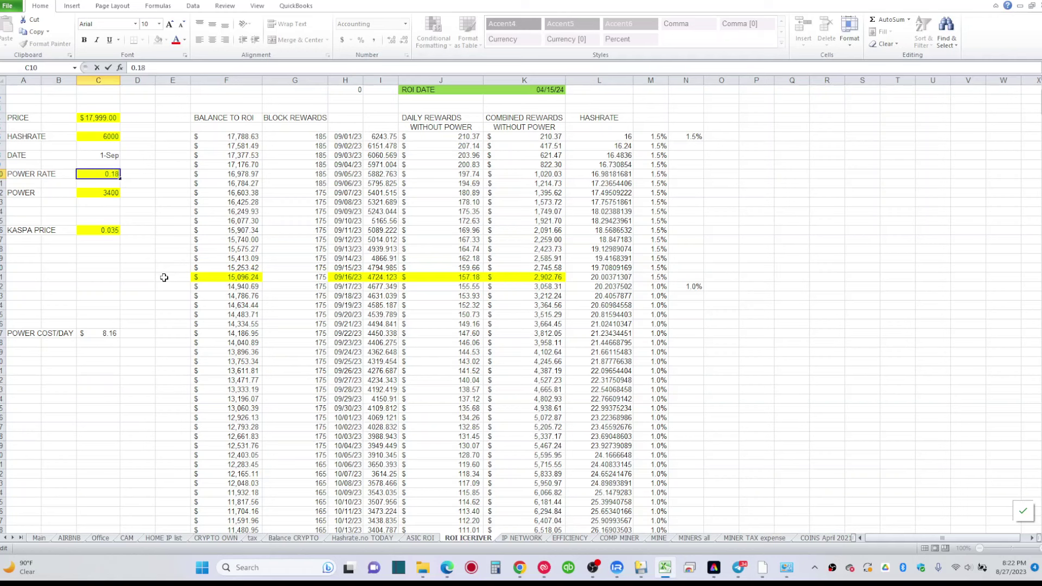
key("Return")
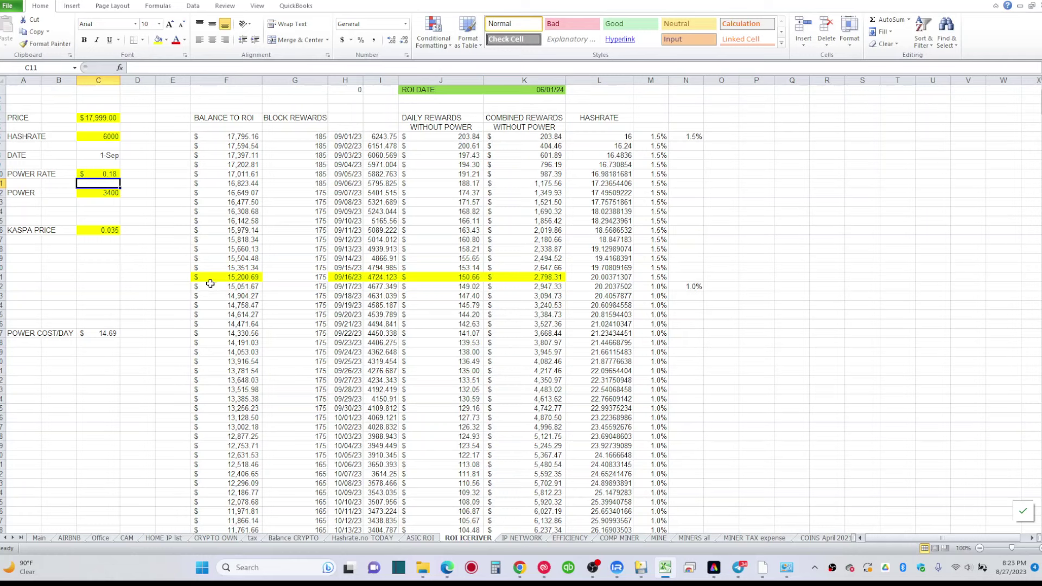
Open the ASIC ROI sheet and bring its miner comparison table into view from the date and ASIC columns
left_click(423, 538)
scroll(537, 274, "up", 5)
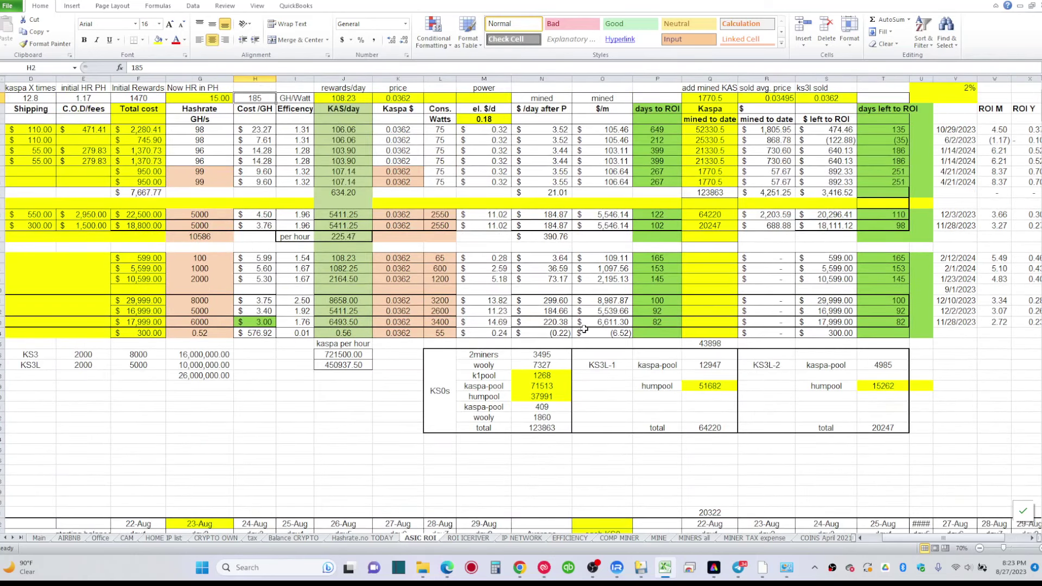
left_click_drag(923, 541, 855, 541)
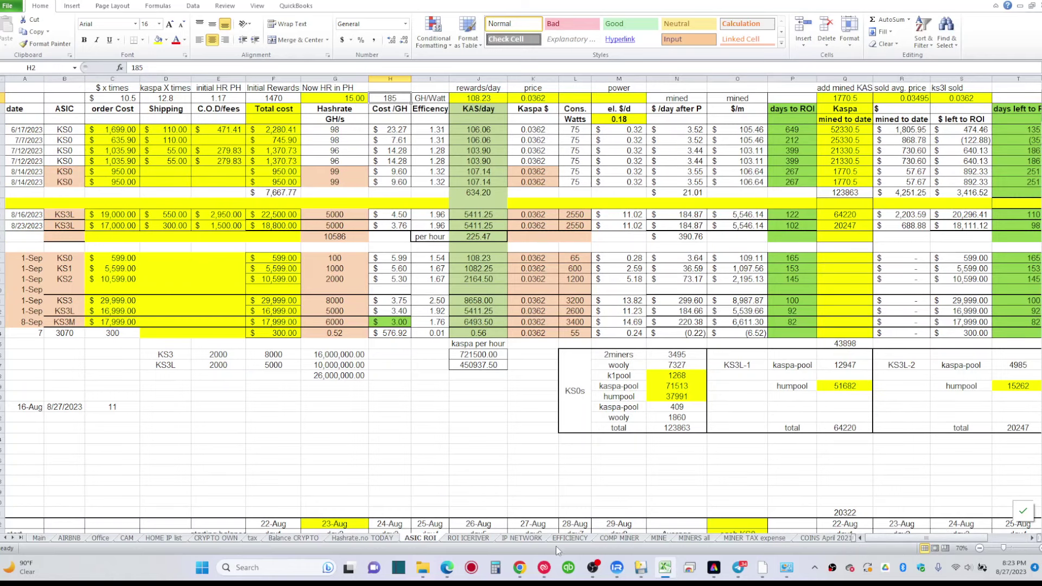
Switch to Chrome and view the IceRiver shop listings and Bitmain's KAS Miner KS3 price and specifications
left_click(524, 571)
left_click(547, 508)
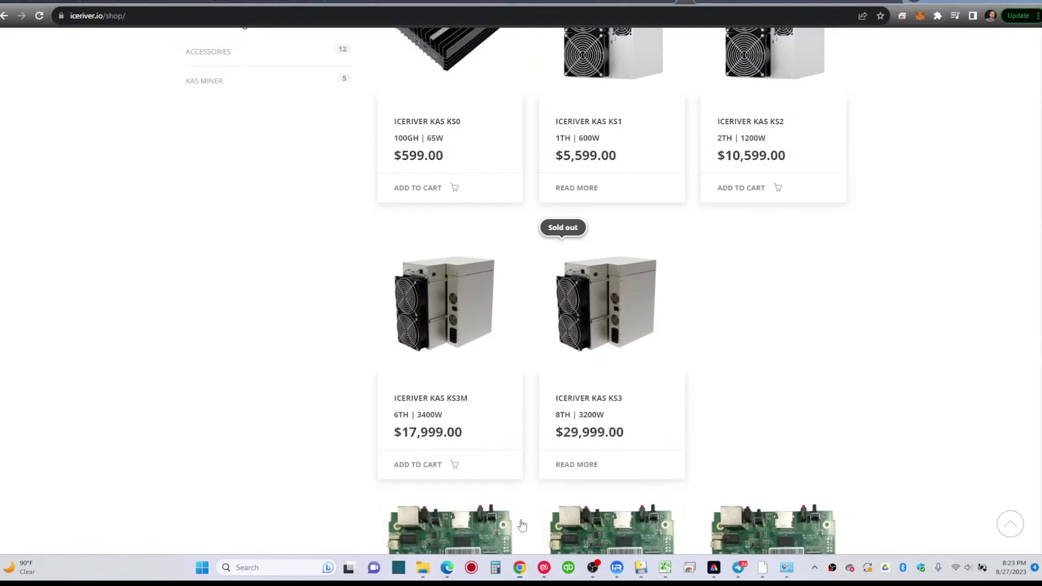
left_click(738, 2)
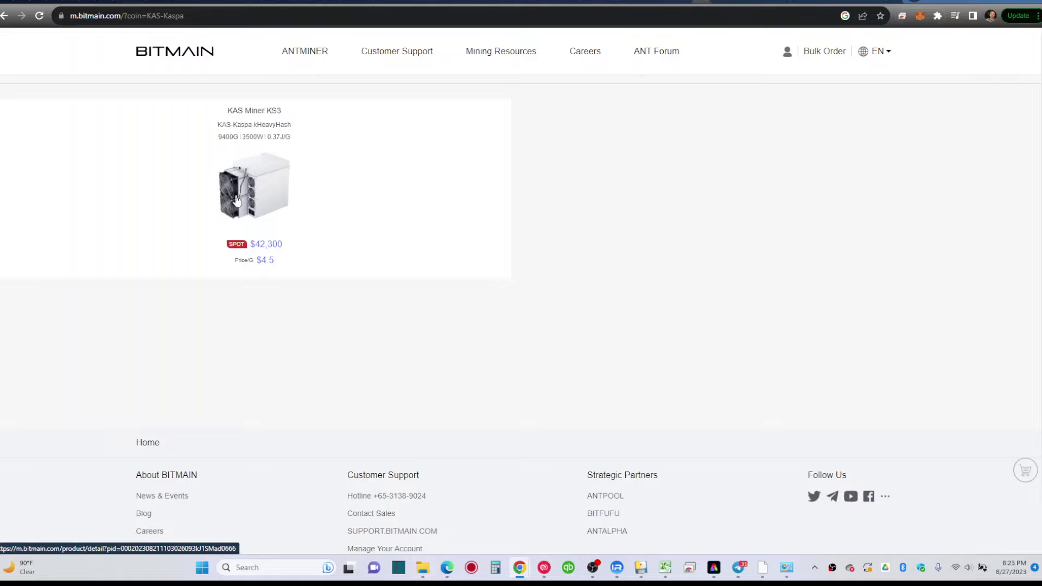
mouse_move(274, 51)
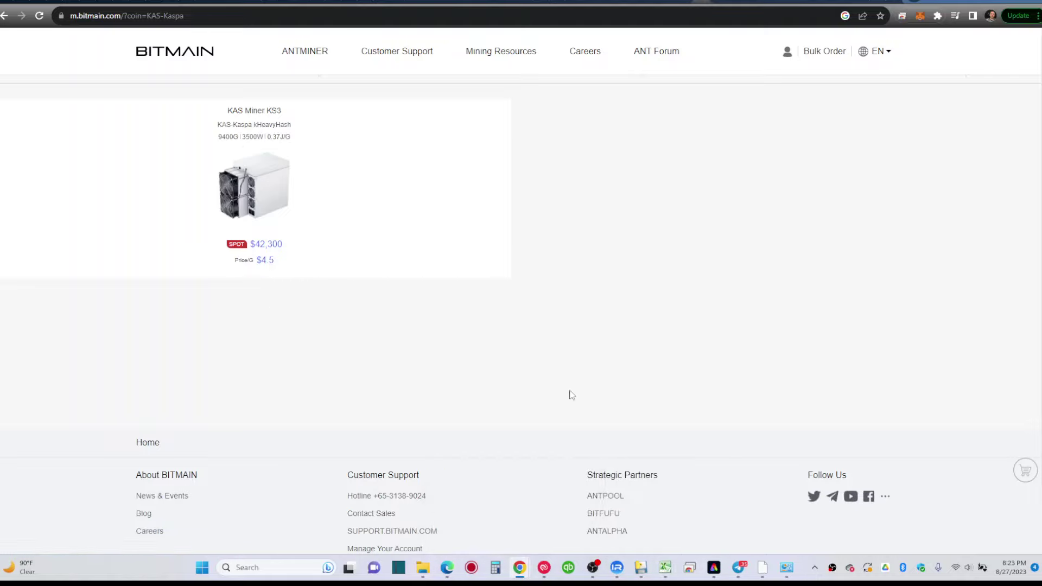
Return to the Excel ASIC ROI sheet and compare Cost/GH for the KS3M, KS3L, KS3 and KS0, plus the daily mining log
left_click(664, 568)
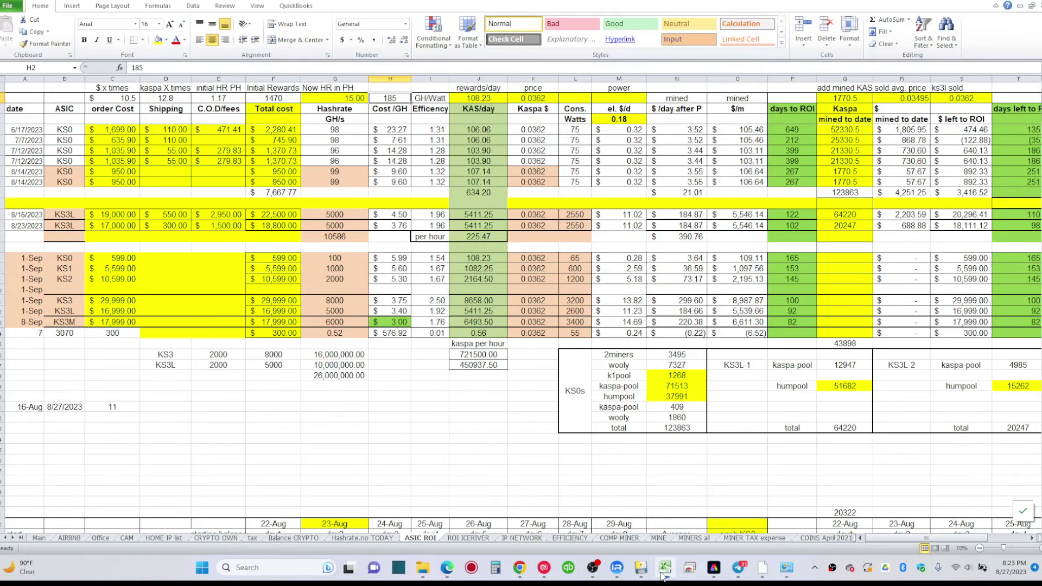
left_click(405, 324)
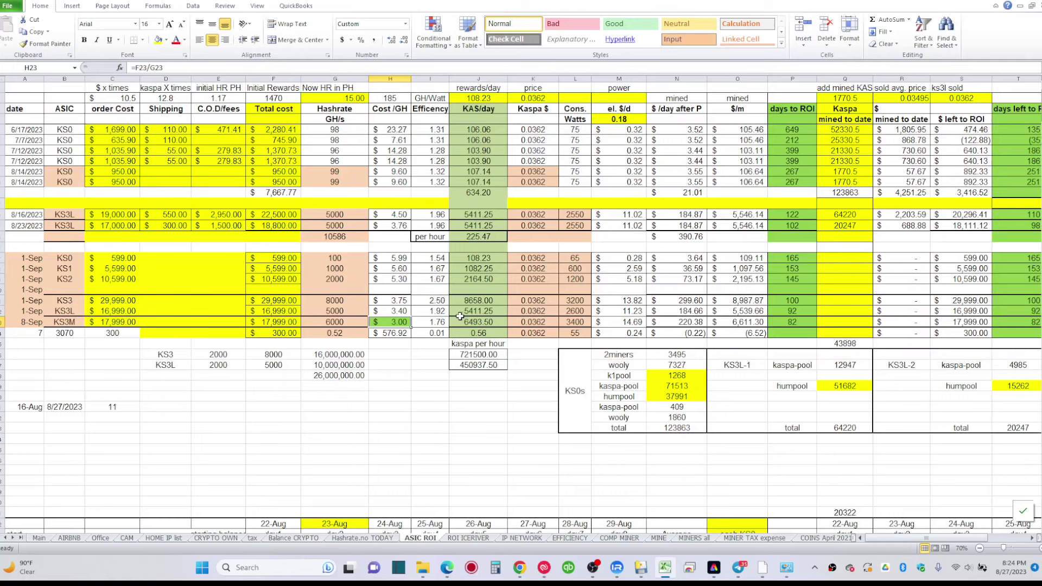
left_click(396, 311)
left_click(403, 300)
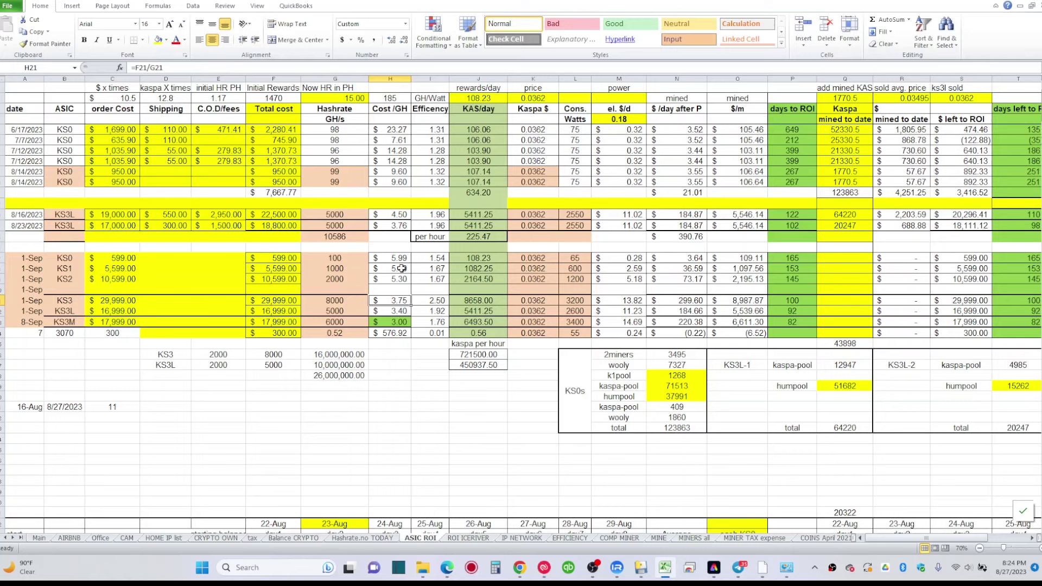
left_click(378, 258)
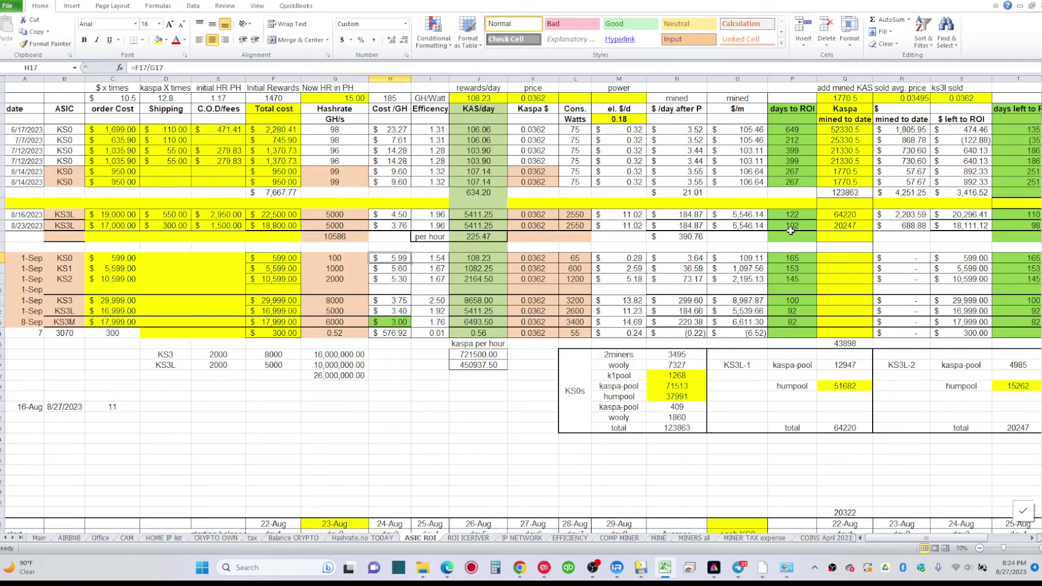
scroll(981, 337, "down", 6)
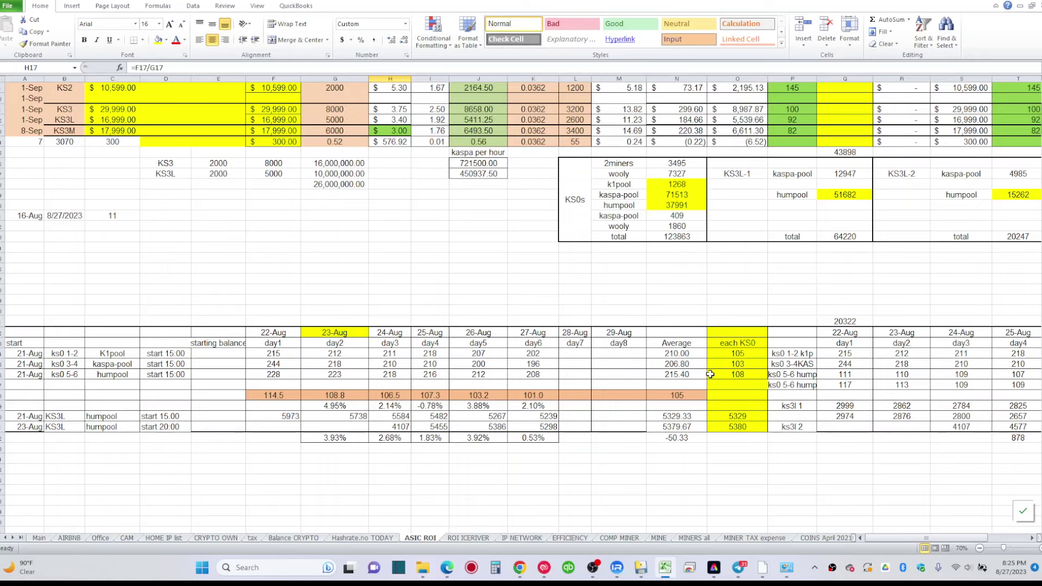
scroll(711, 374, "up", 6)
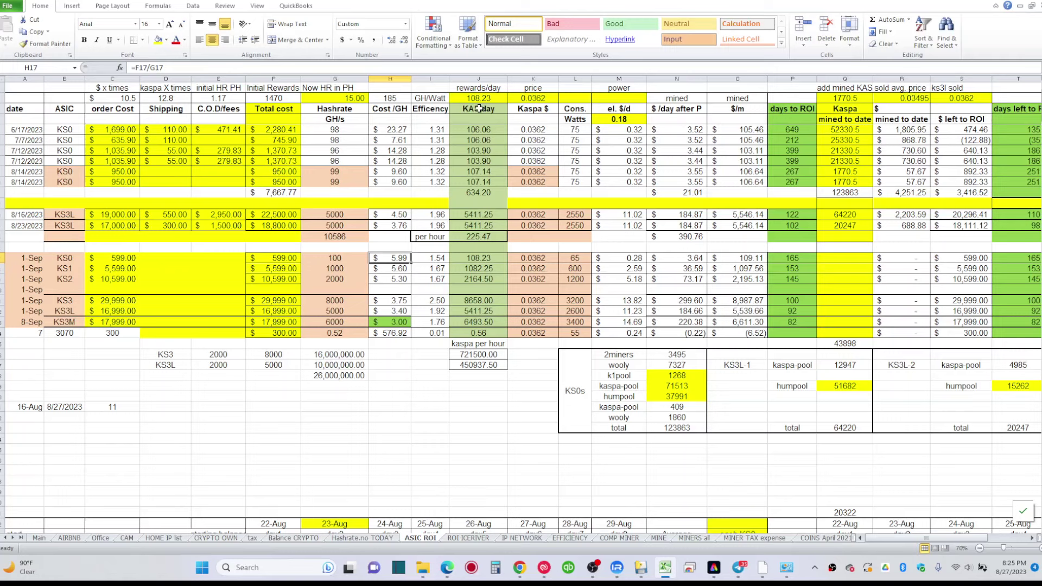
Set the Kaspa price in K2 and the ks3l sold price in S2 both to 0.035
double_click(559, 99)
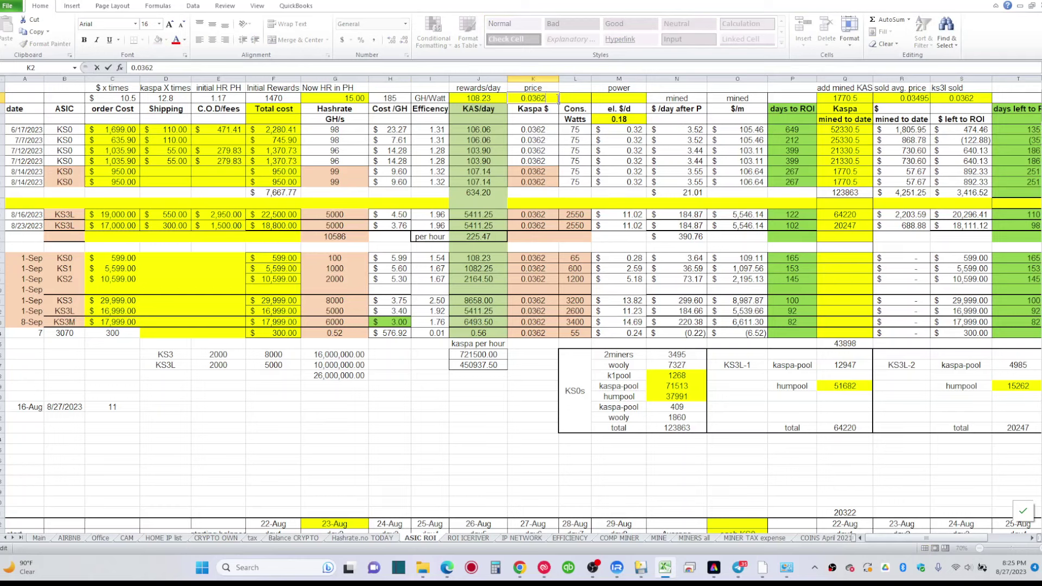
key("BackSpace")
key("Return")
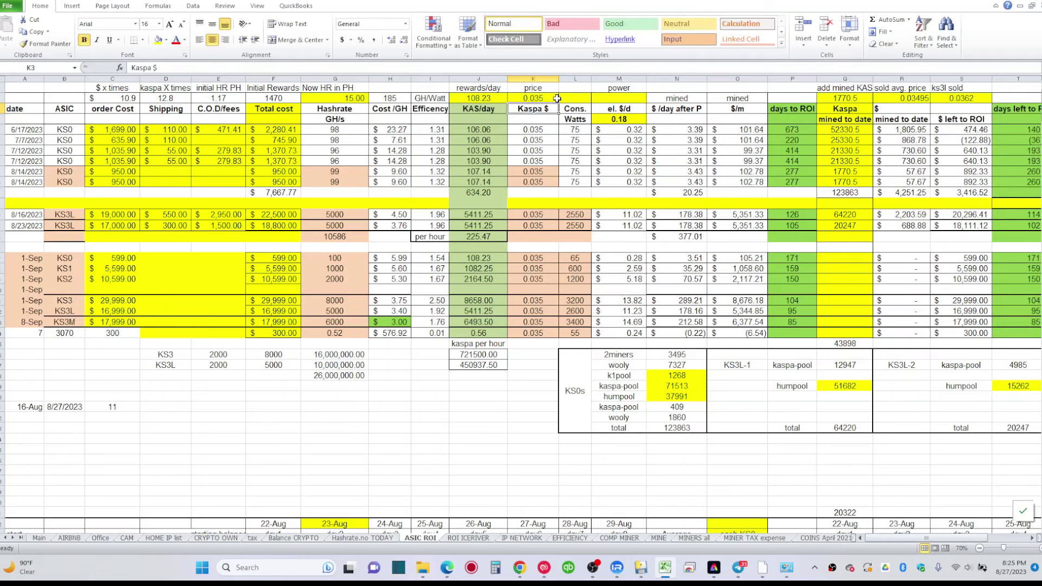
left_click(979, 96)
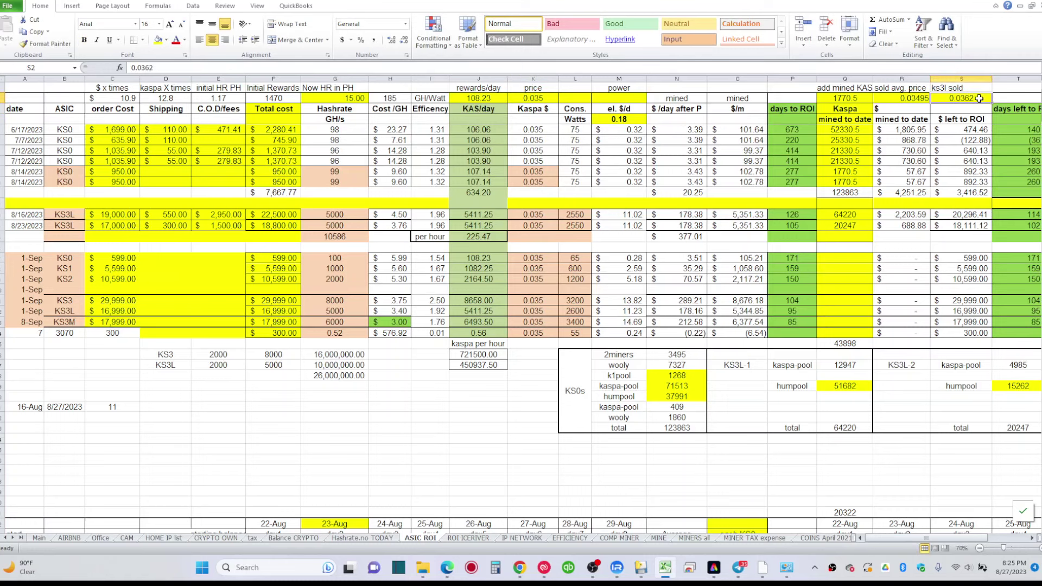
double_click(980, 98)
key("BackSpace")
key("BackSpace")
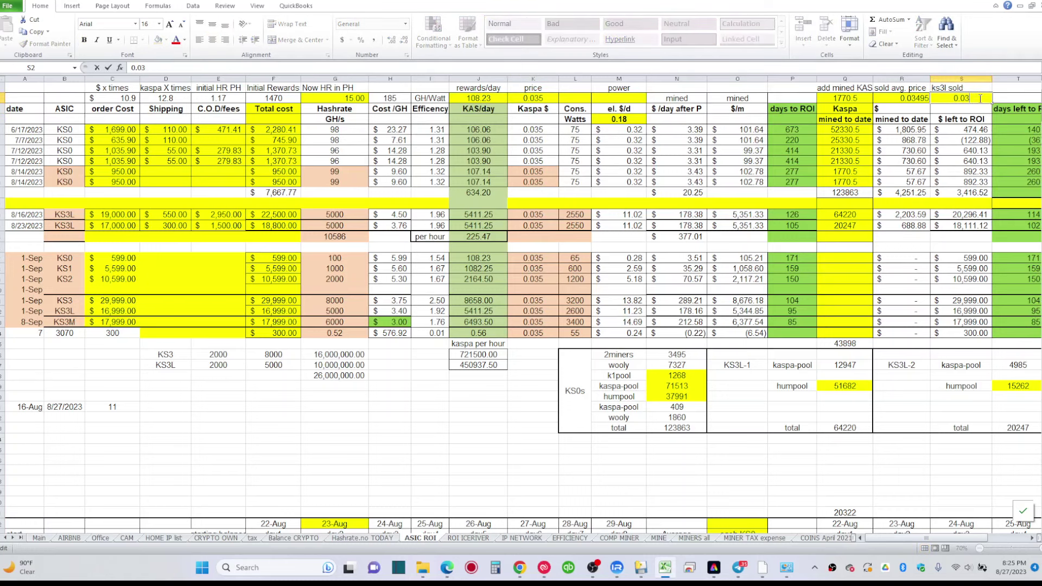
key("Return")
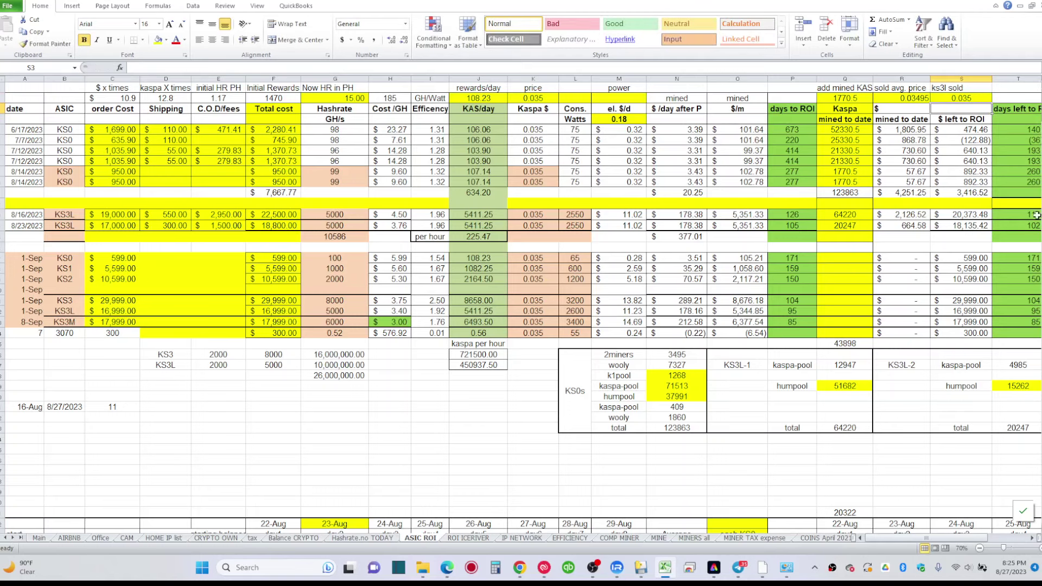
Narrow column S slightly and check days left to ROI for the second KS3L and the KS3M, plus the block reward in H2
left_click_drag(992, 79, 988, 79)
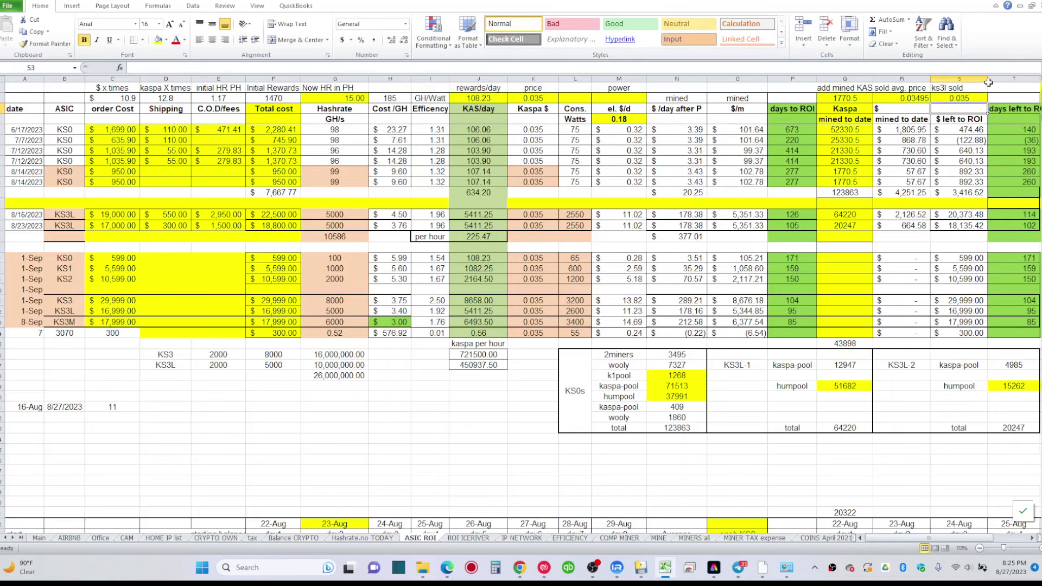
left_click(1031, 224)
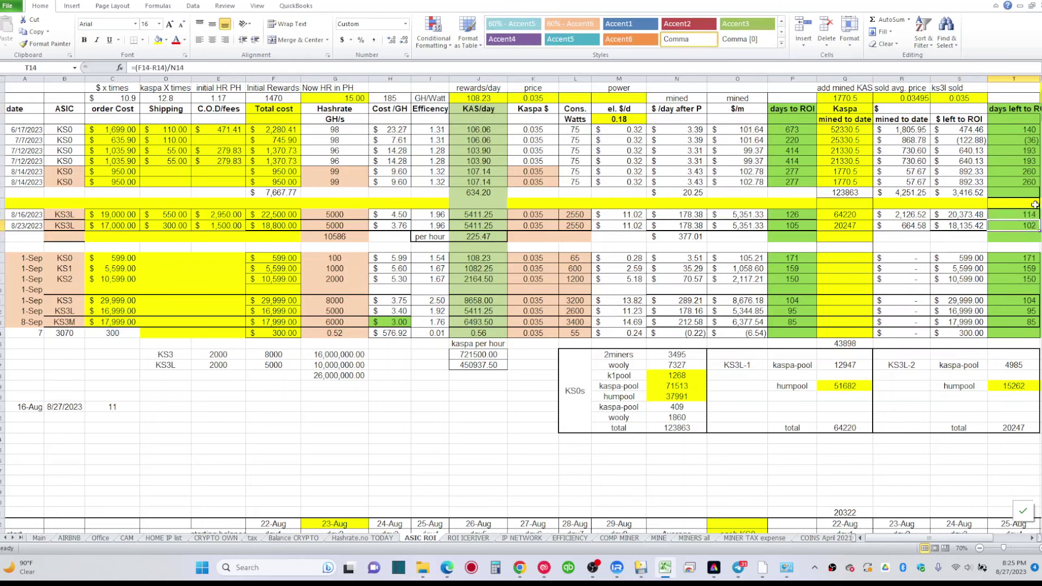
left_click(1033, 321)
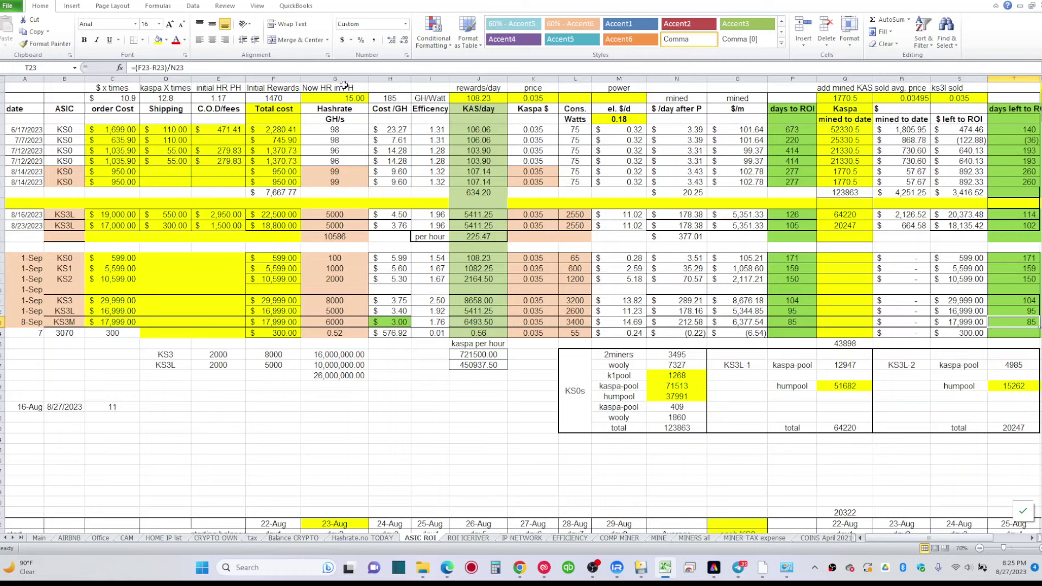
left_click(385, 97)
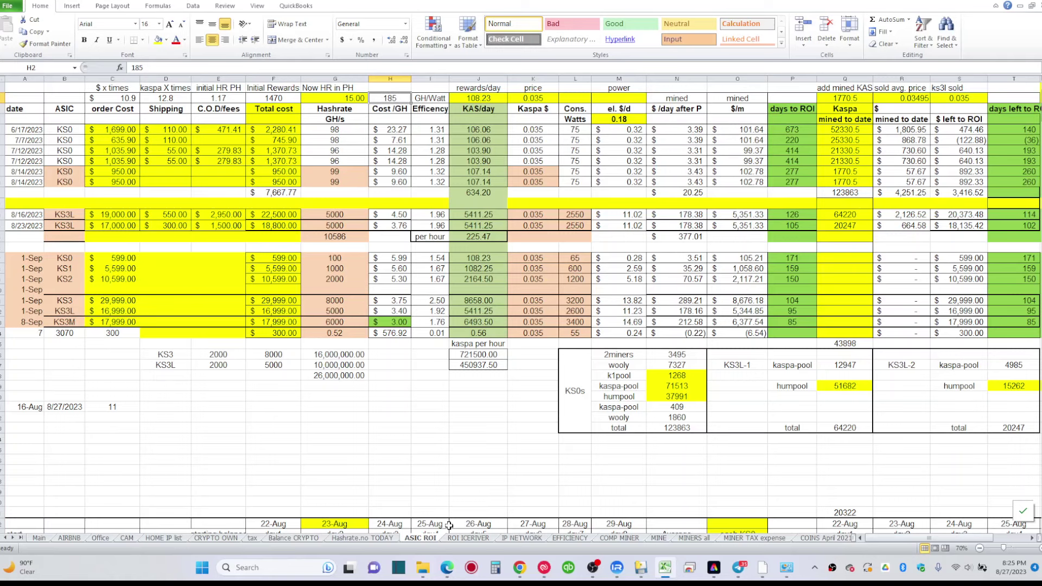
Open the ROI ICERIVER sheet and review the miner hashrate, ROI date, block rewards, Kaspa price and starting network hashrate
left_click(471, 538)
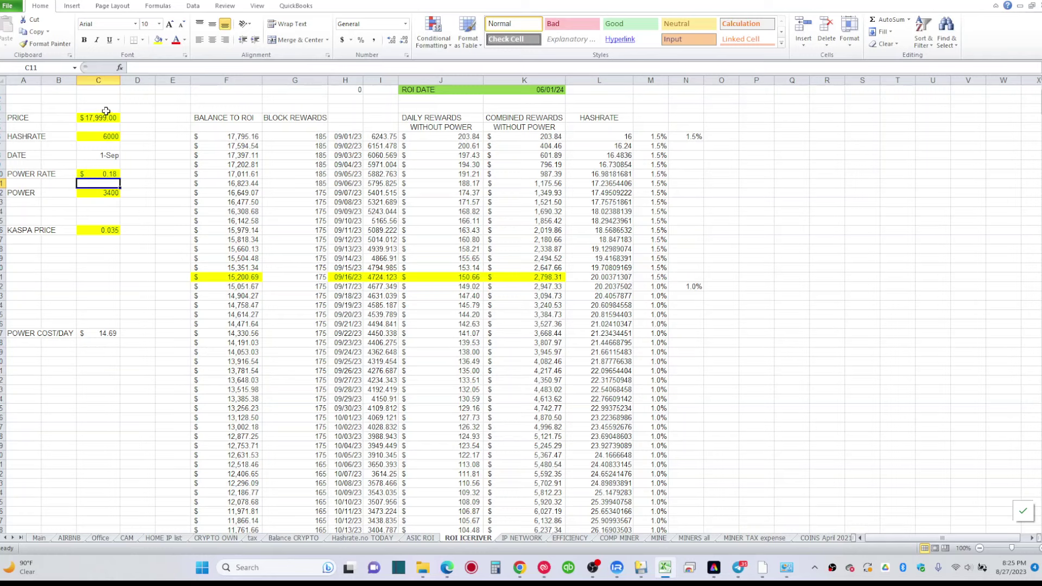
left_click(99, 135)
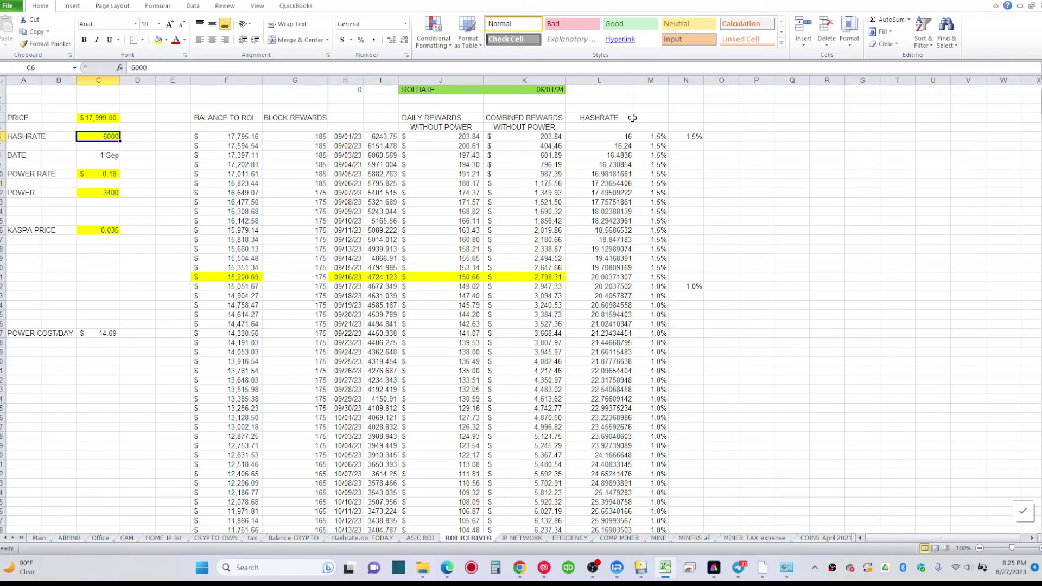
left_click(557, 95)
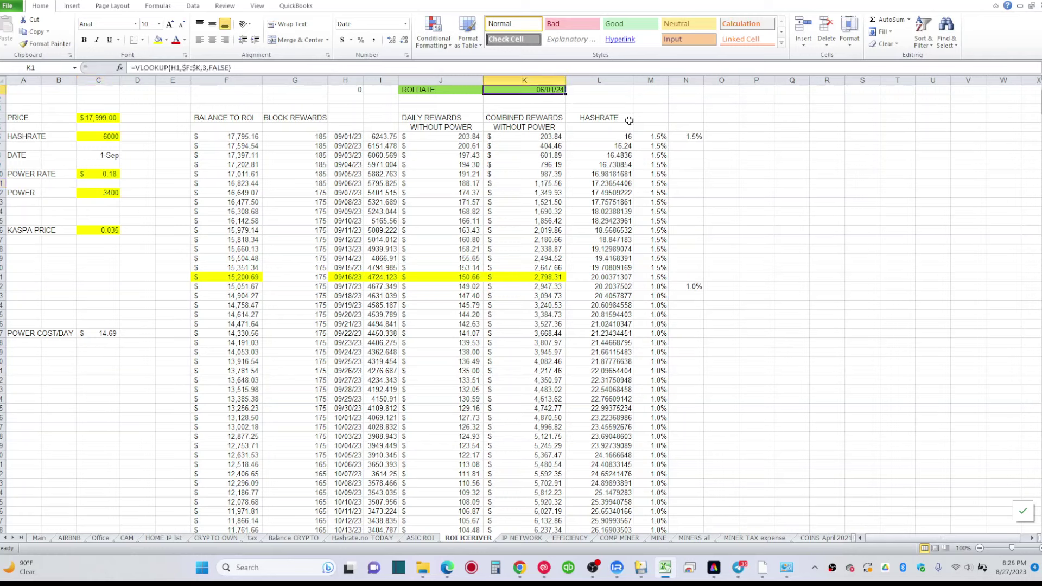
left_click_drag(298, 139, 299, 174)
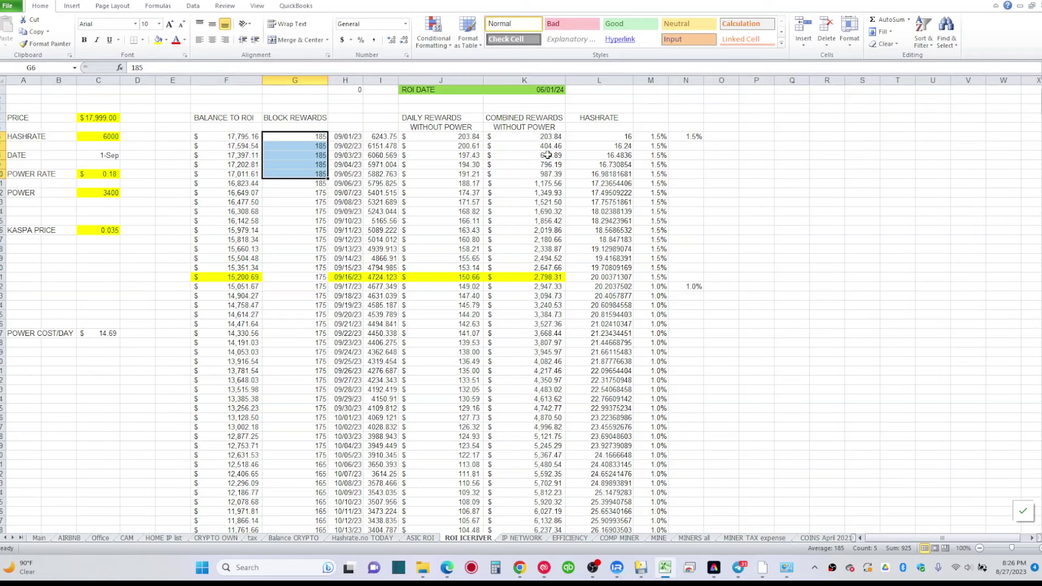
left_click(106, 229)
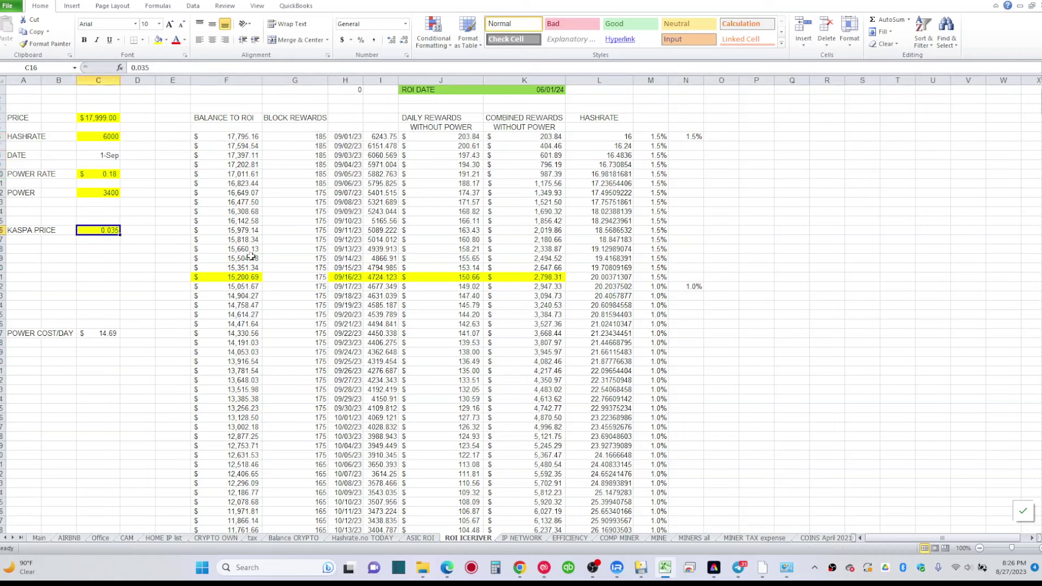
left_click(620, 137)
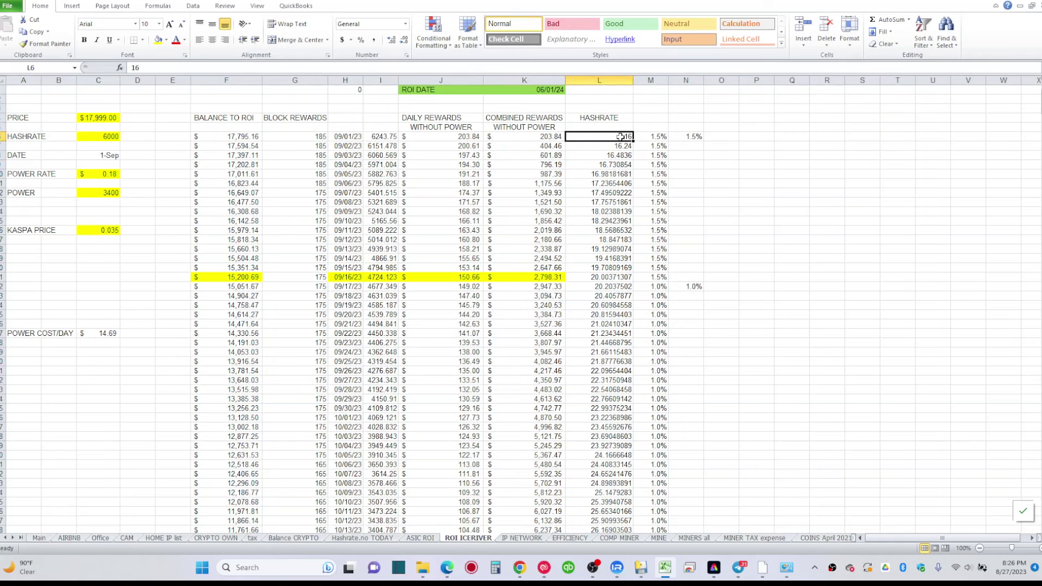
Examine the projected network hashrate growth by date, including the 09/16/23 row and the growth-rate changes further down
scroll(617, 197, "down", 10)
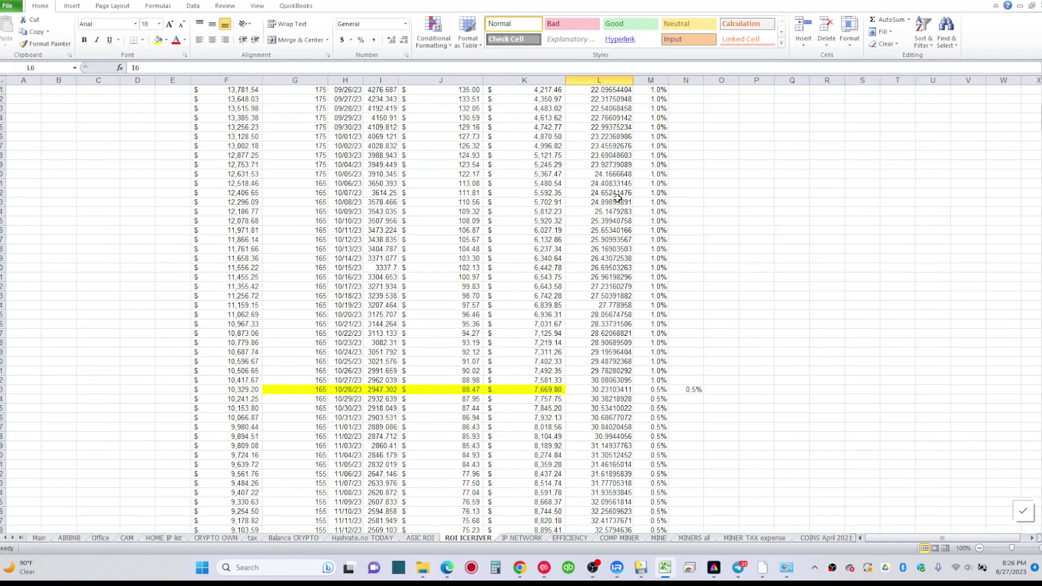
scroll(611, 225, "down", 10)
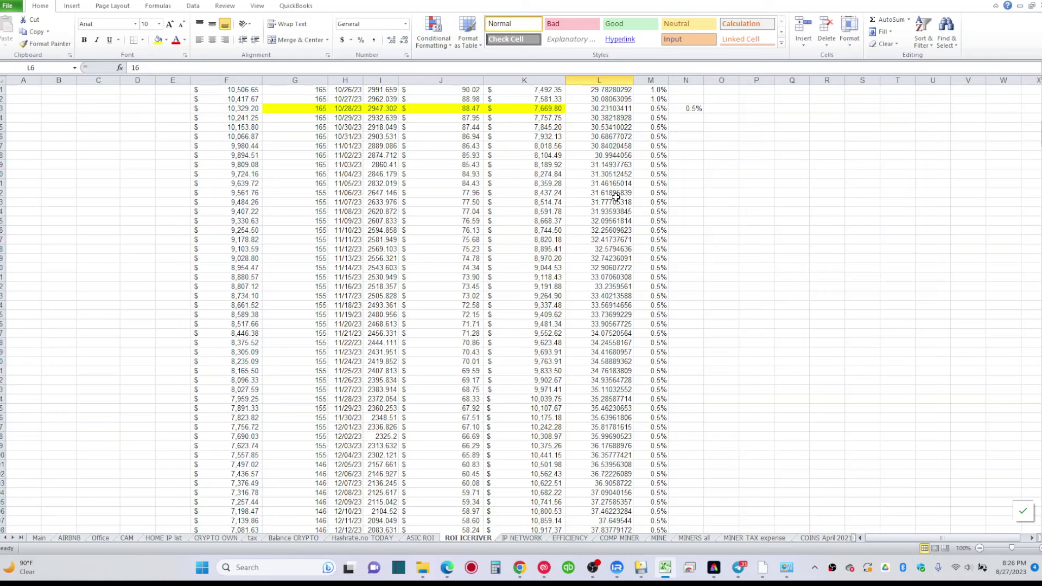
scroll(617, 196, "up", 15)
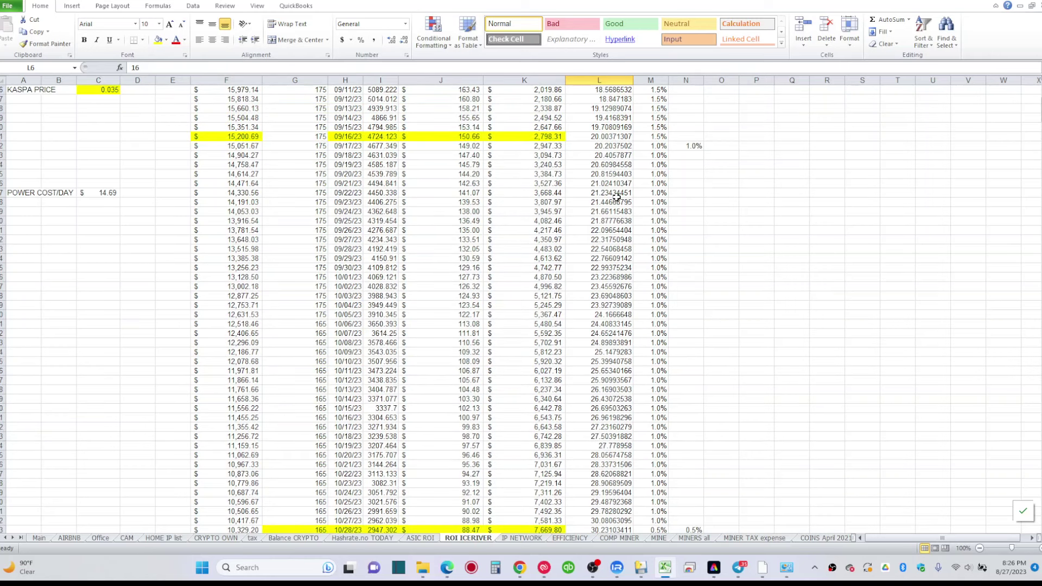
scroll(617, 196, "up", 3)
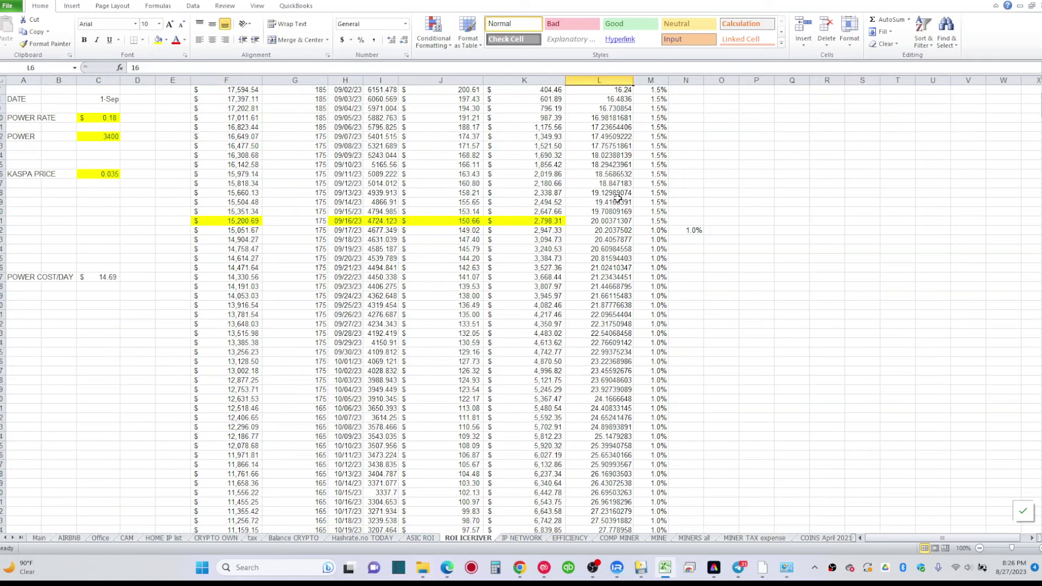
scroll(603, 152, "down", 7)
scroll(602, 151, "up", 9)
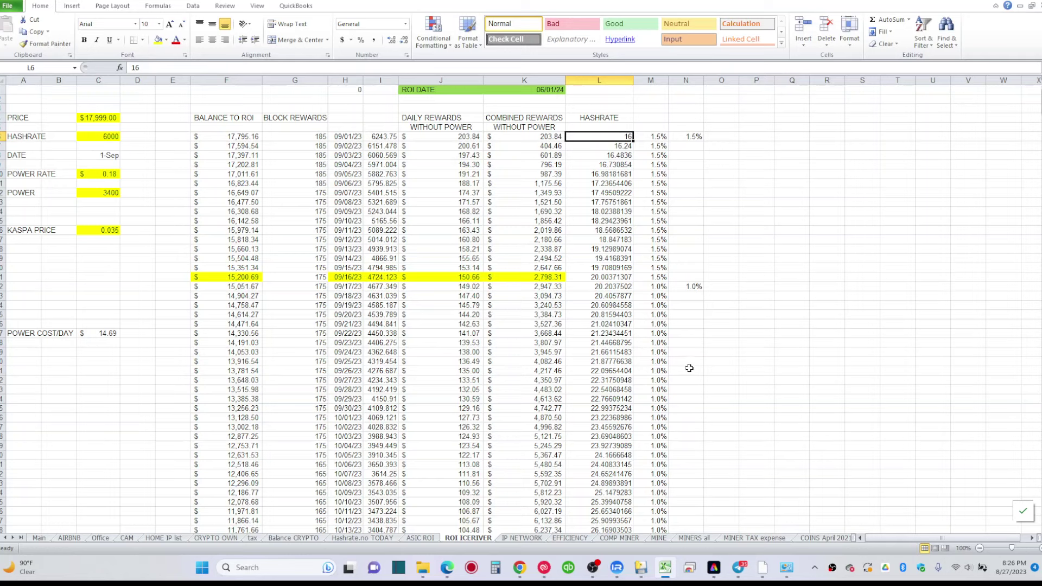
left_click(346, 278)
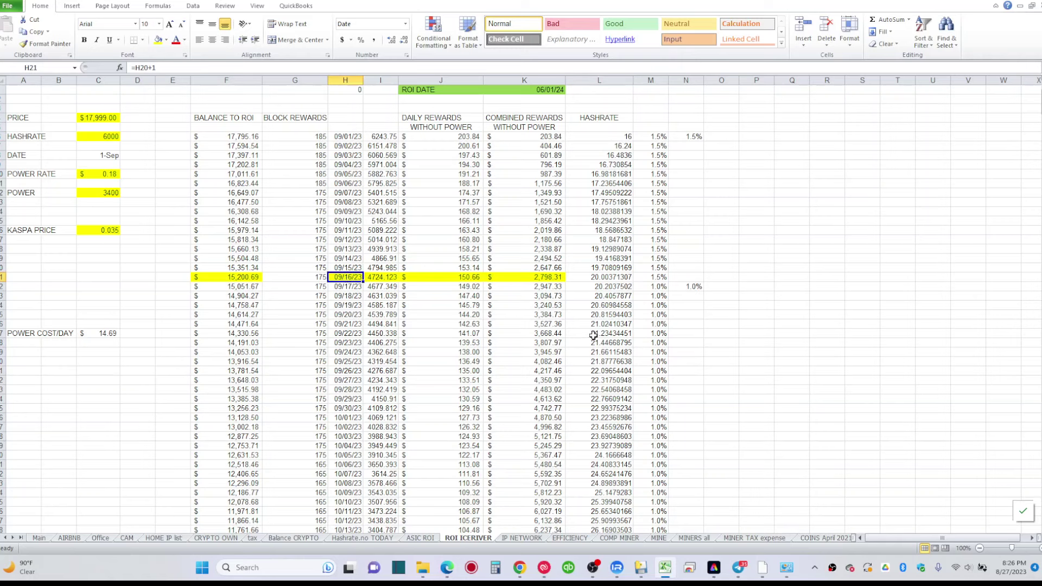
left_click(615, 278)
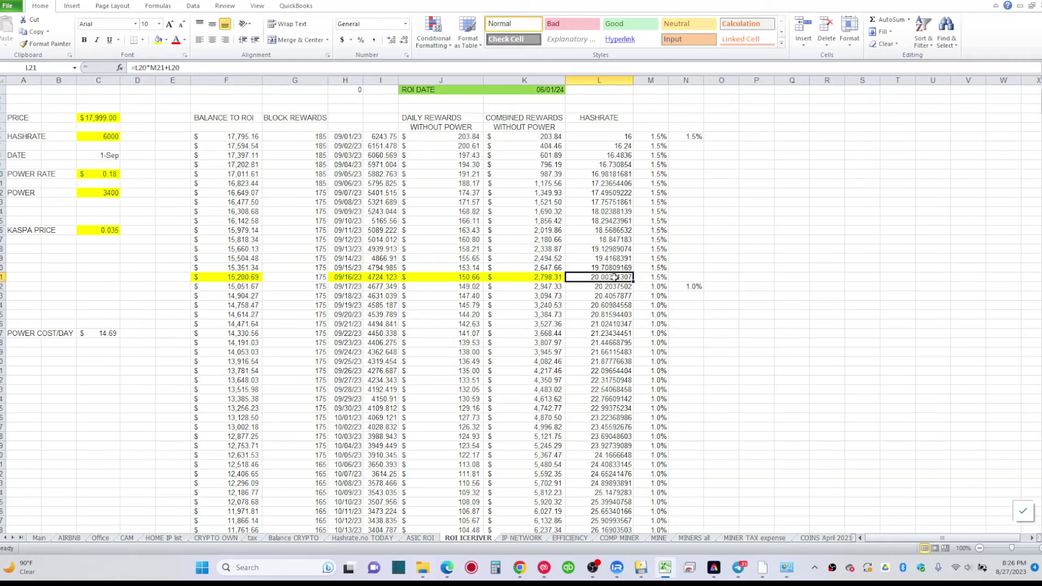
left_click(763, 353)
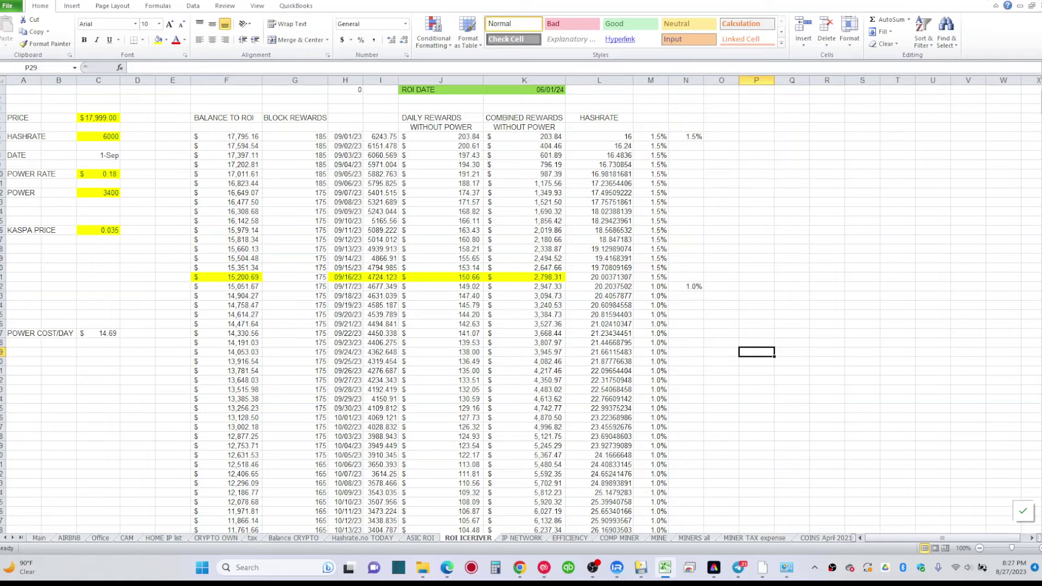
Switch to Chrome and check the current Kaspa network hashrate and next reward reduction on the kas.fyi dashboard
key("alt+Tab")
key("ctrl+Tab")
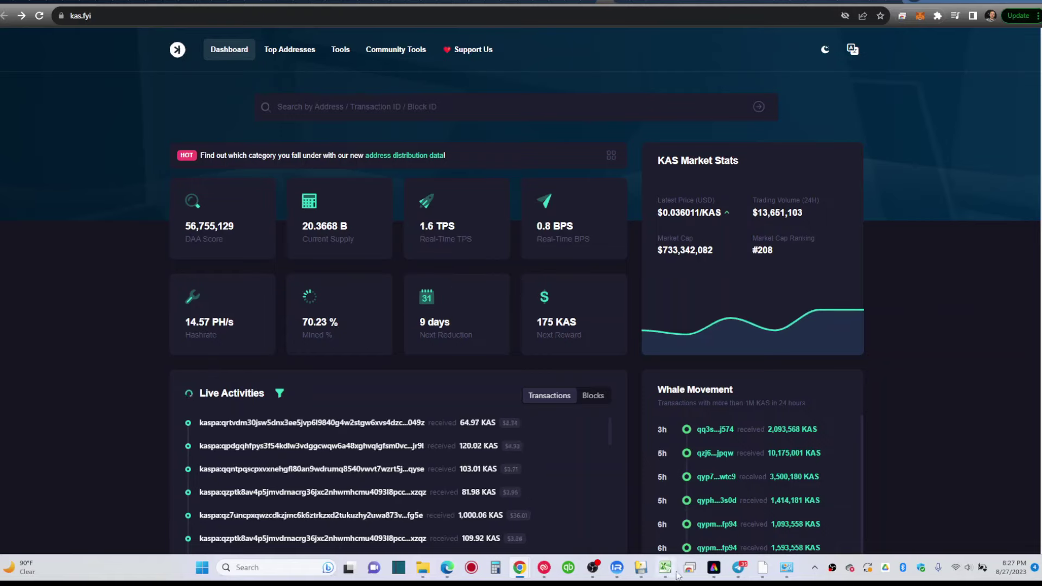
mouse_move(672, 575)
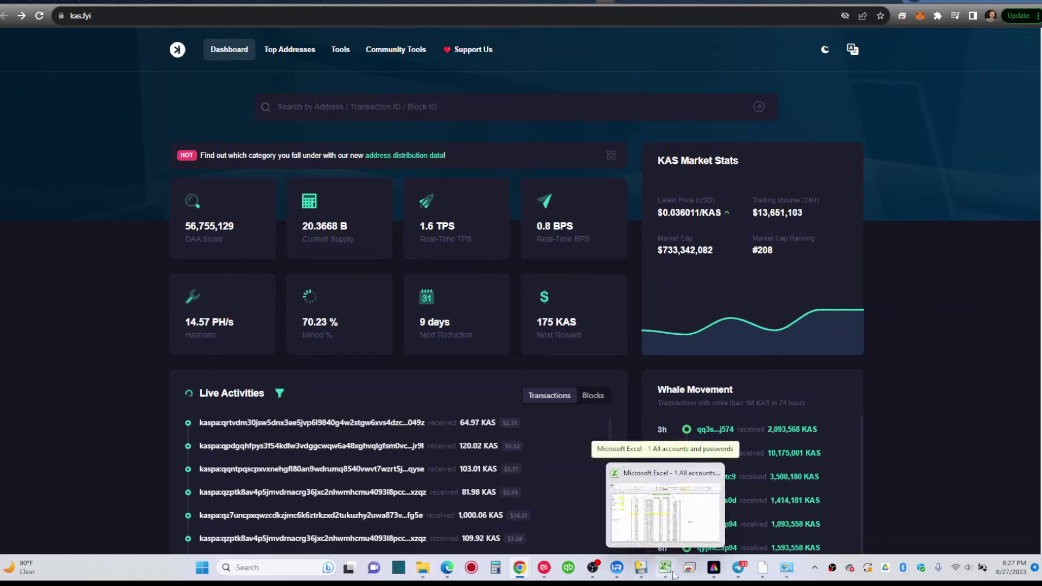